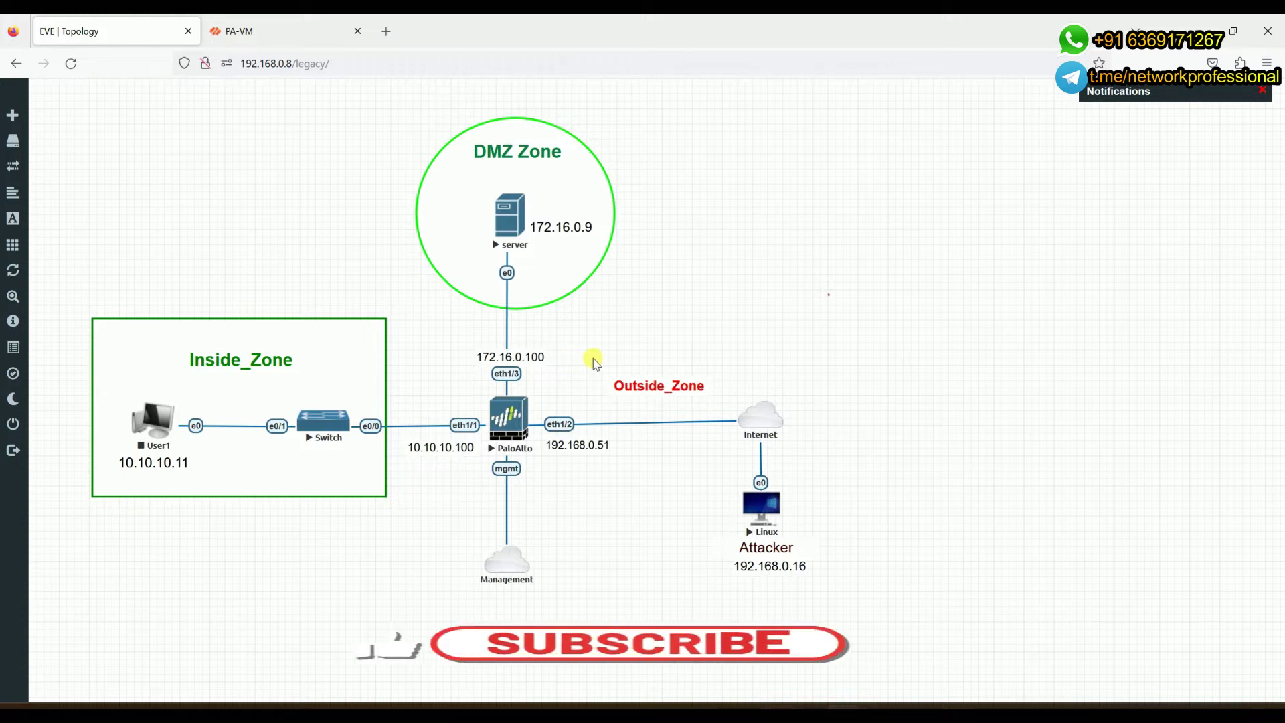
- Switch to the PA-VM firewall page and check which zone protection profiles the DMZ network zone offers, leaving the zone unchanged
click(268, 37)
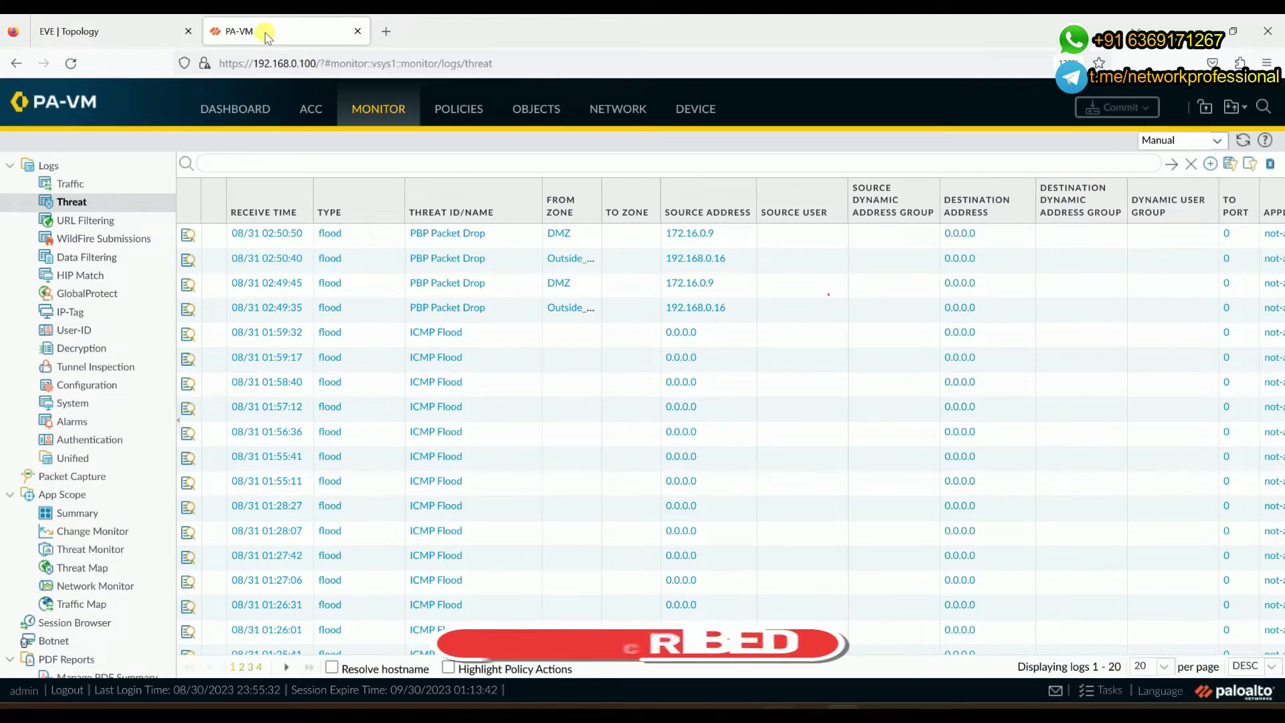
click(633, 115)
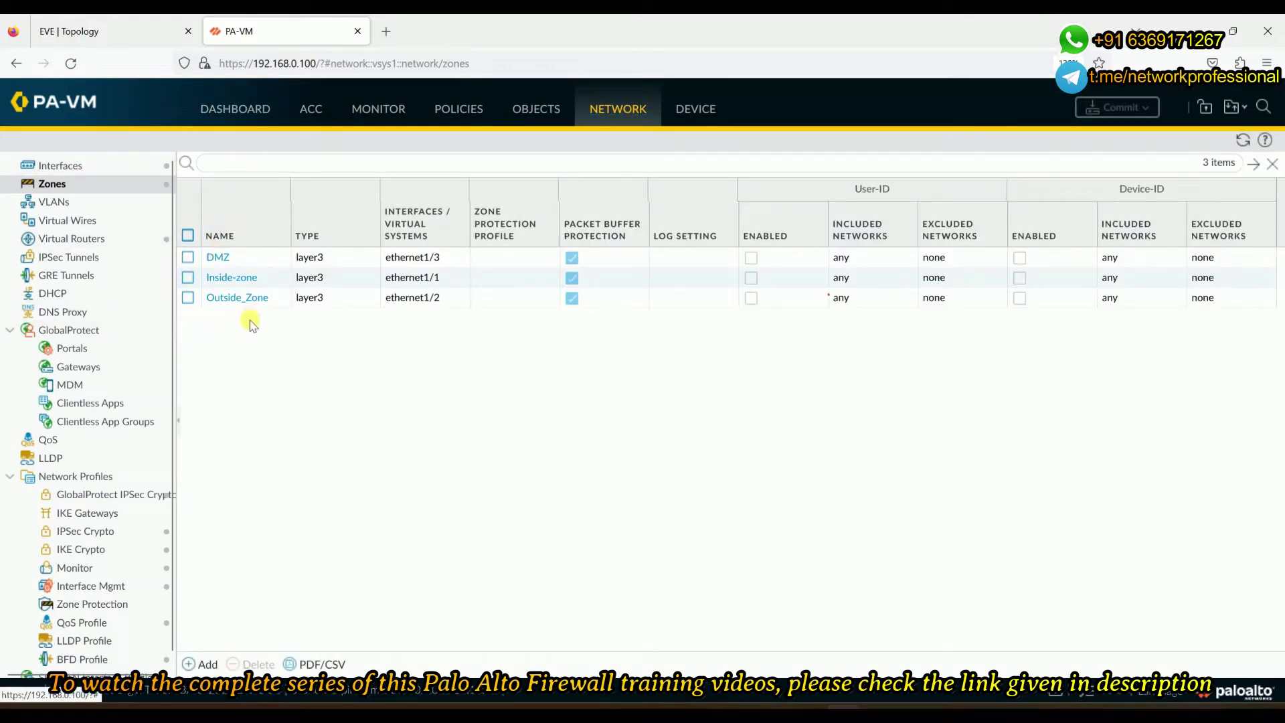
click(218, 260)
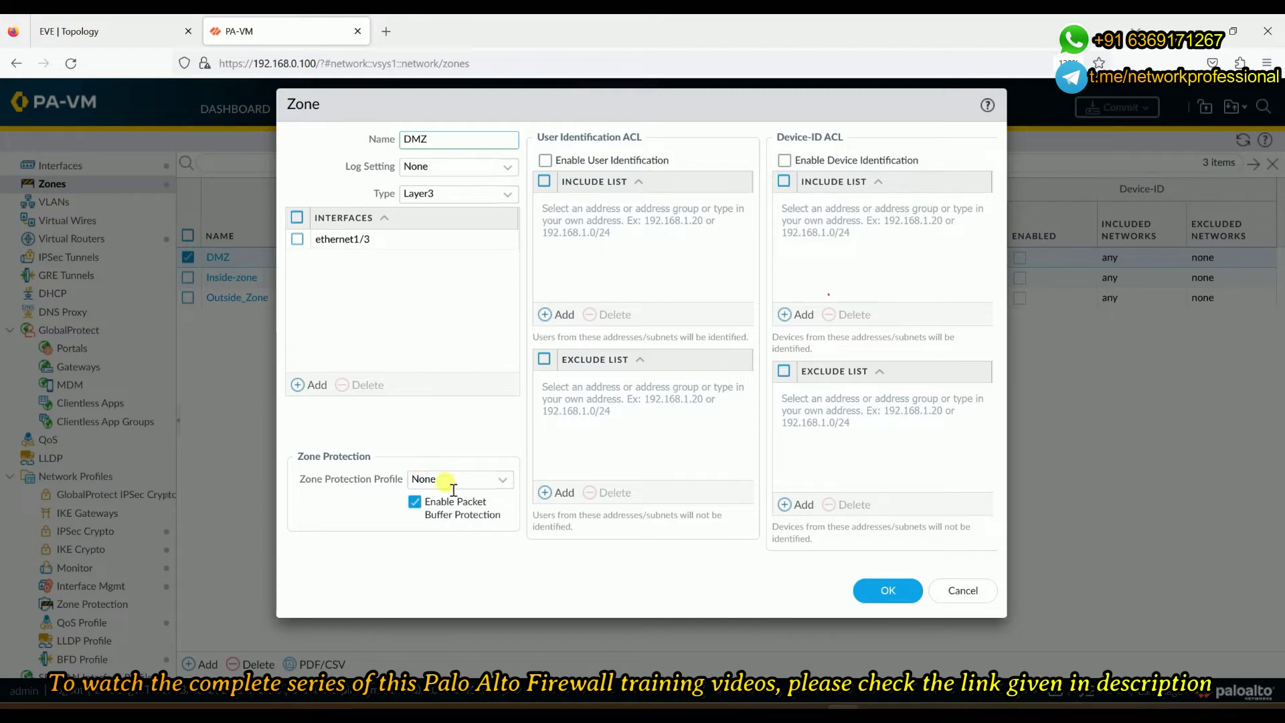
click(502, 487)
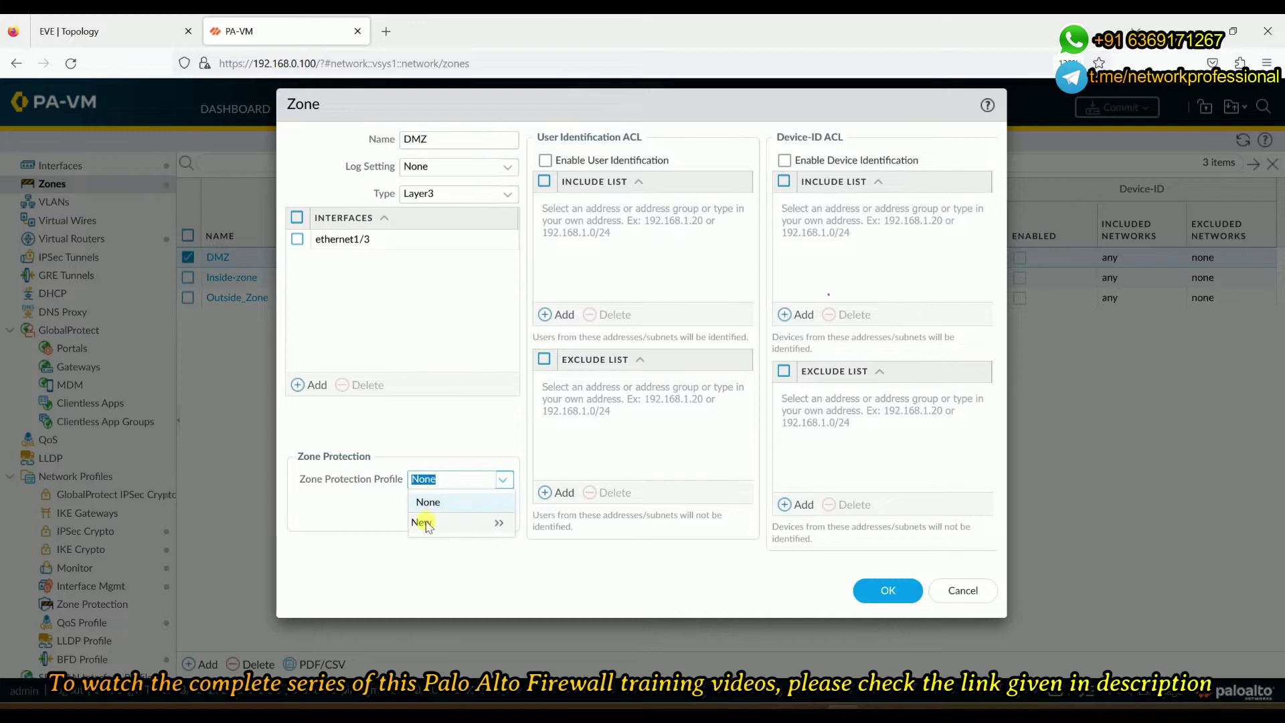
click(987, 602)
- Start a new zone protection profile under the network profiles and name it My-zone-protection
scroll(129, 301, down, 1)
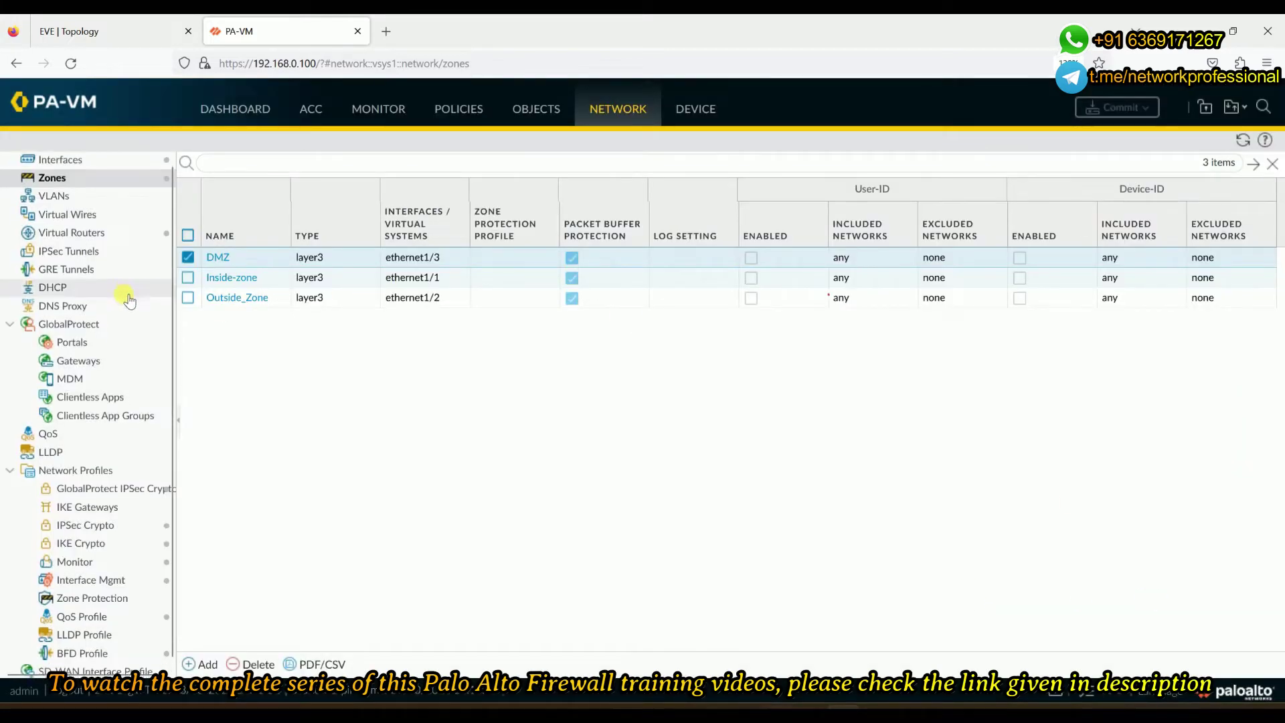
click(9, 470)
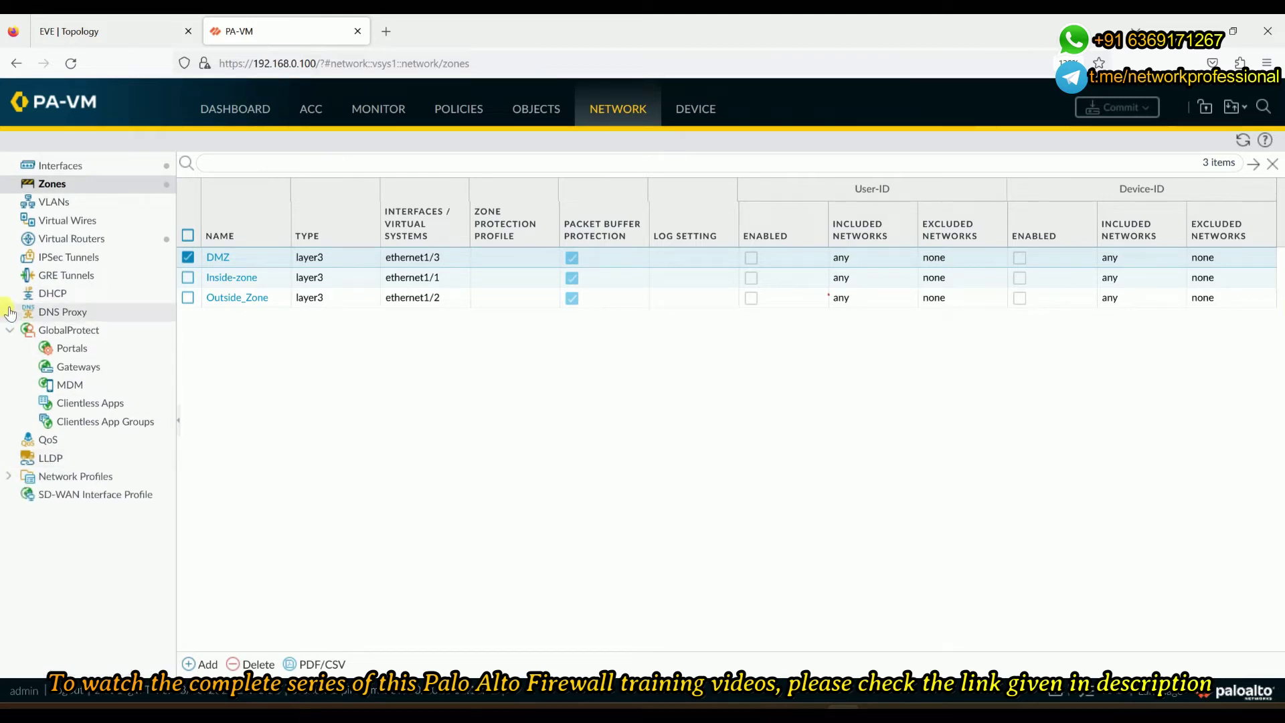
click(10, 330)
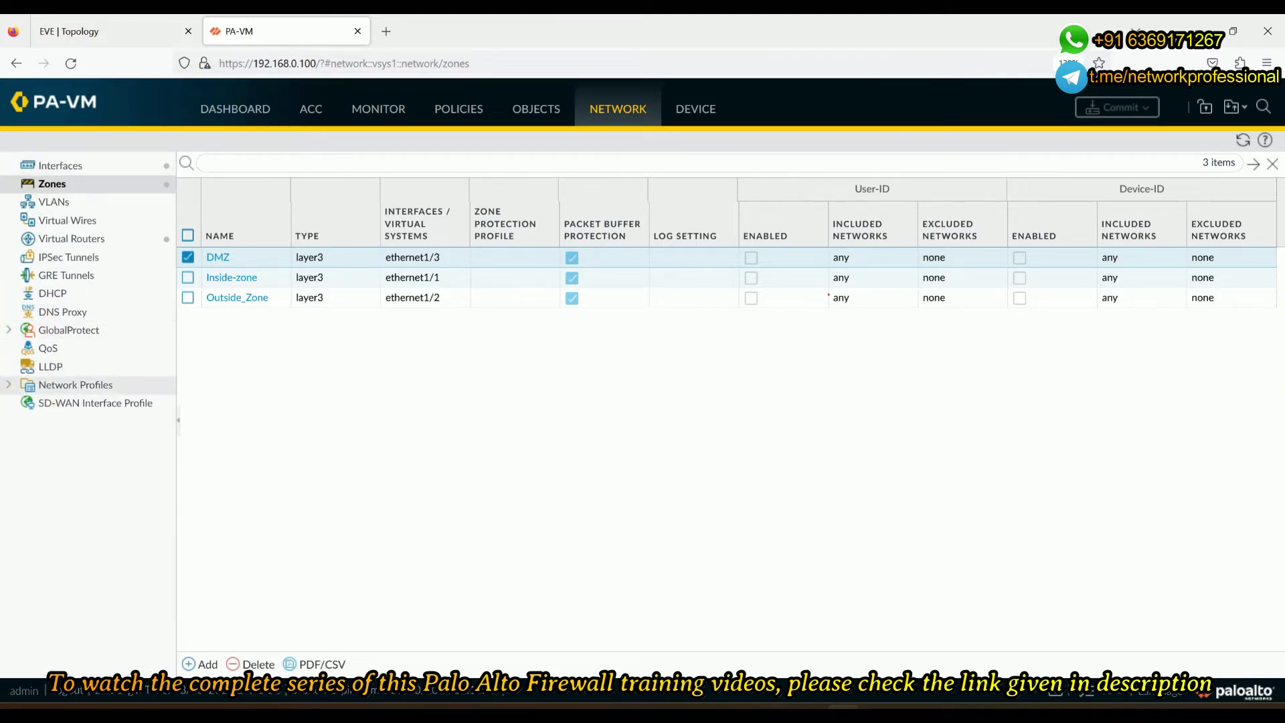
click(11, 386)
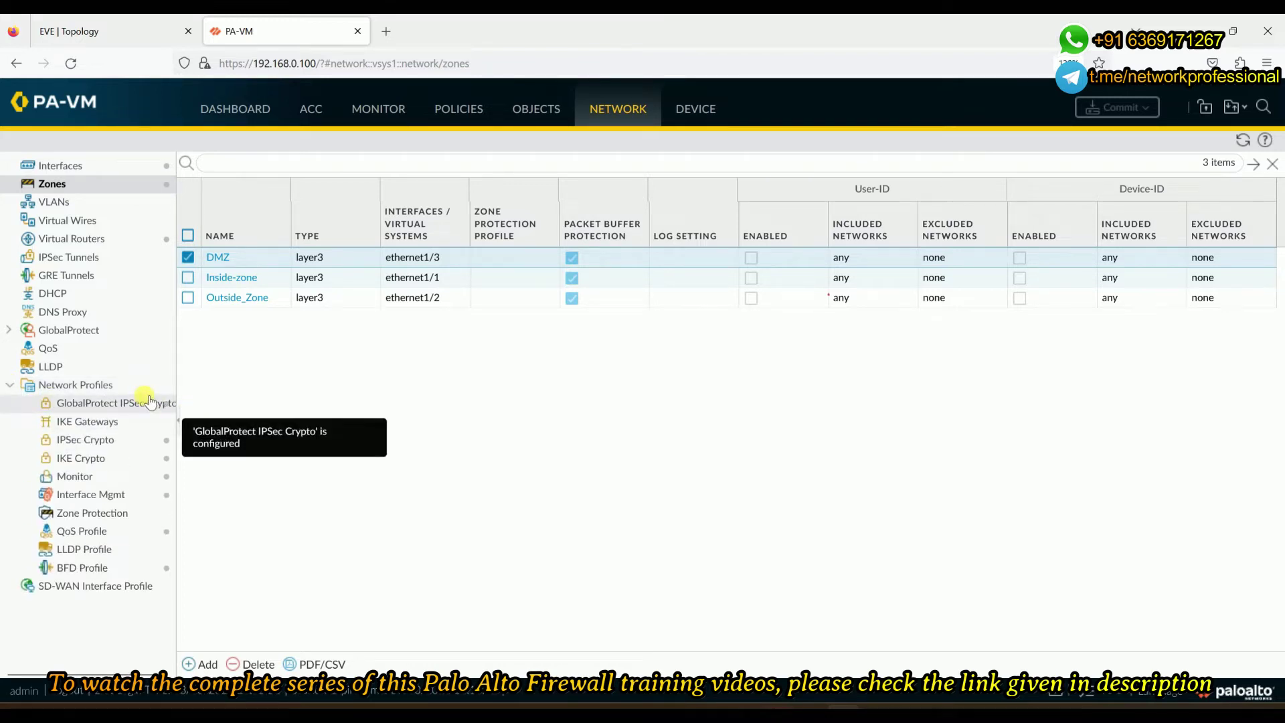
click(129, 516)
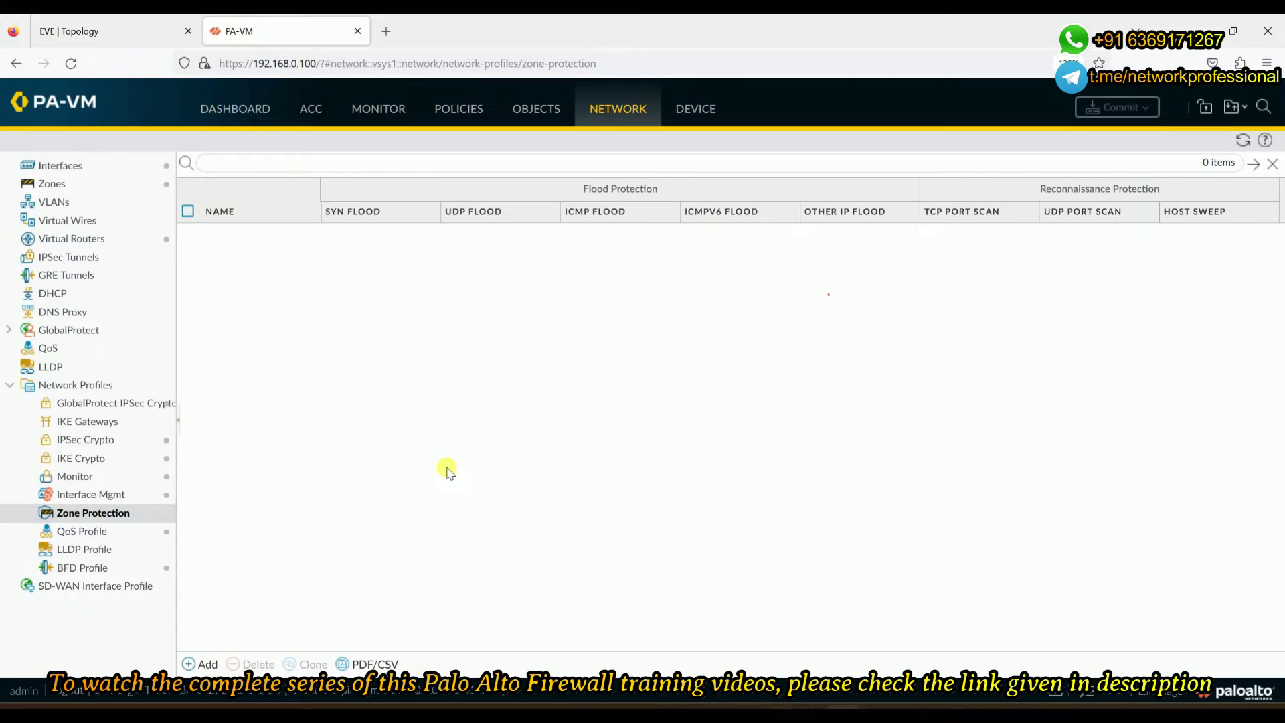
click(203, 665)
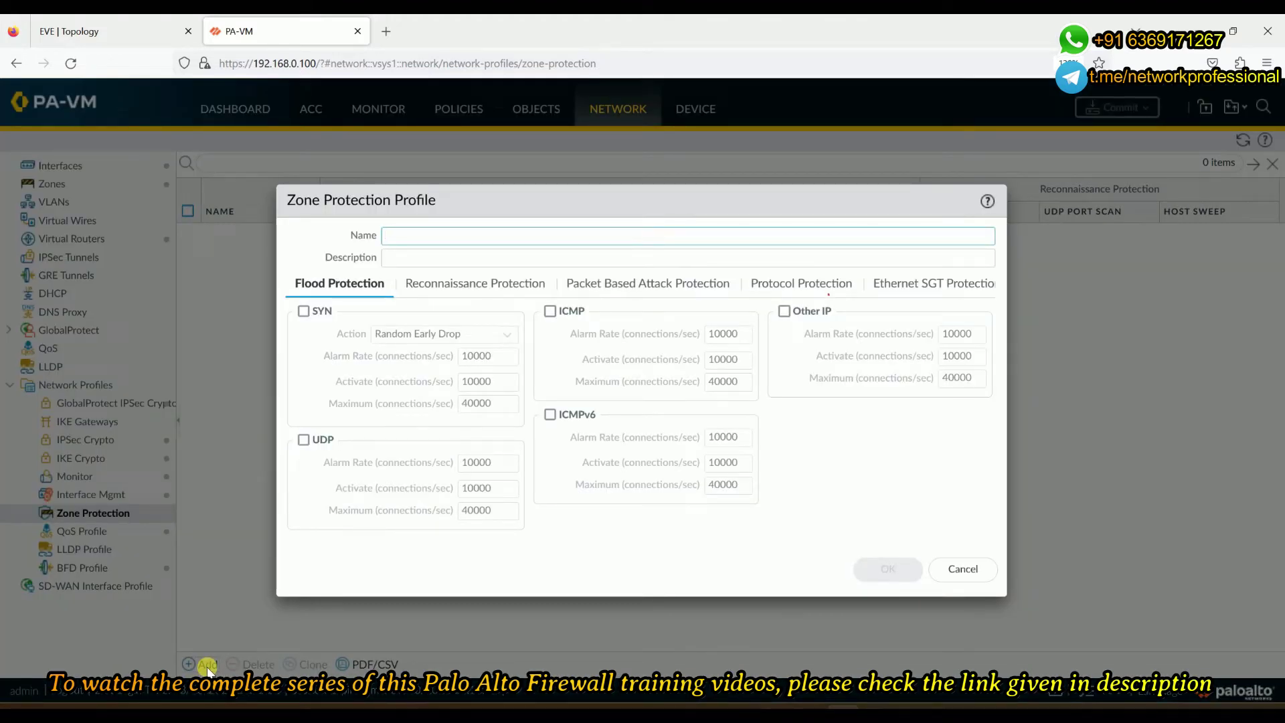
text(My-zon)
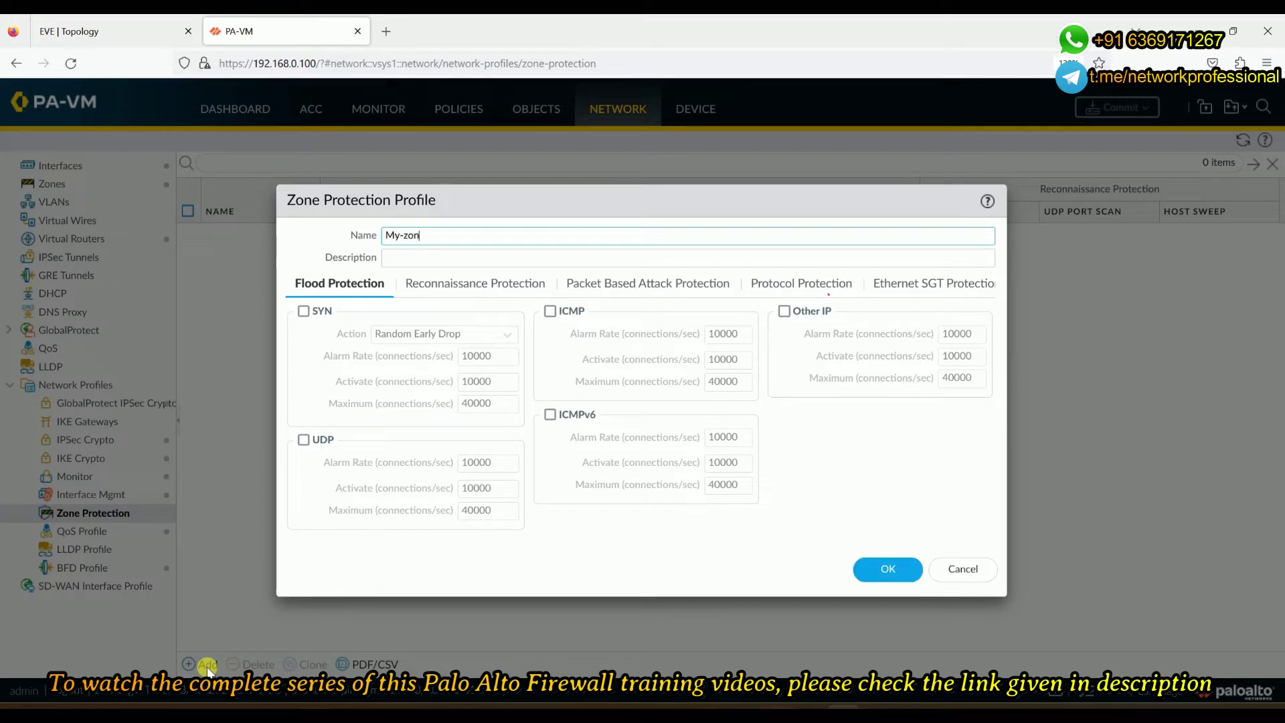
text(e-protection)
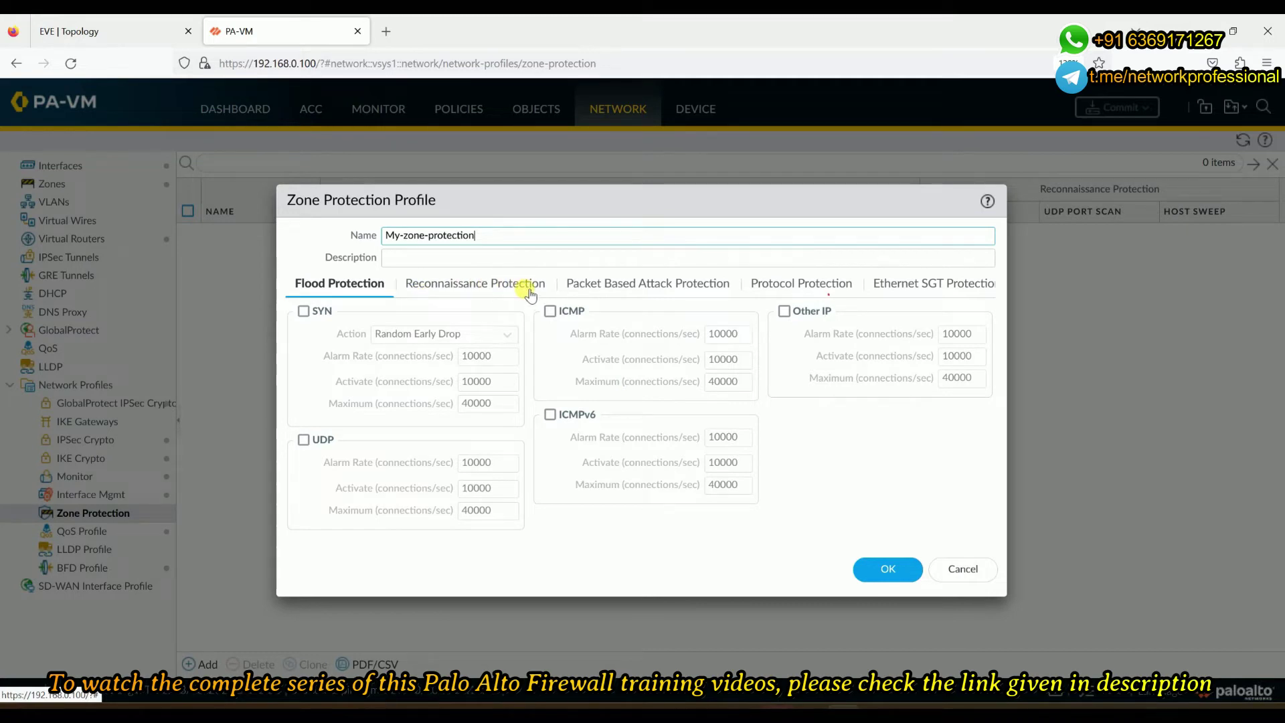
- Enable SYN flood protection with an alarm rate of 5, activate rate of 5 and maximum of 12 connections/sec
click(460, 289)
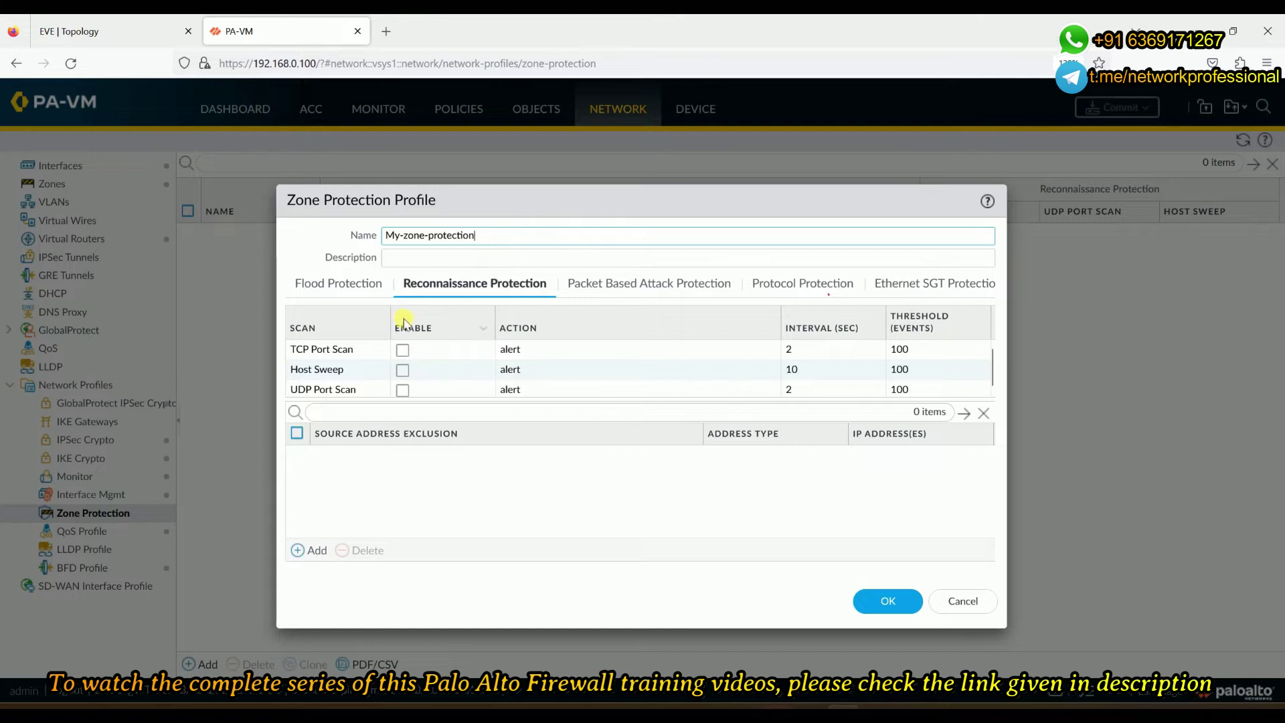
click(348, 286)
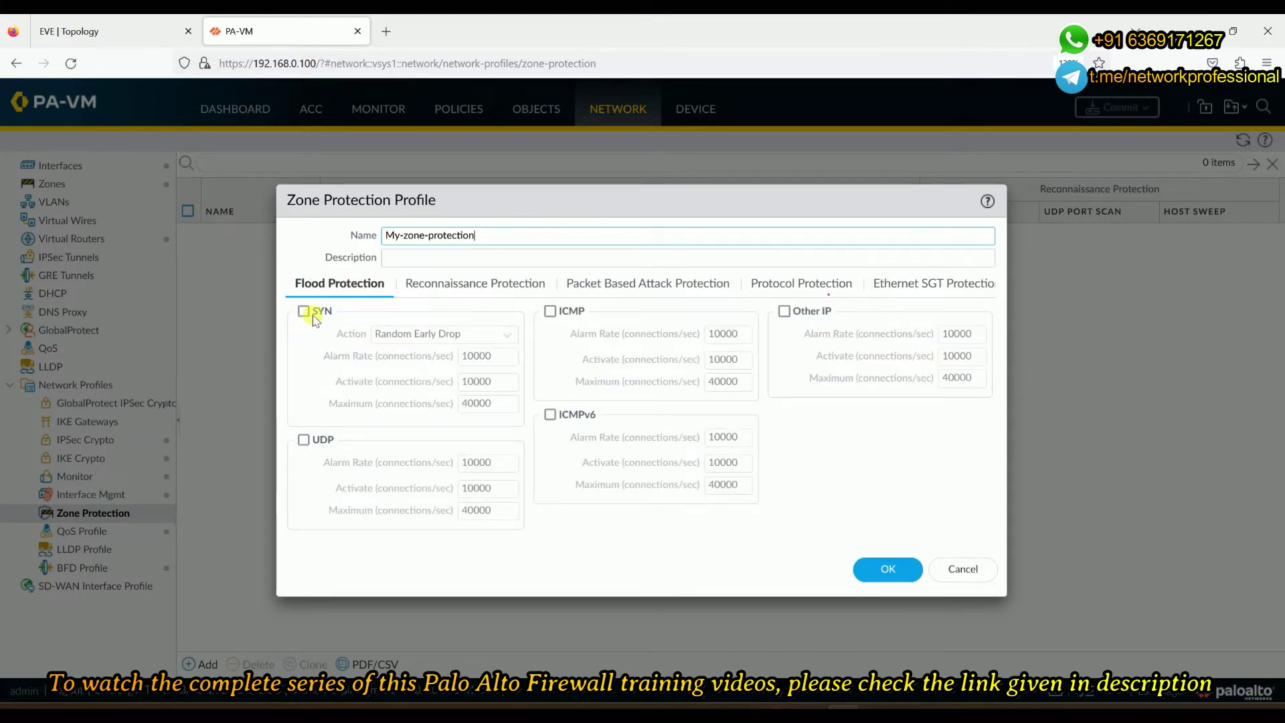
click(304, 312)
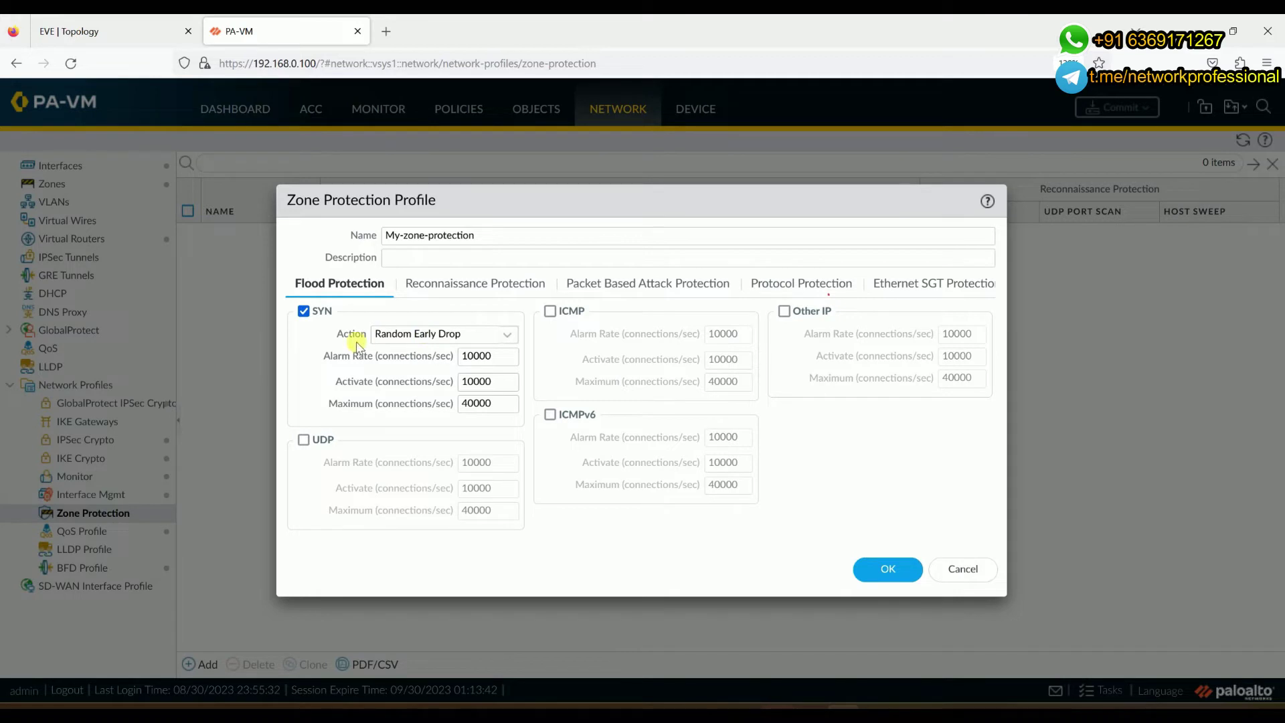
drag(494, 355, 370, 351)
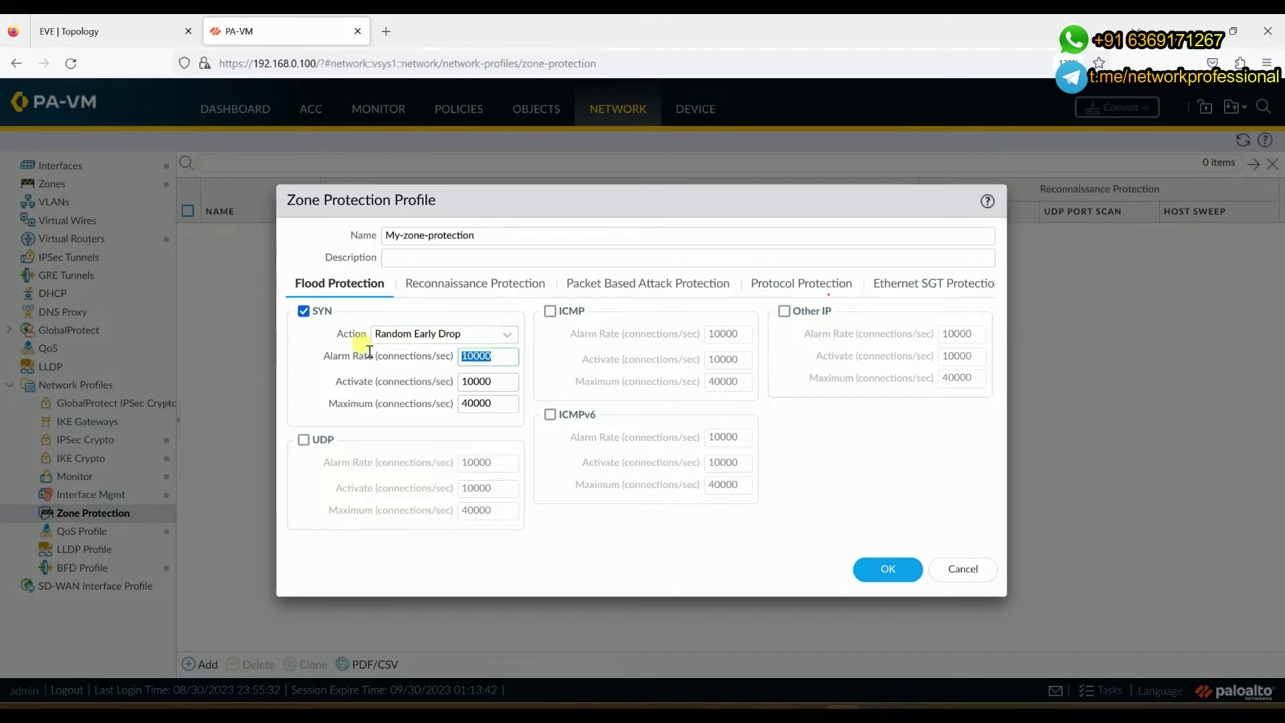
key(BackSpace)
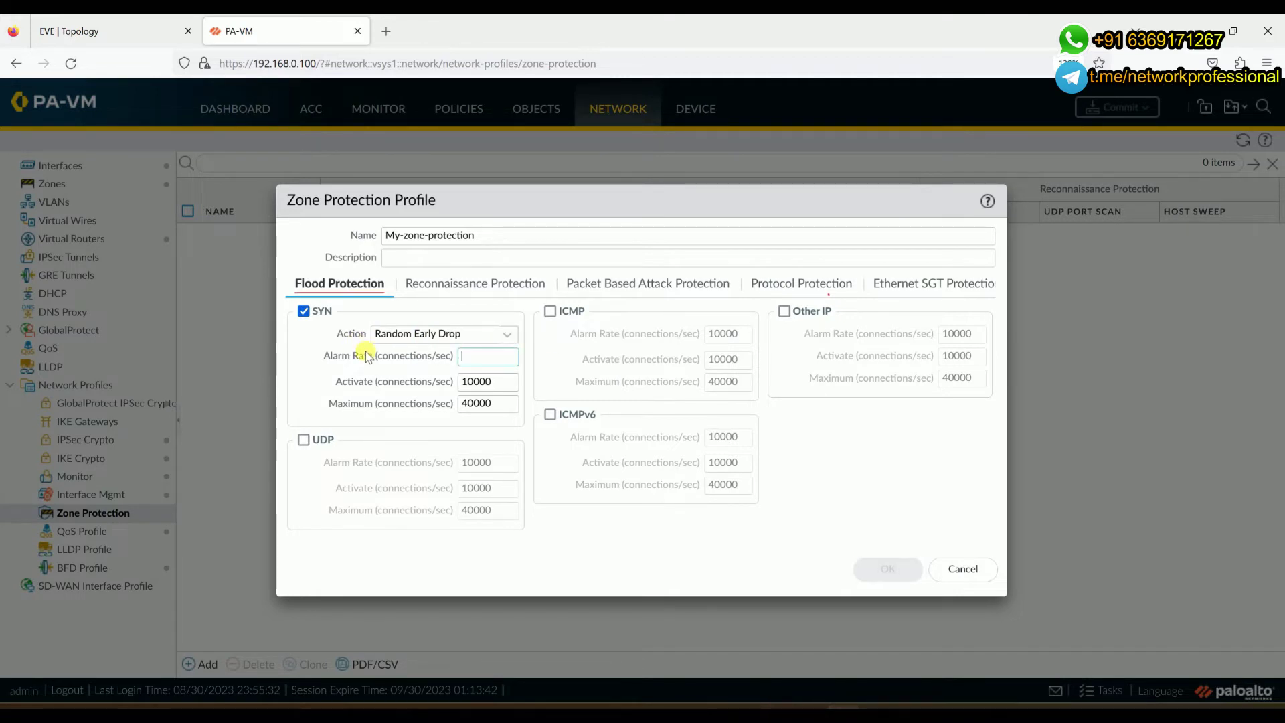
text(5)
key(Tab)
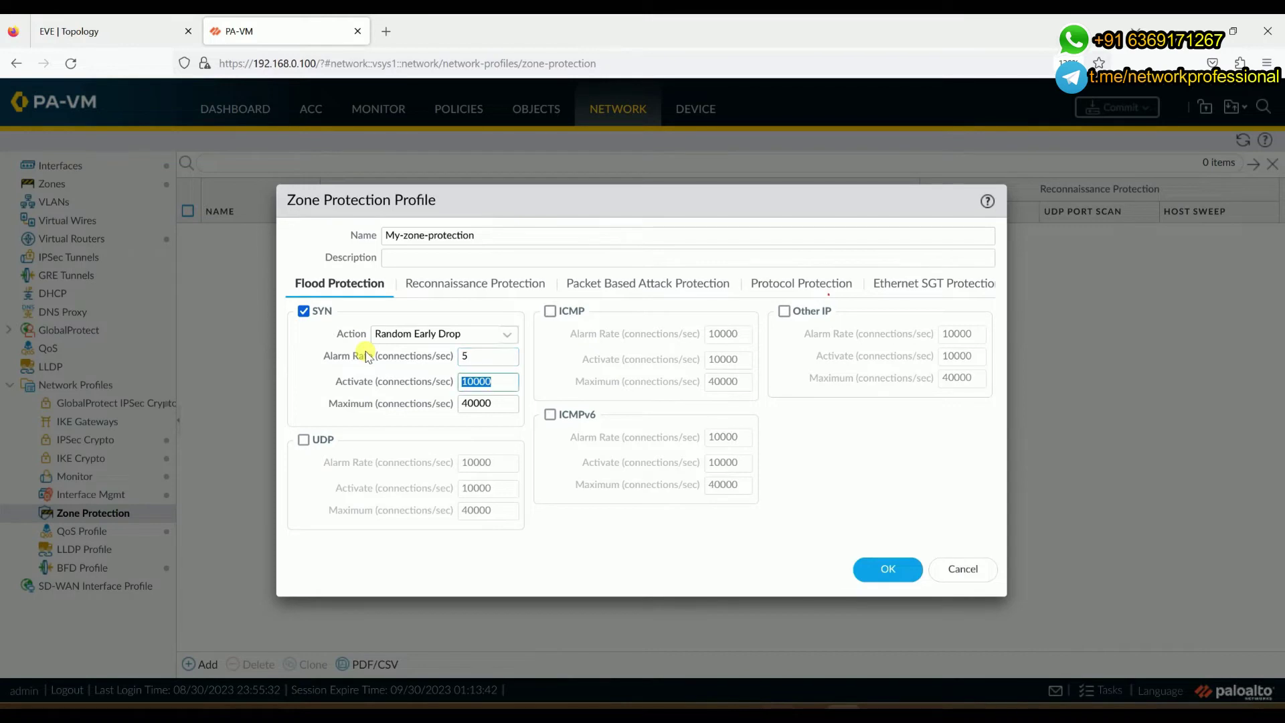
text(5)
key(Tab)
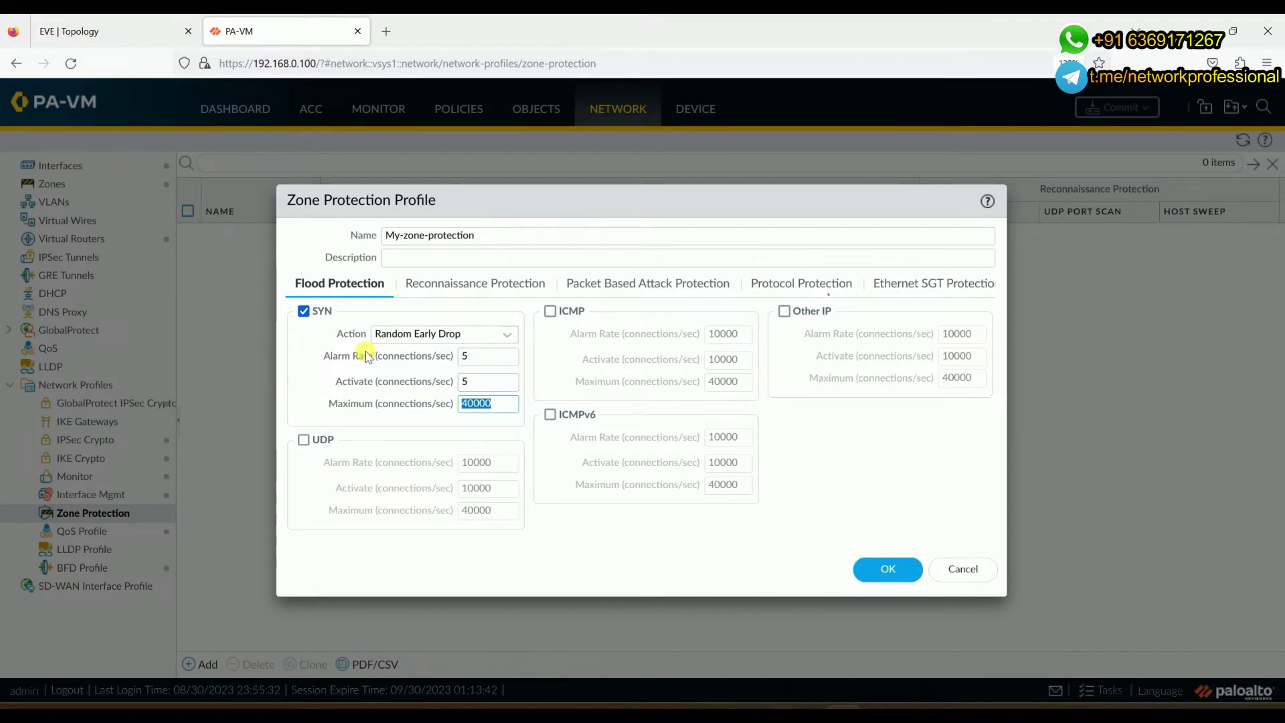
text(12)
key(Tab)
- Enable UDP flood protection with an alarm rate of 5, activate rate of 5 and maximum of 12 connections/sec
key(space)
key(Tab)
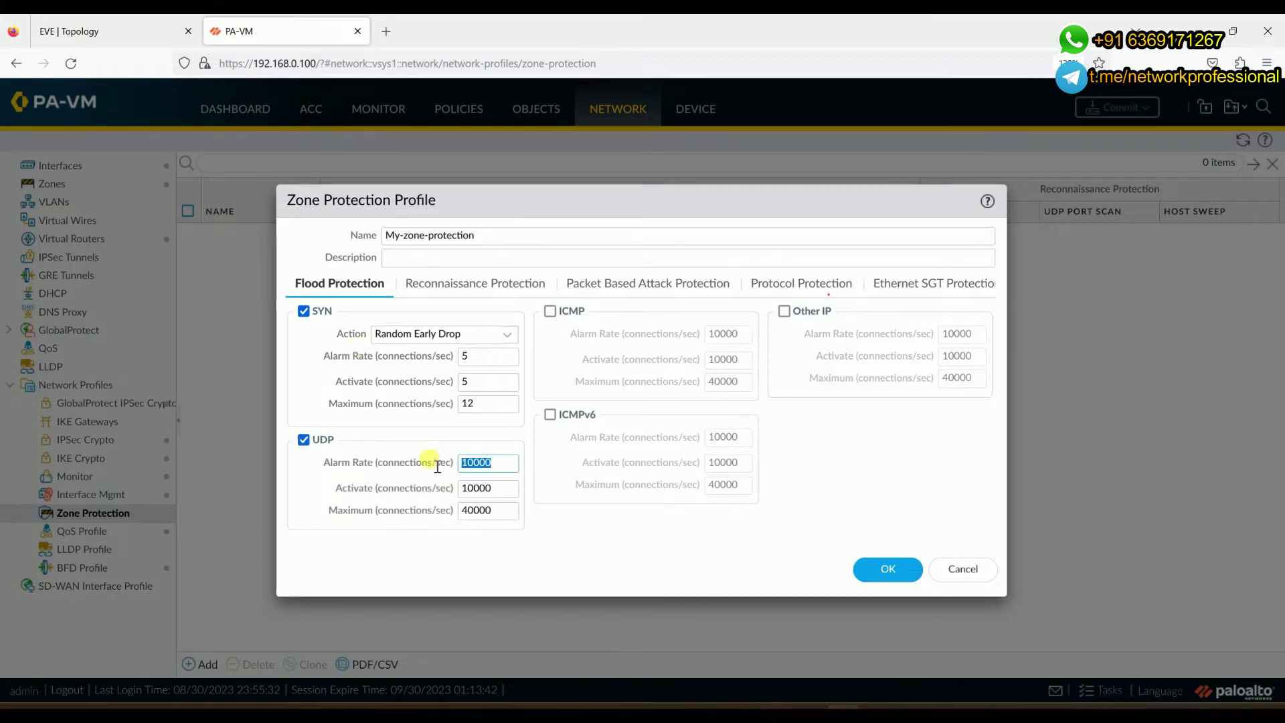
text(5)
key(Tab)
text(5)
key(Tab)
text(1)
- Enable ICMP flood protection with an alarm rate of 5, activate rate of 5 and maximum of 7 connections/sec
click(550, 312)
drag(727, 334, 660, 332)
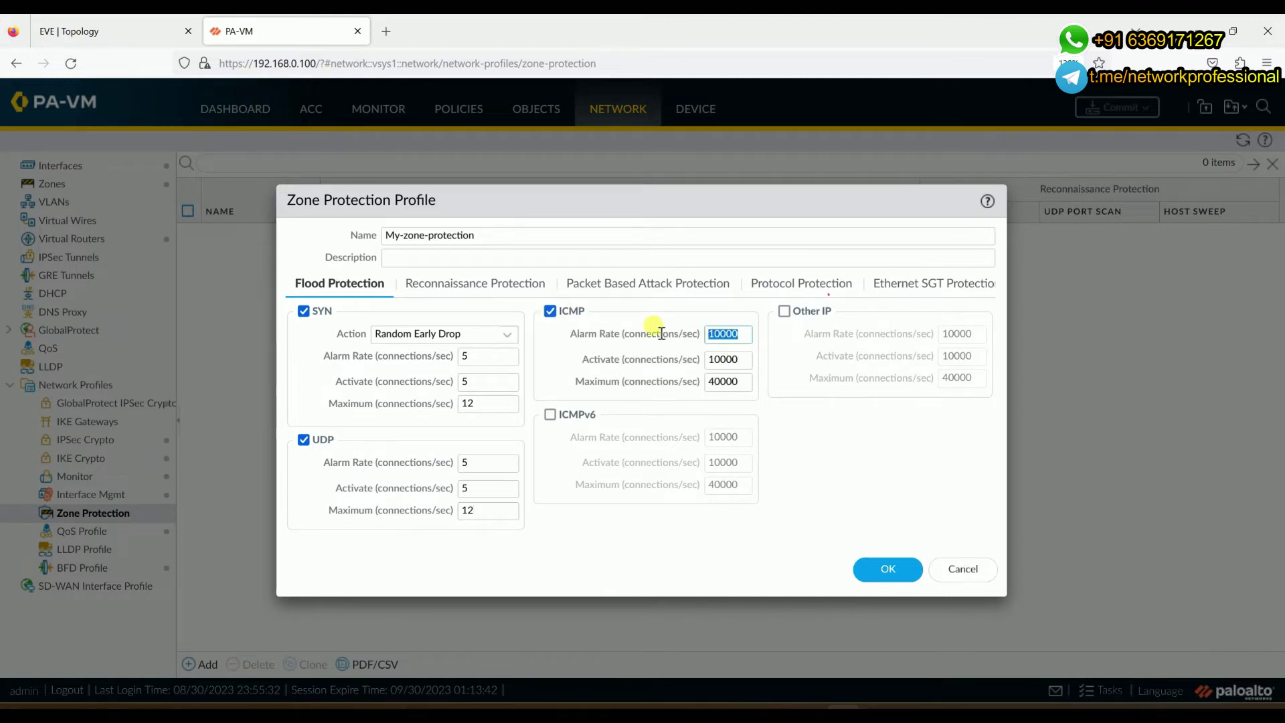
key(BackSpace)
text(5)
key(Tab)
text(5)
key(Tab)
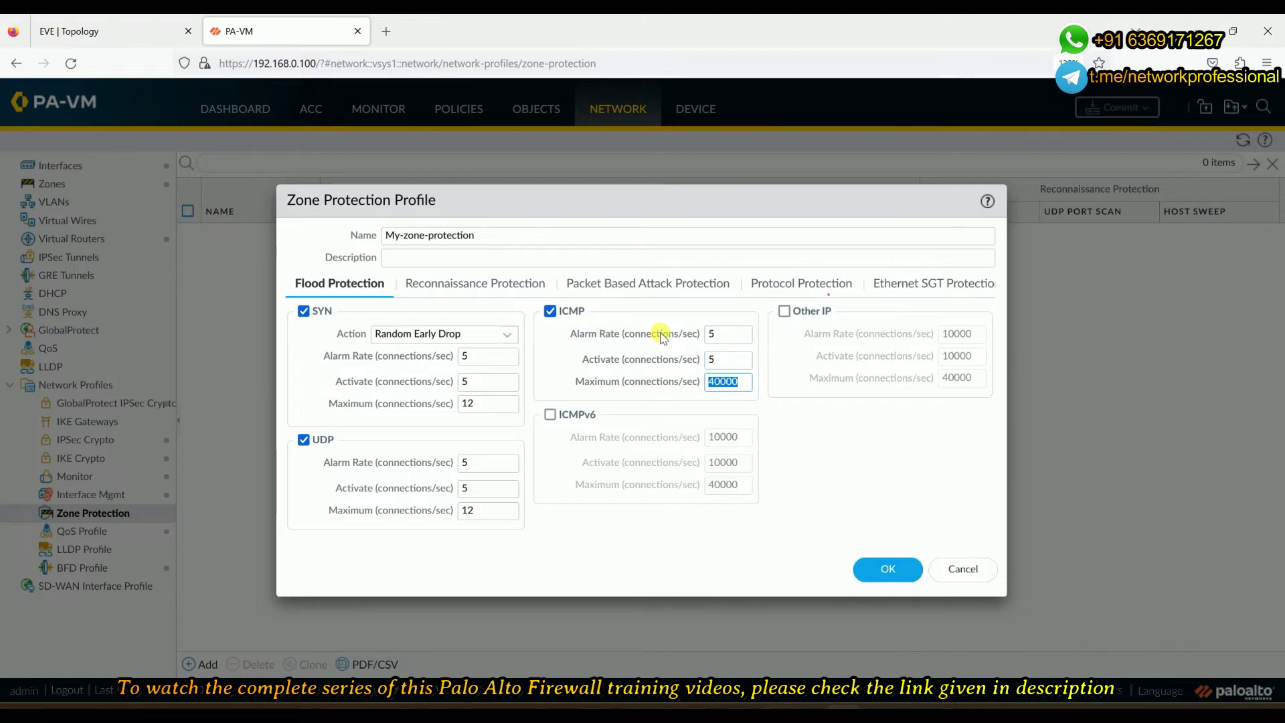
text(7)
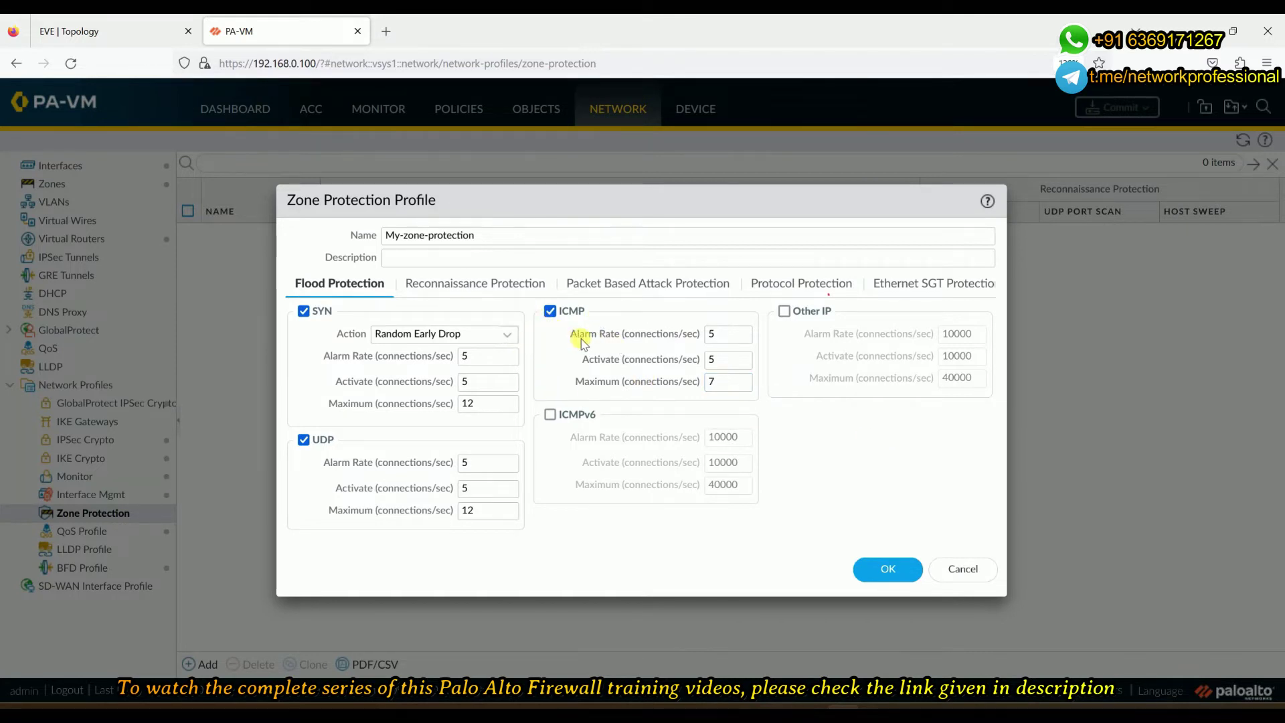
- Enable reconnaissance protection for TCP Port Scan, Host Sweep and UDP Port Scan
click(501, 296)
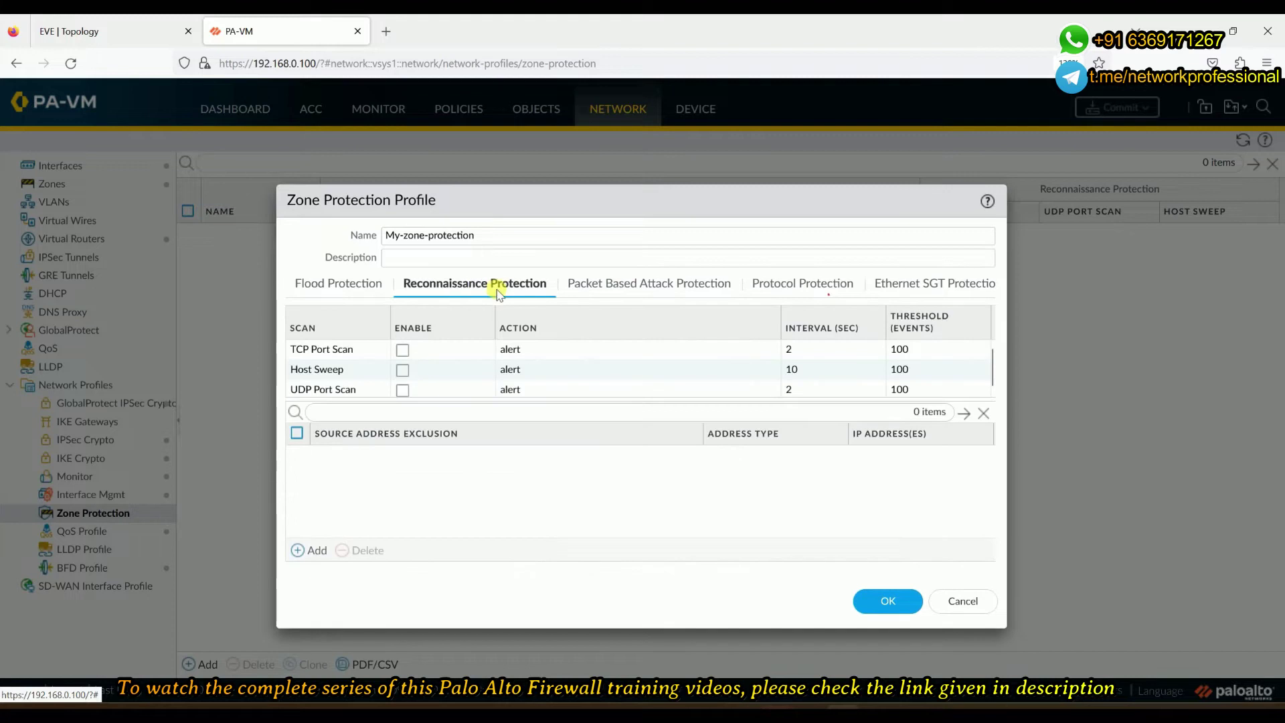
click(403, 351)
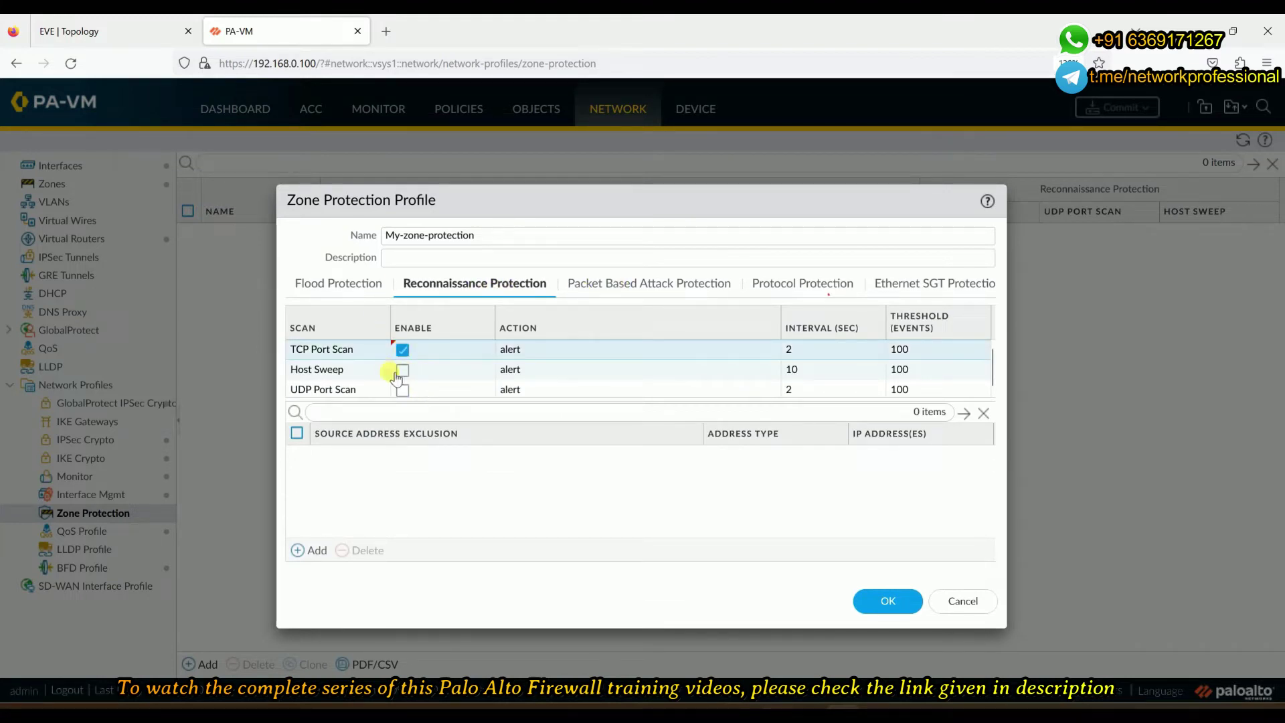
click(403, 370)
click(402, 390)
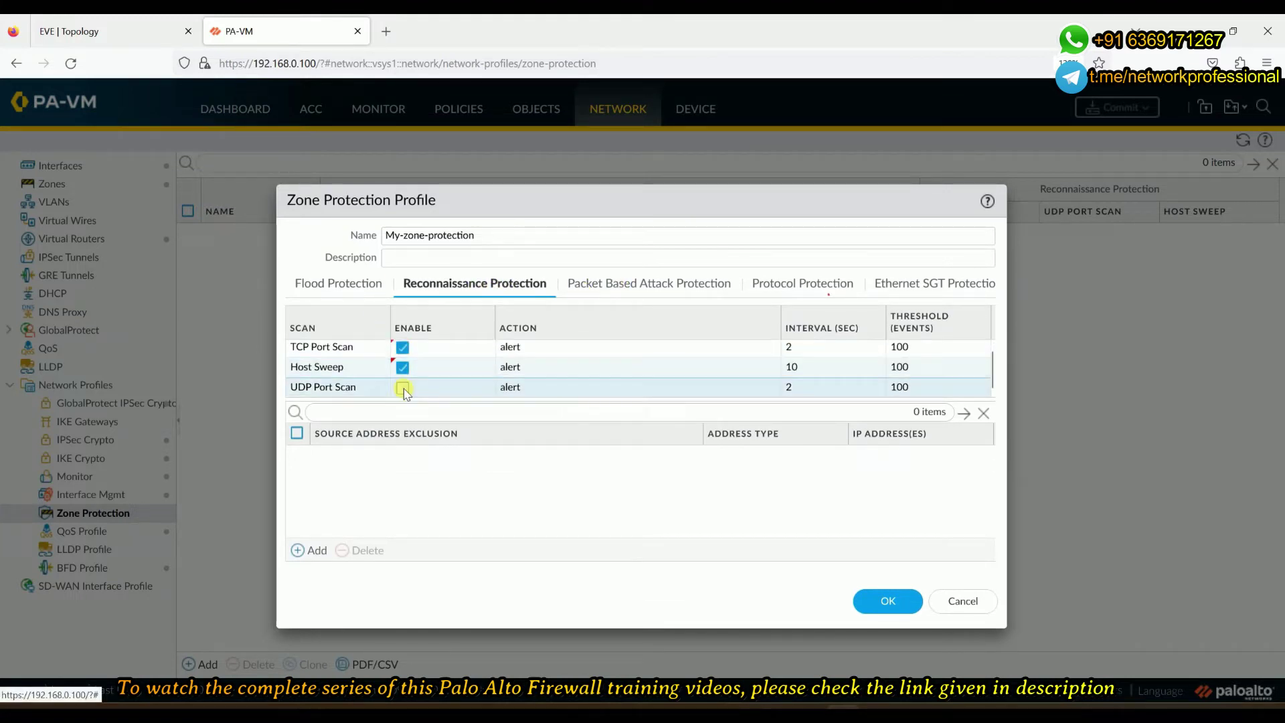
- Set the reconnaissance action to Block for TCP Port Scan, Host Sweep and UDP Port Scan
click(709, 350)
click(763, 356)
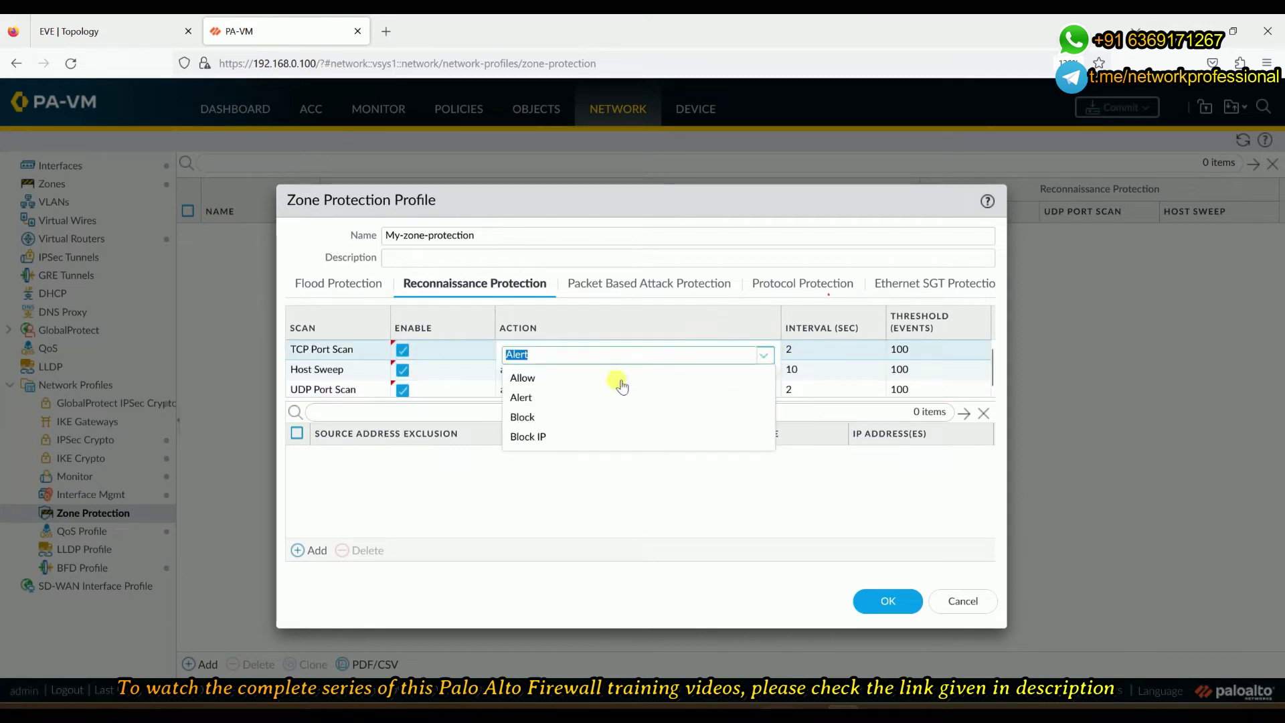
click(586, 417)
click(769, 369)
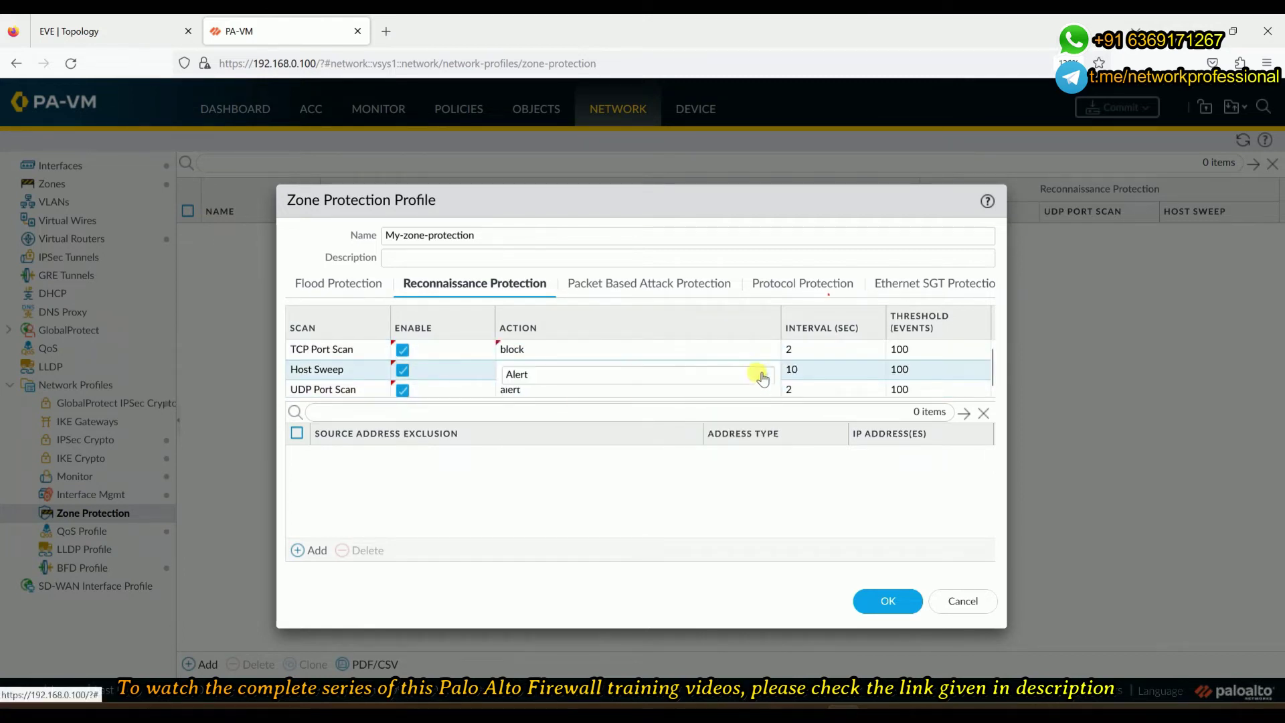
click(763, 374)
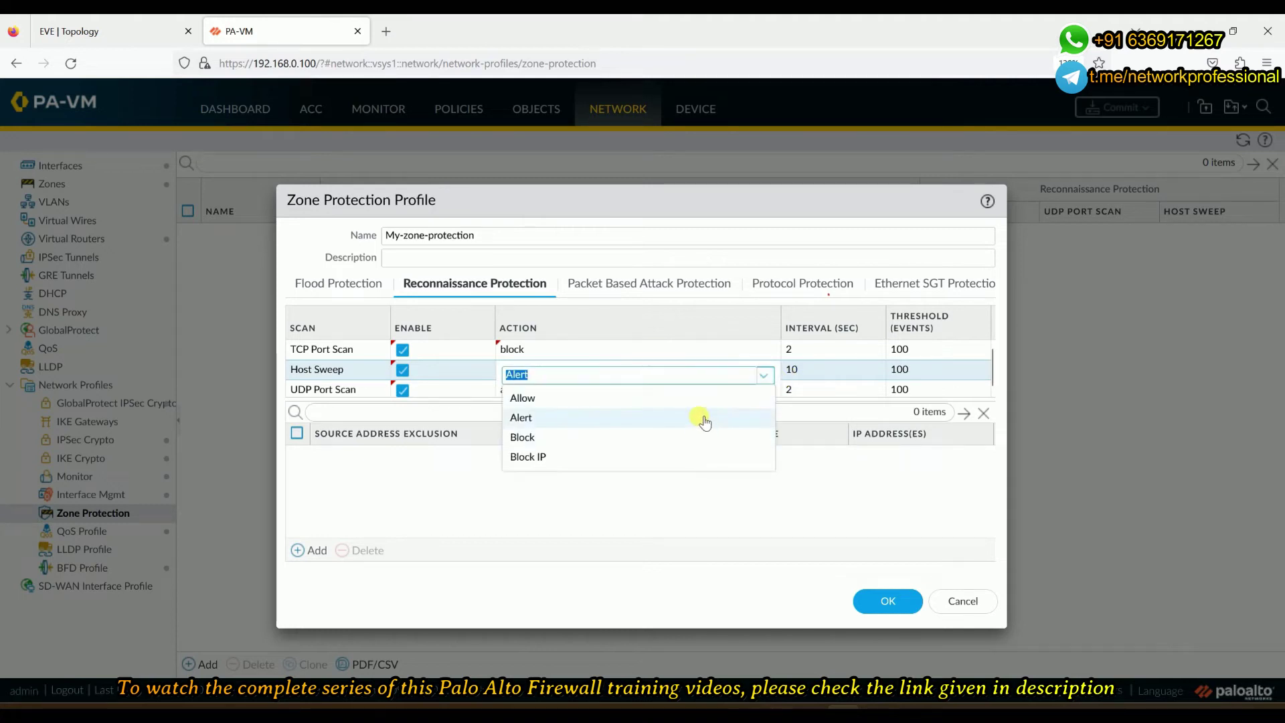
click(691, 443)
click(760, 392)
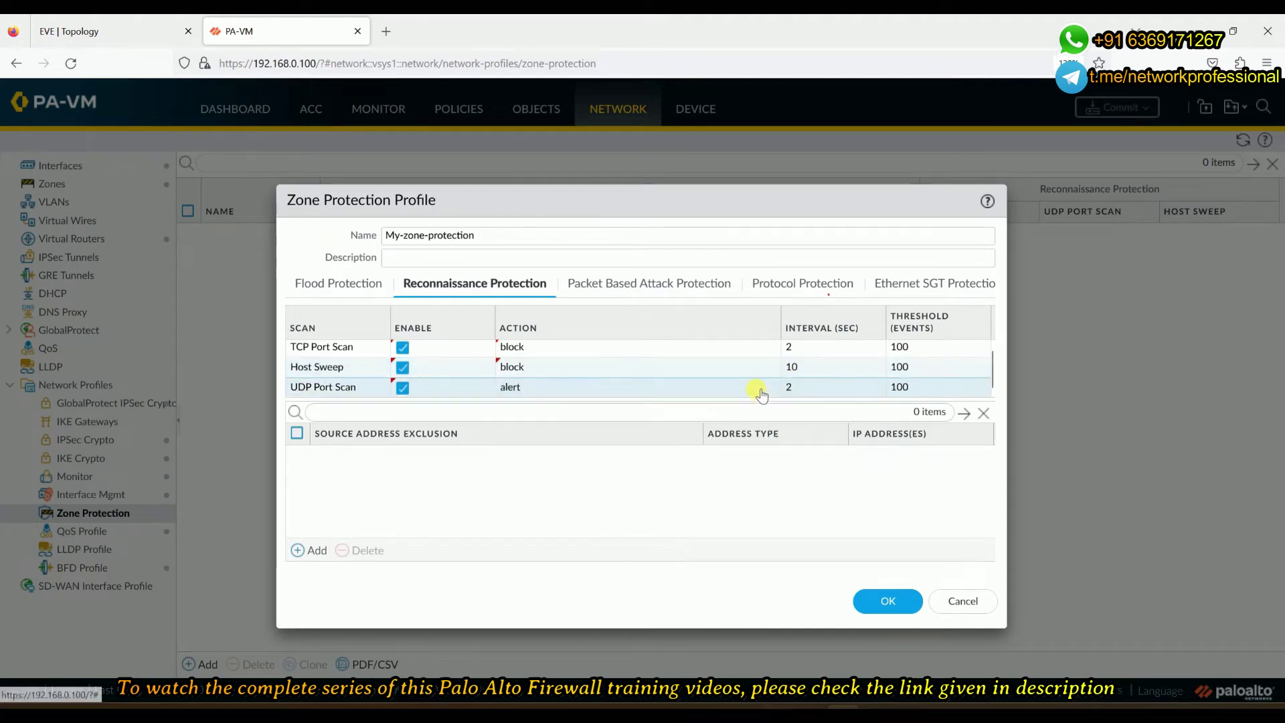
click(761, 393)
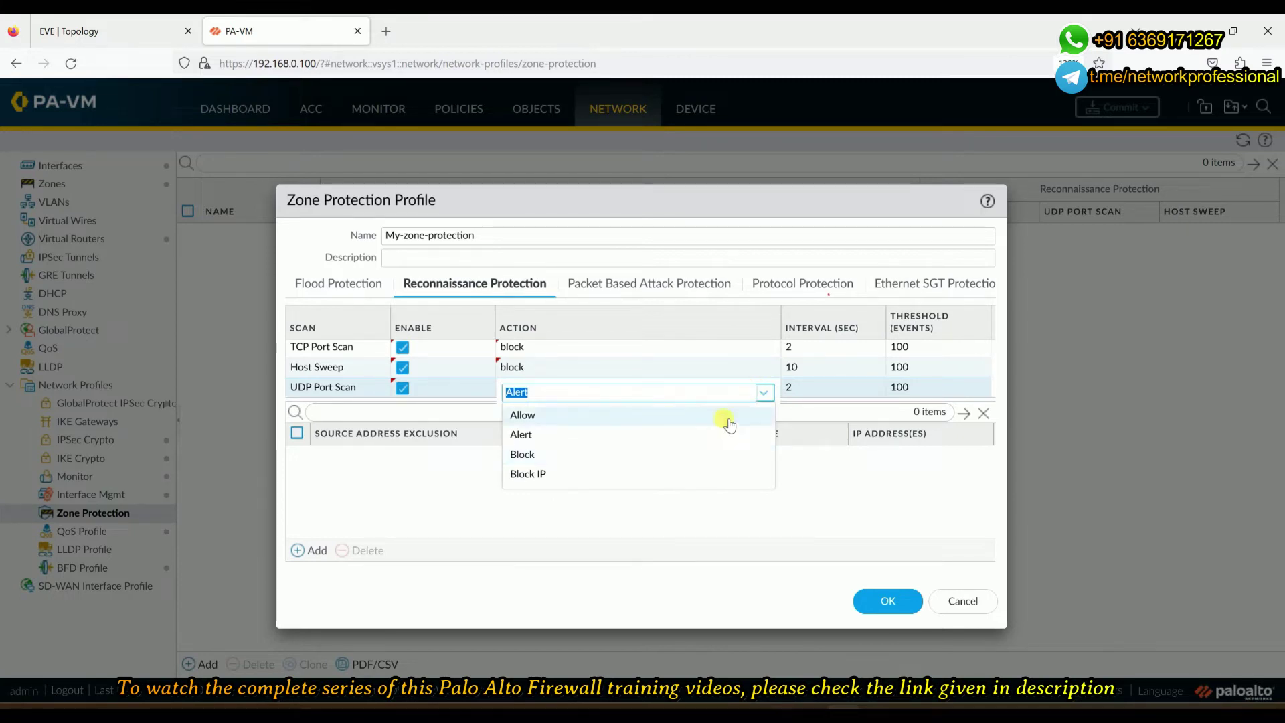
click(669, 454)
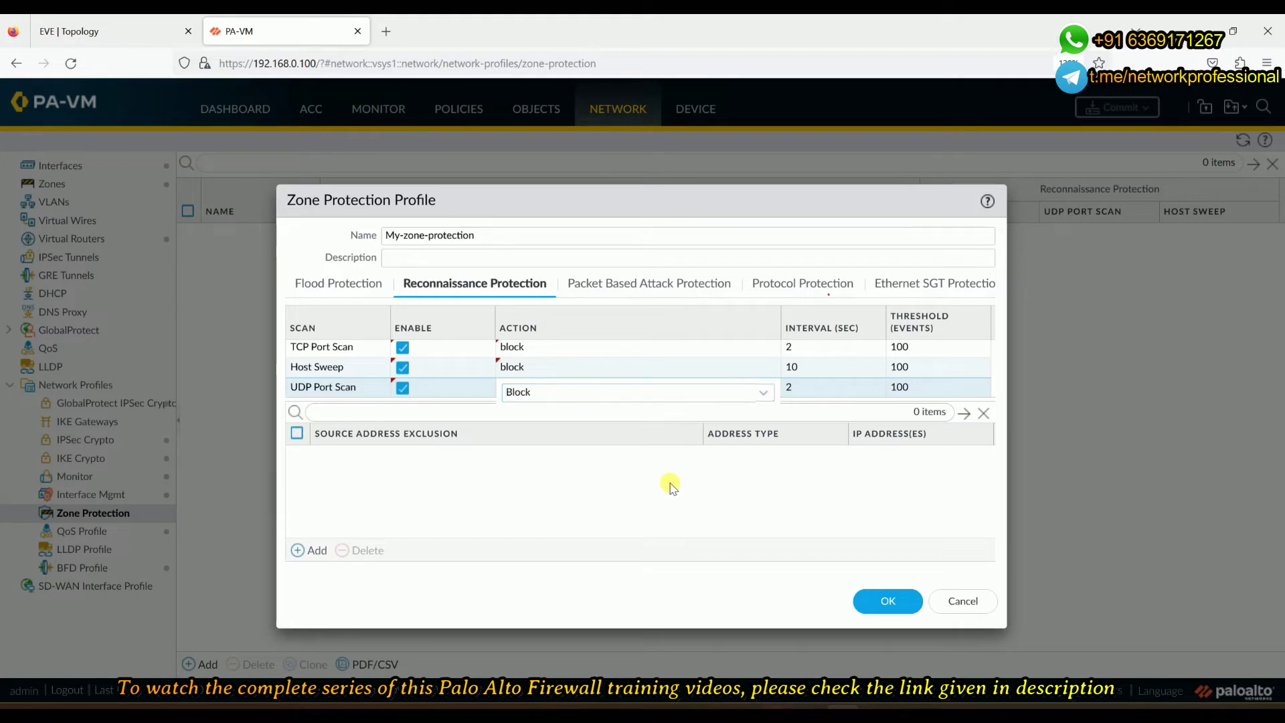
- Review the packet based attack protection options for IP, TCP, ICMP, IPv6 and ICMPv6 drops
click(655, 285)
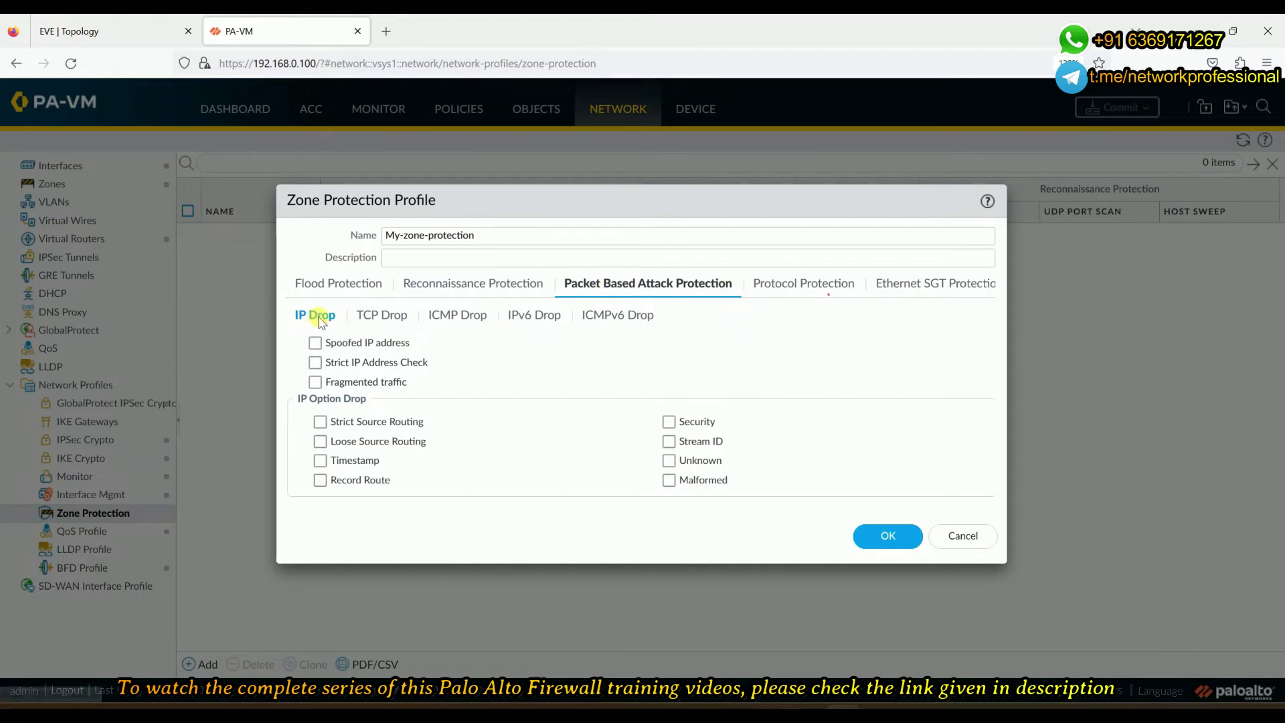
click(385, 318)
click(468, 319)
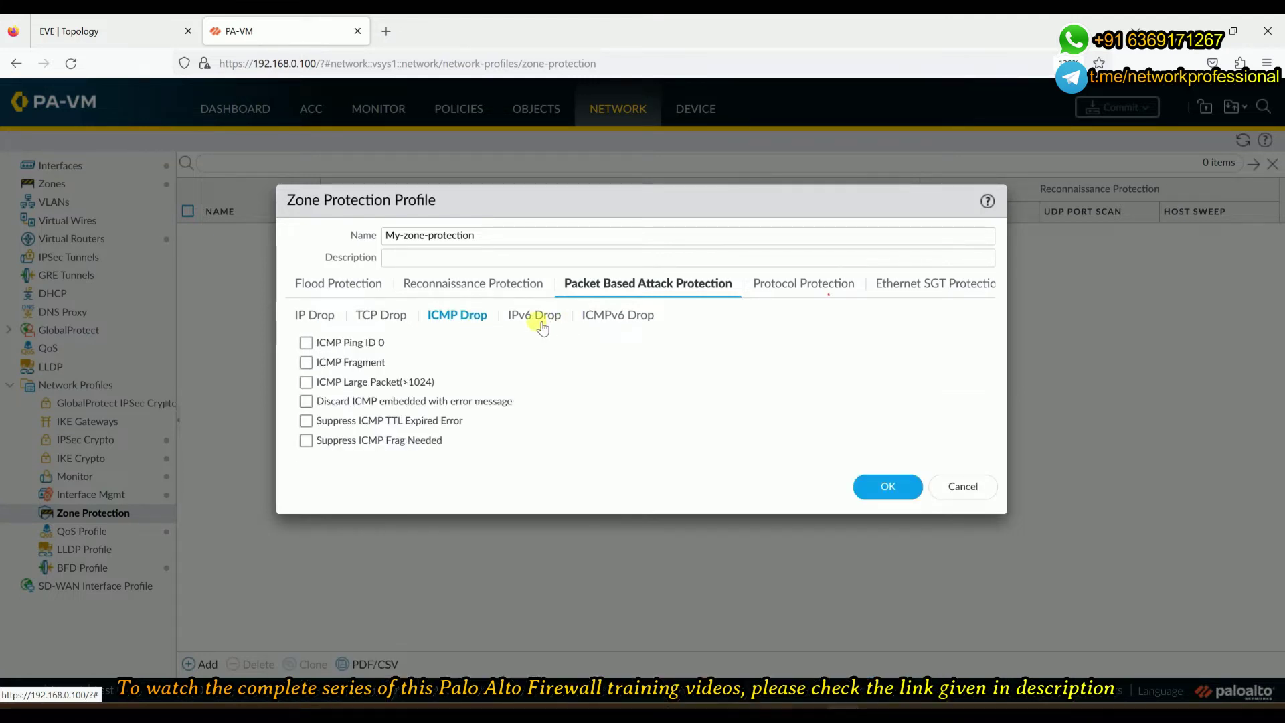
click(539, 323)
click(621, 324)
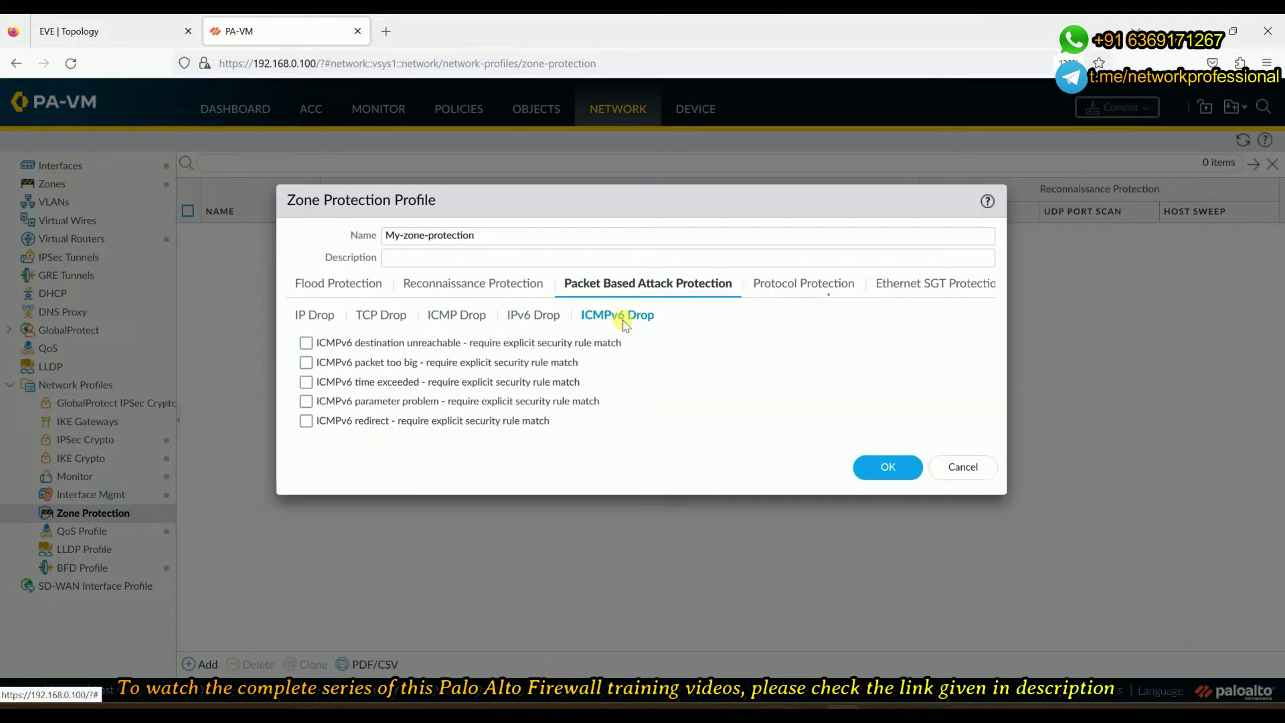
- Check the Protocol Protection and Ethernet SGT Protection options, and save the My-zone-protection profile
click(820, 281)
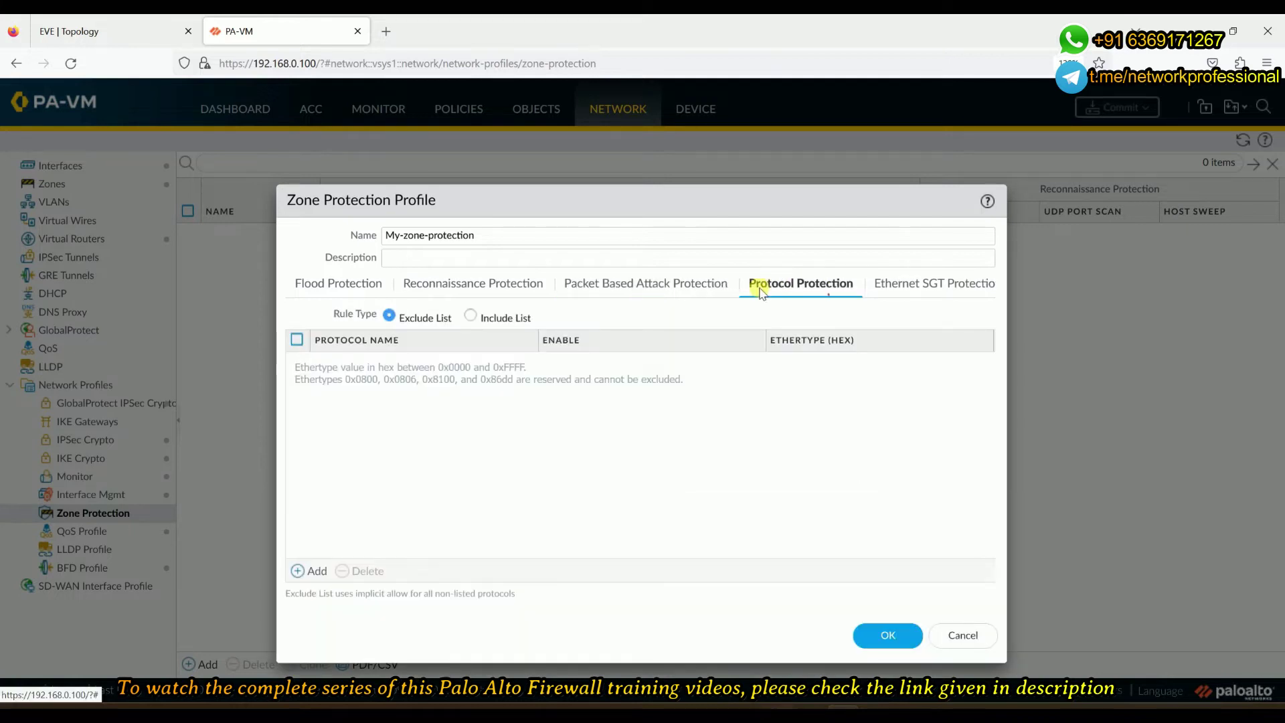
click(929, 293)
click(339, 289)
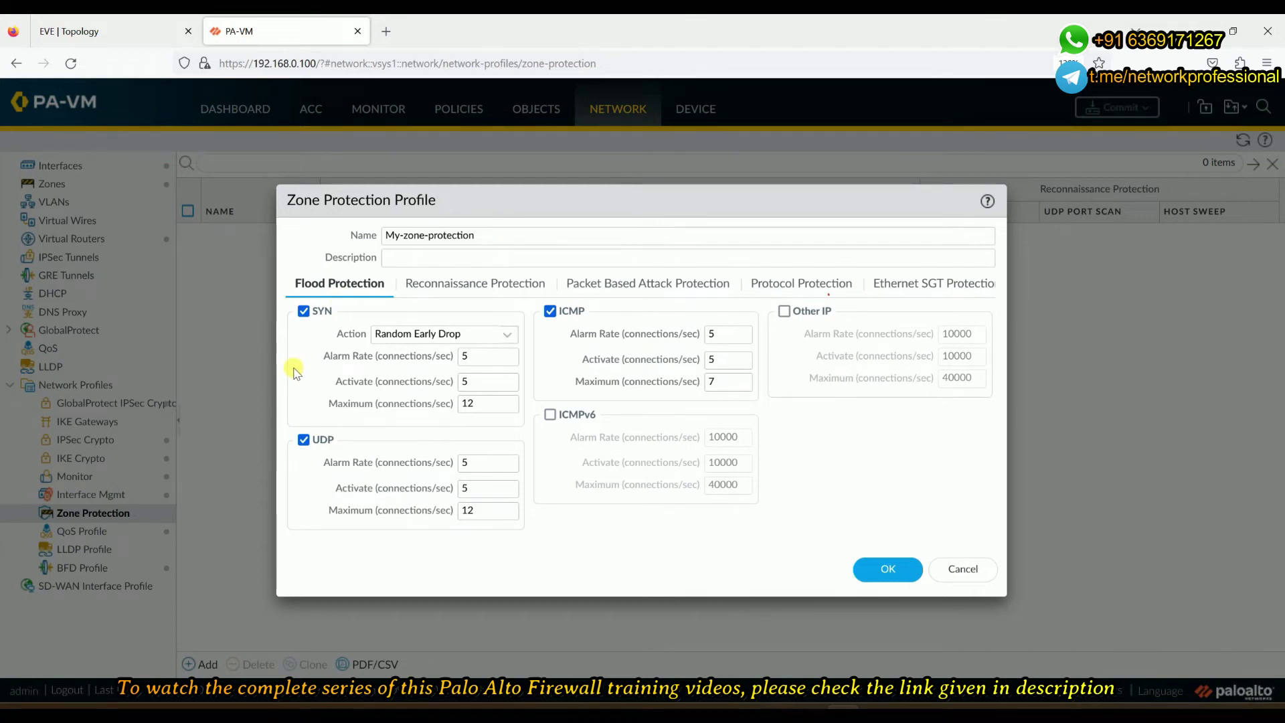
click(902, 574)
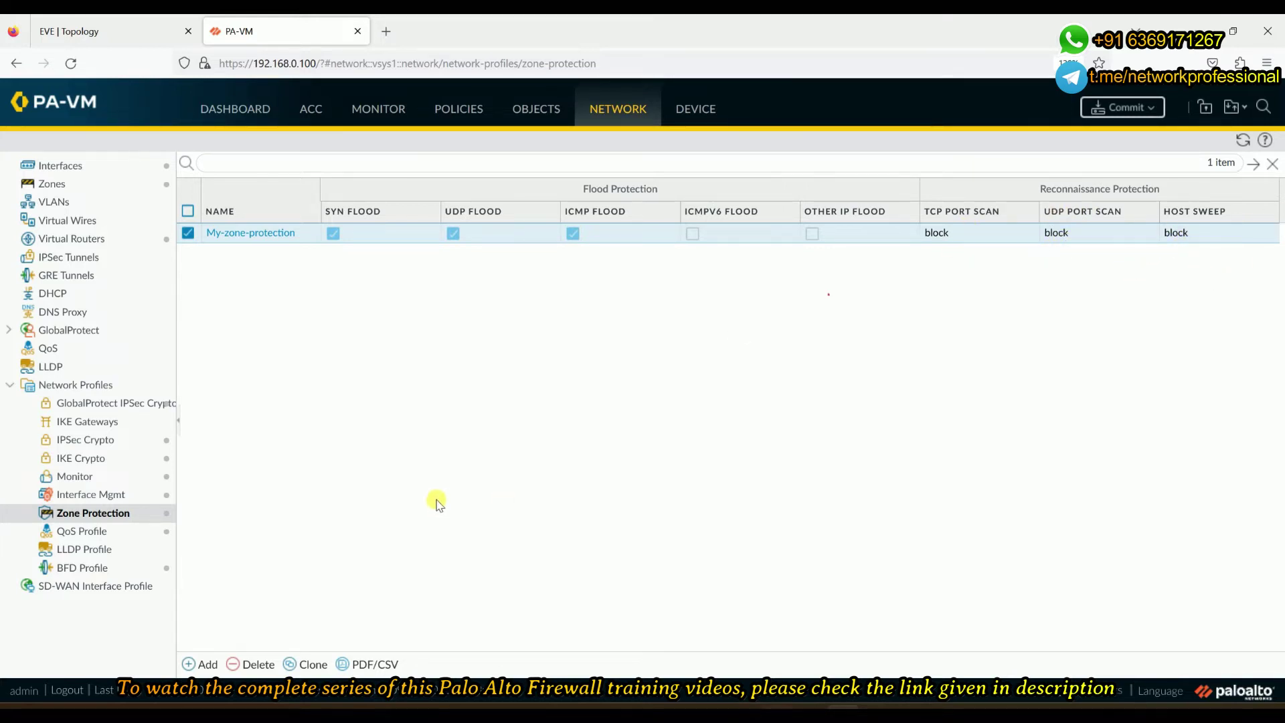
- Assign the My-zone-protection zone protection profile to the DMZ zone and save the zone
click(70, 188)
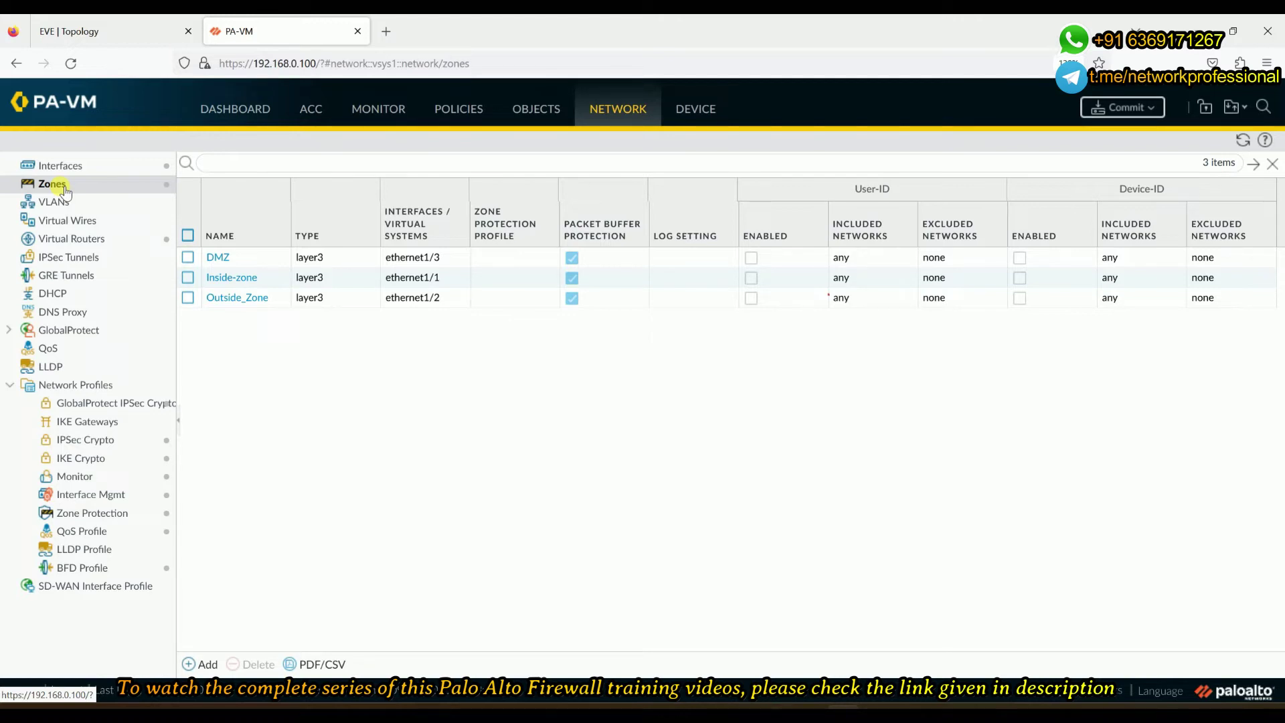
click(223, 258)
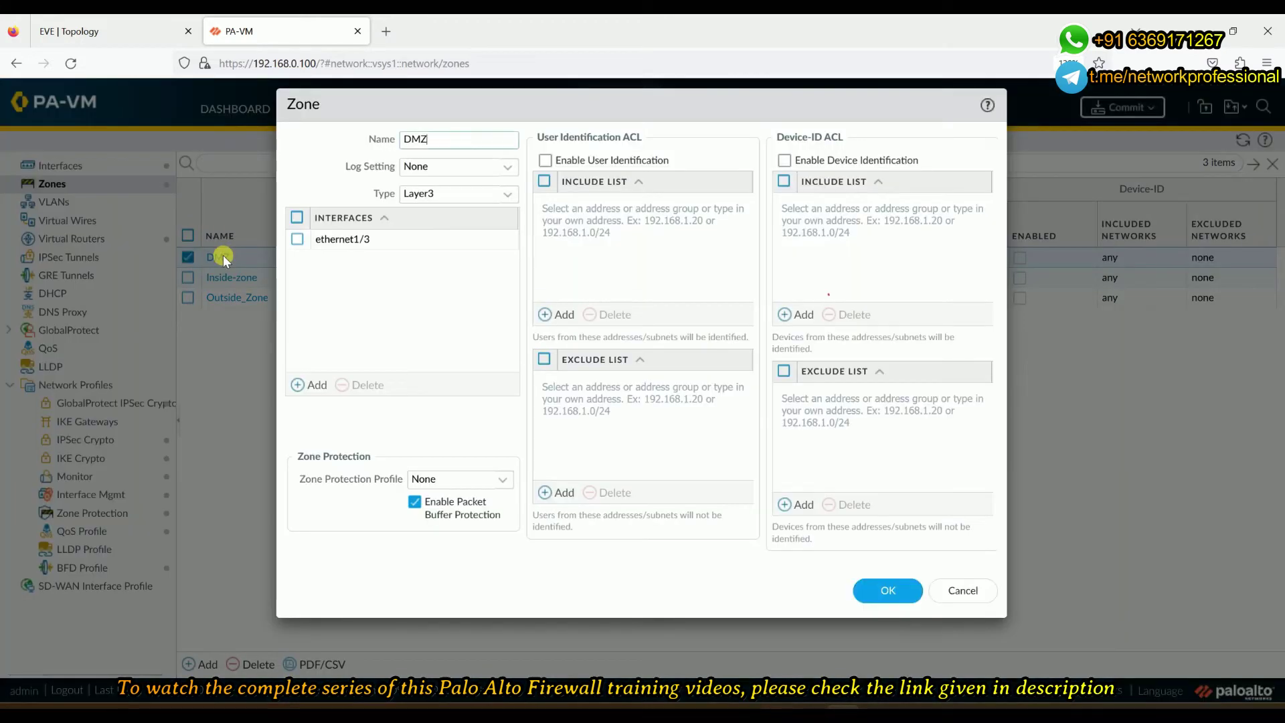
click(504, 481)
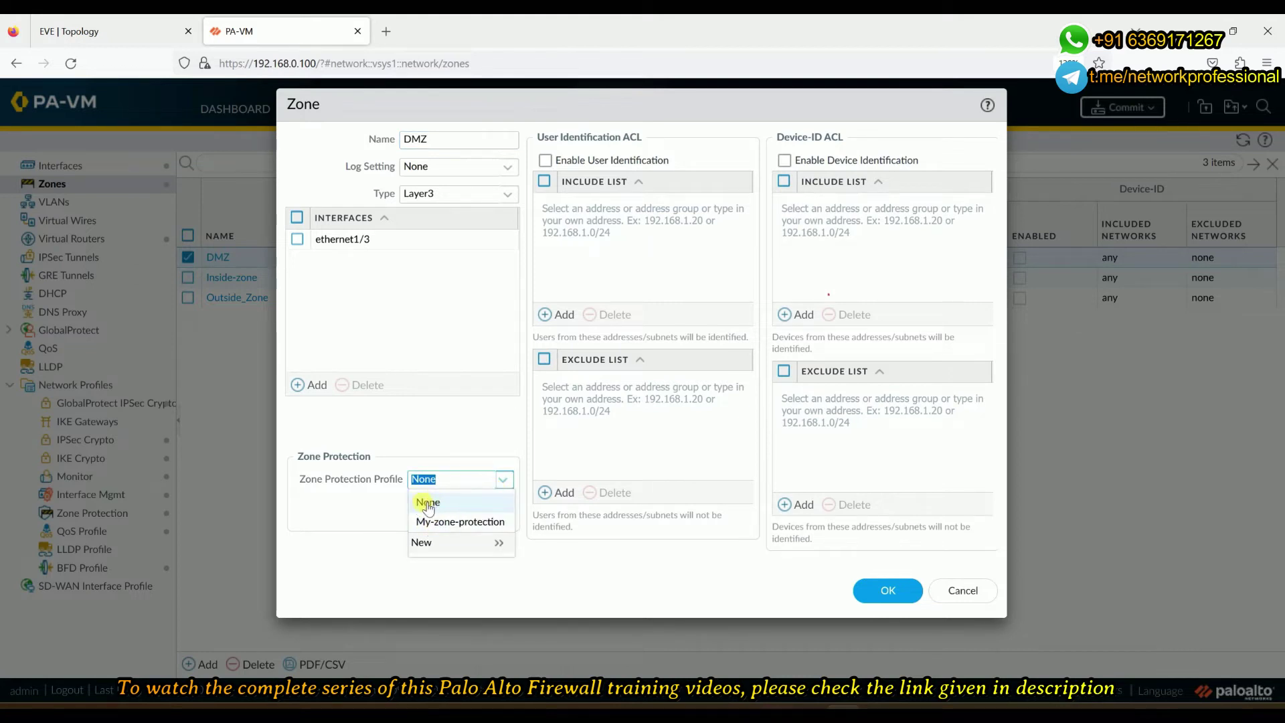
click(392, 512)
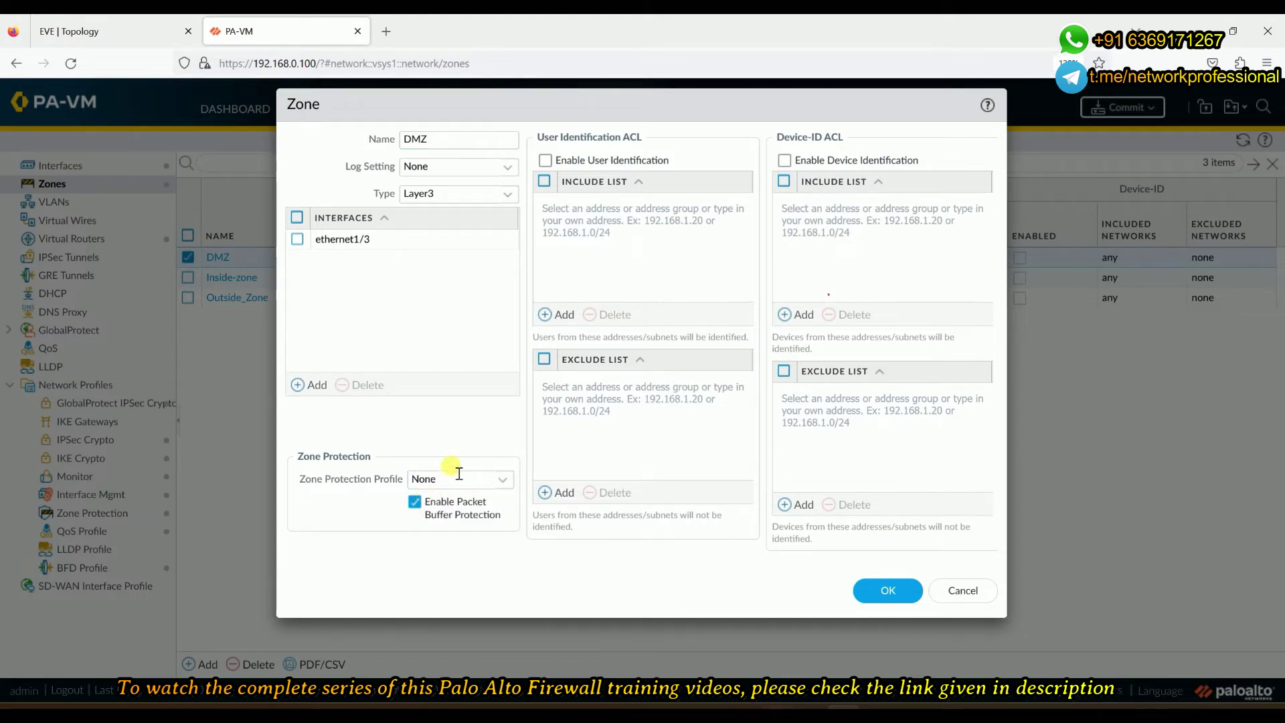
click(504, 482)
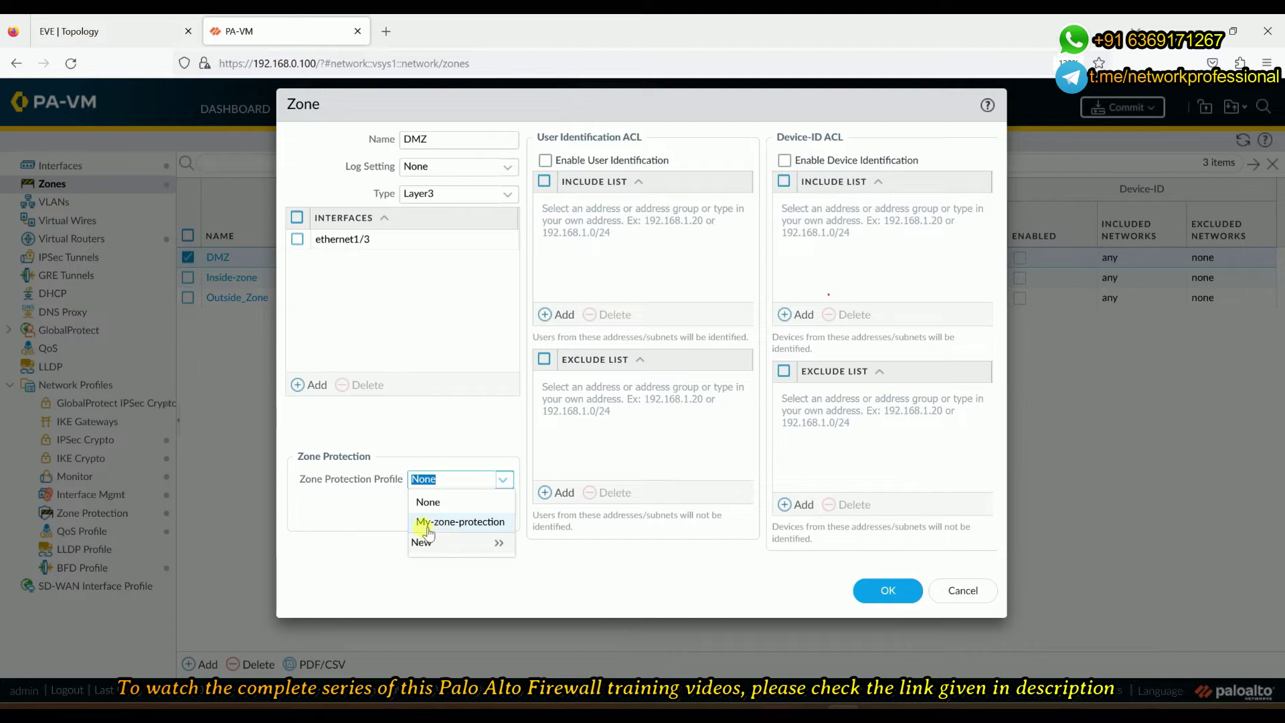
click(496, 527)
click(877, 590)
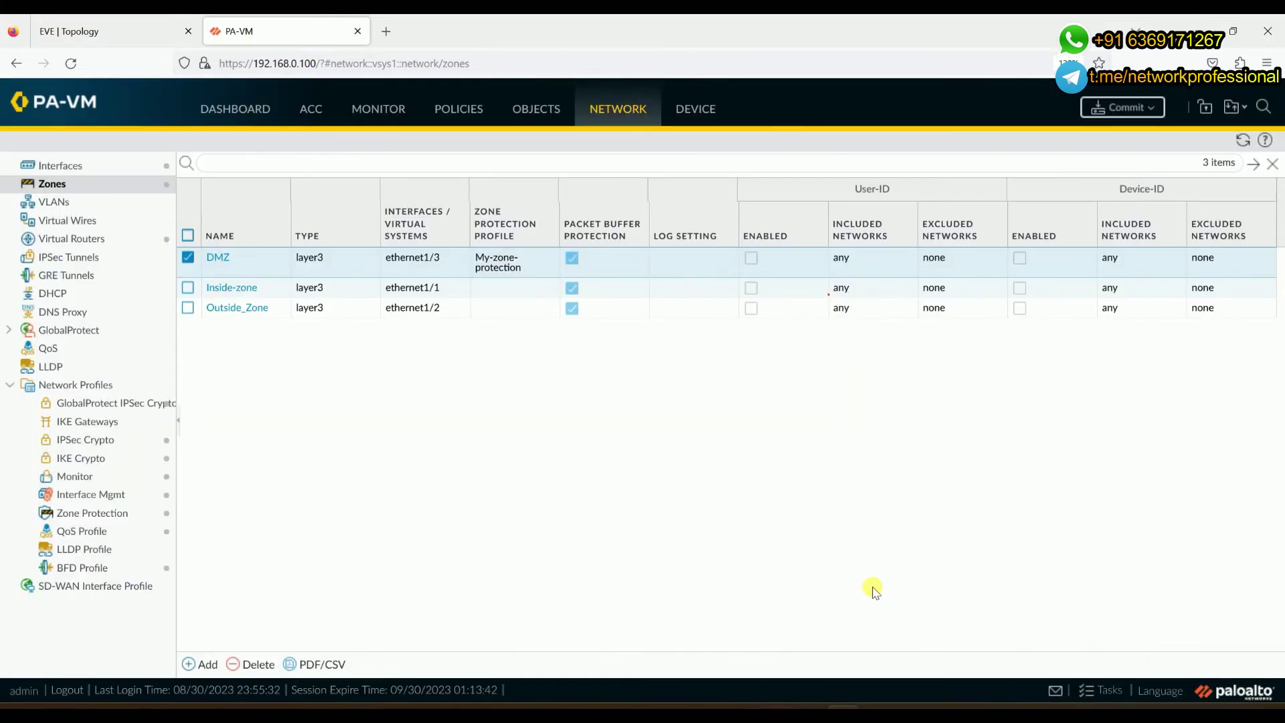
- Assign the My-zone-protection zone protection profile to Outside_Zone and save the zone
click(241, 308)
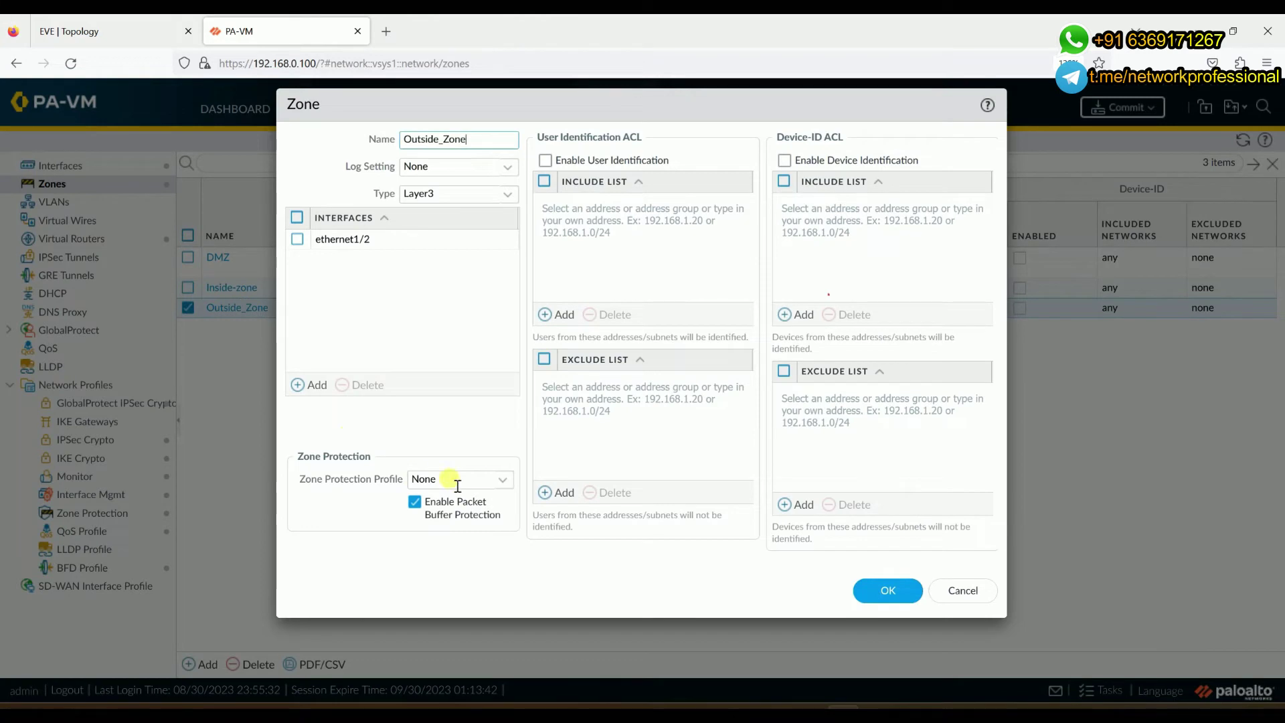
click(506, 480)
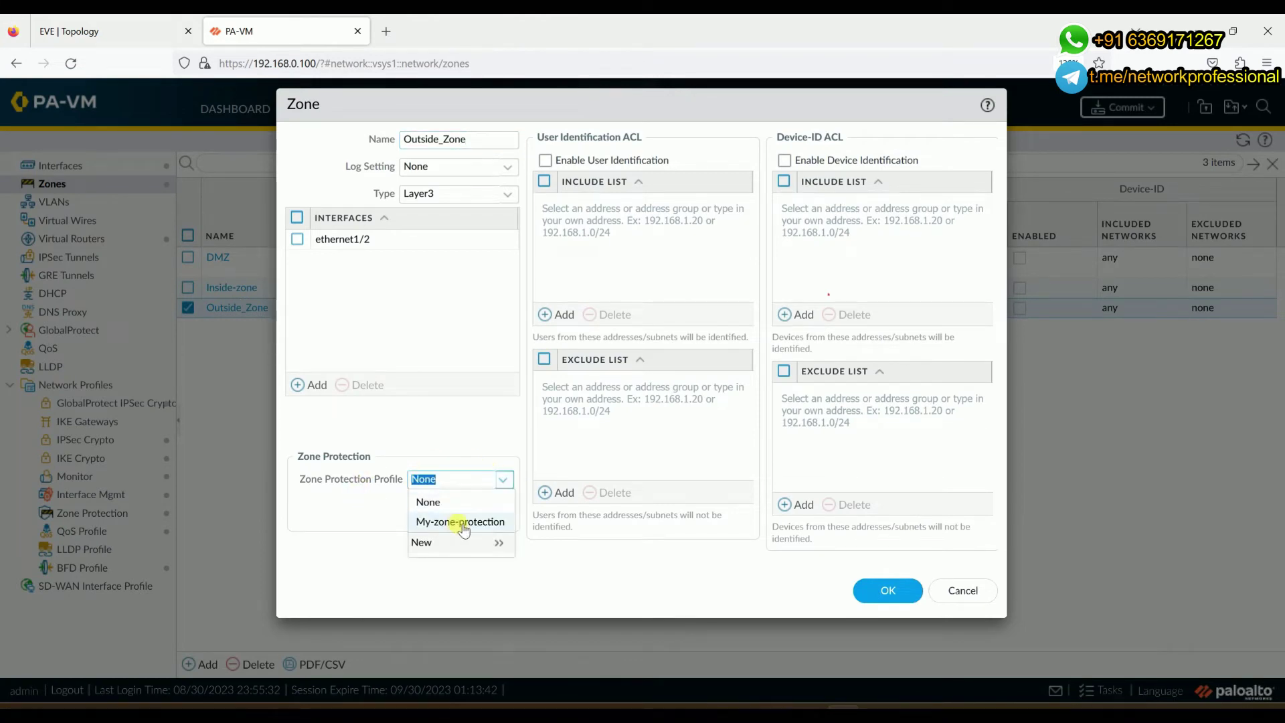
click(456, 521)
click(877, 589)
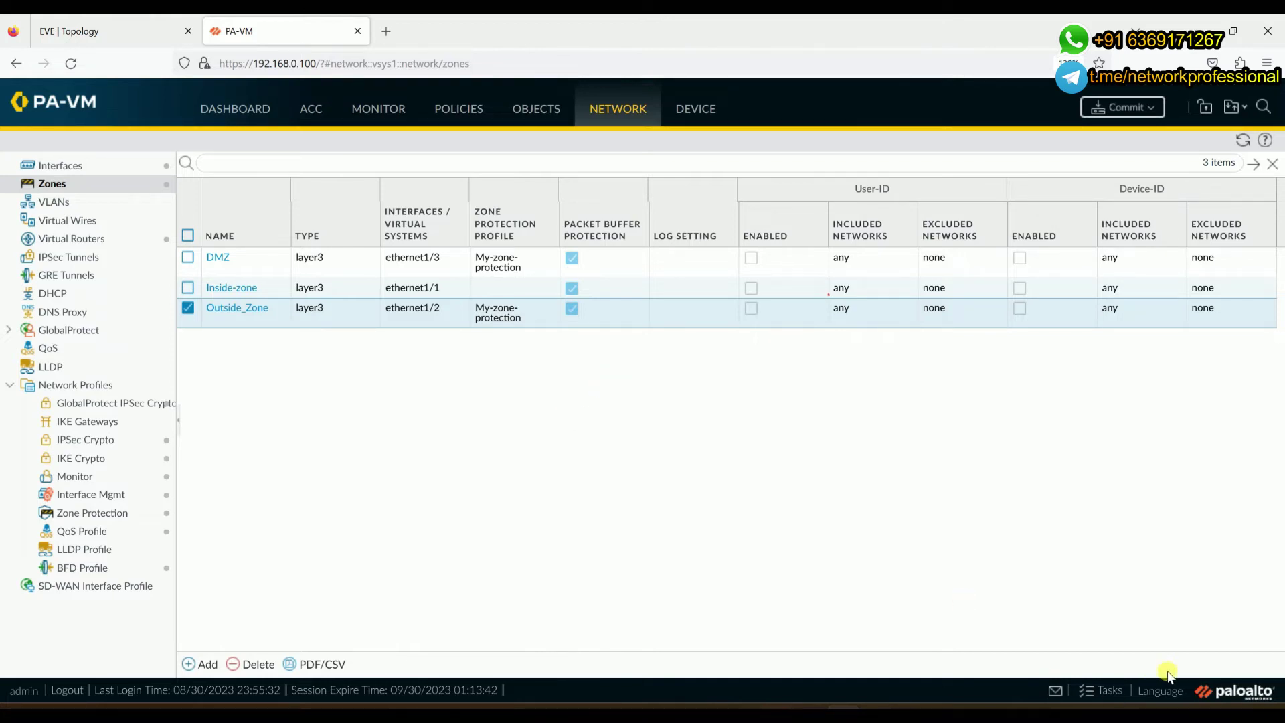
- Commit all policy-and-objects and device-and-network changes, moving the commit status window aside
click(1116, 109)
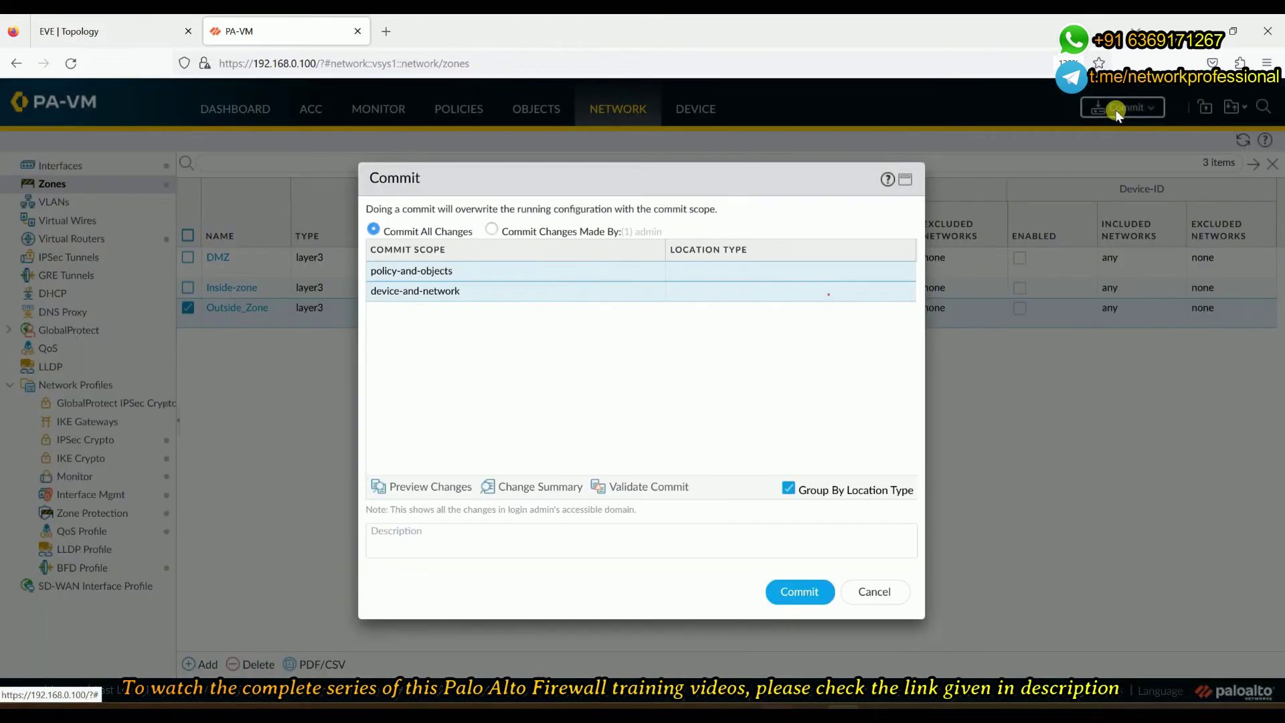
click(798, 596)
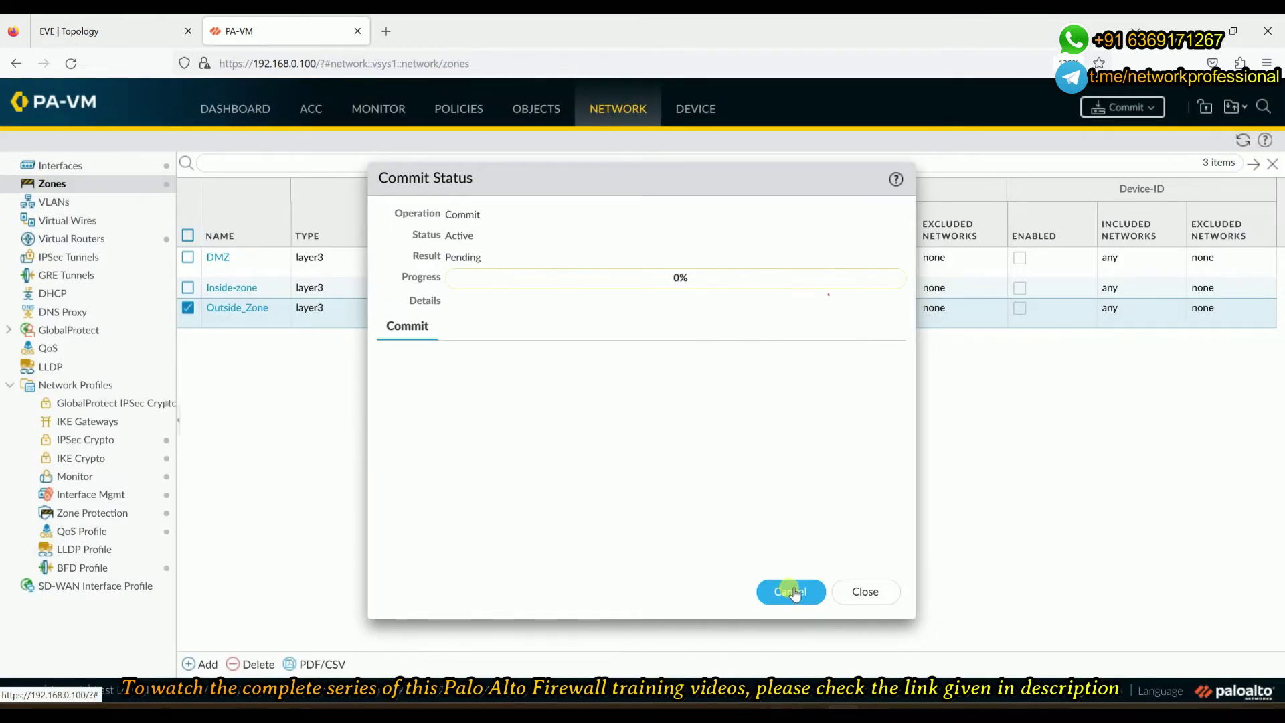
drag(702, 190, 546, 217)
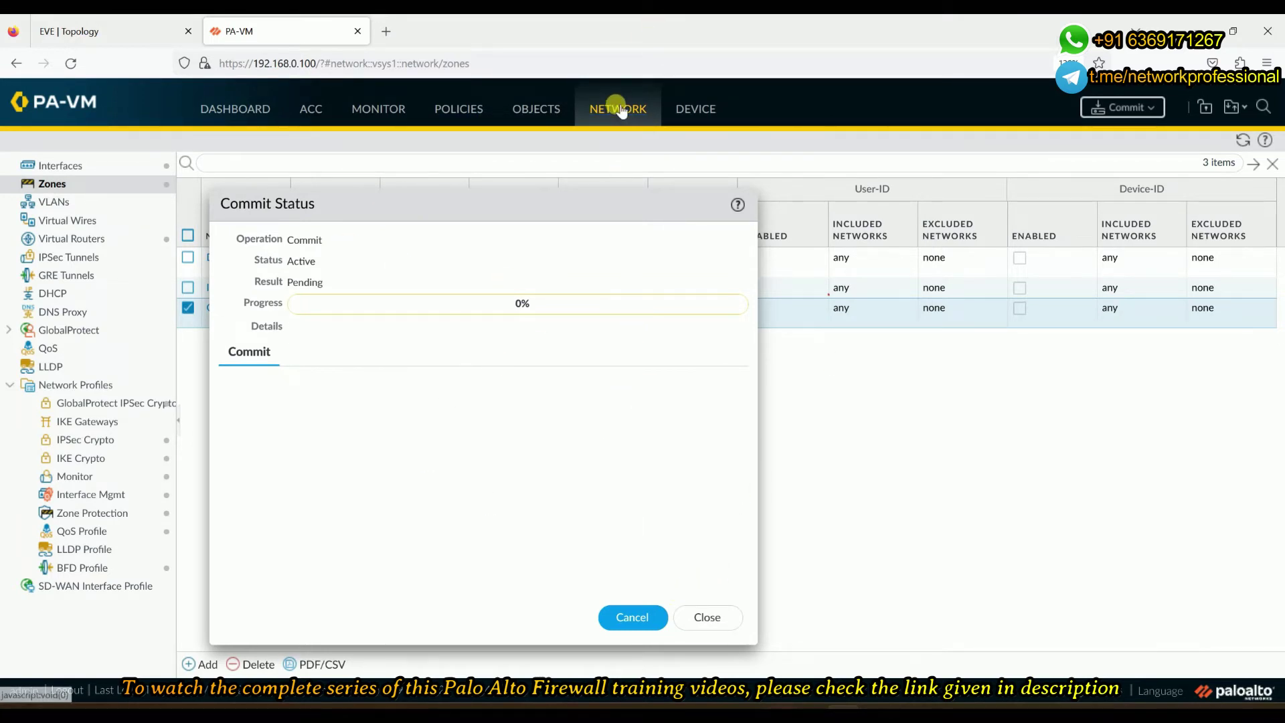
- Open the device's session settings to examine the Packet Buffer Protection values, and close the commit status window
click(694, 112)
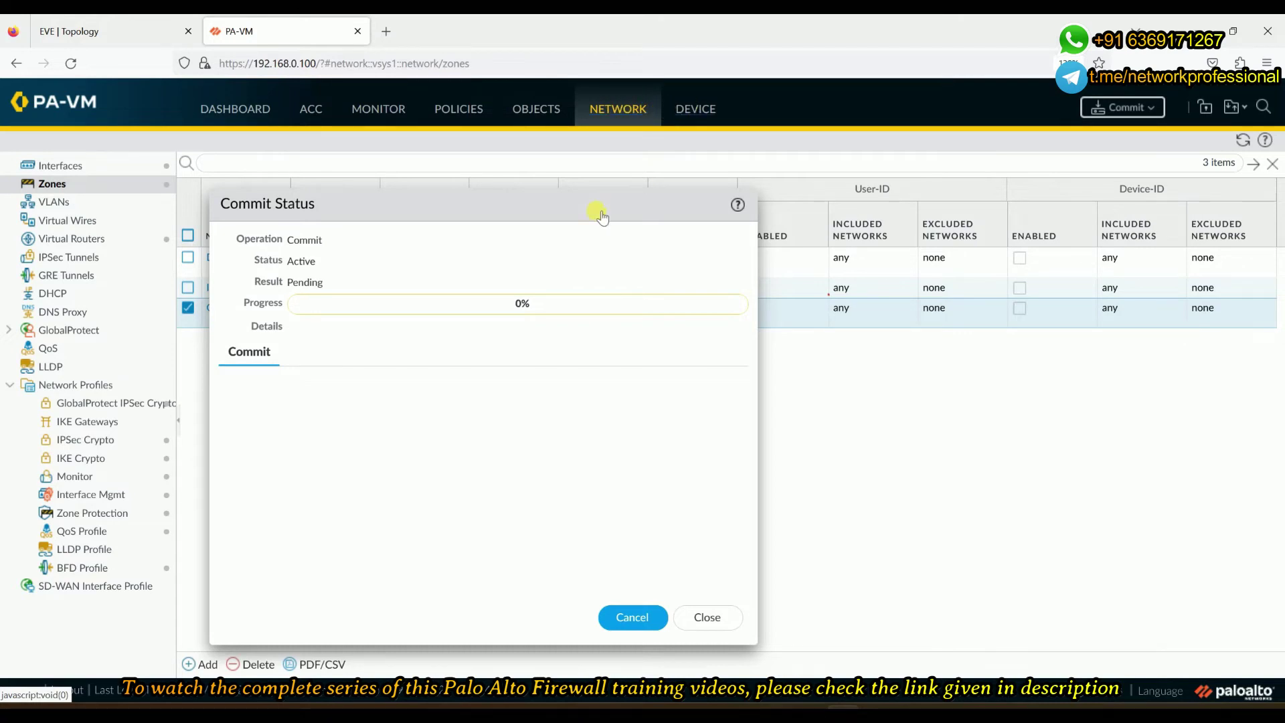
drag(582, 206, 1203, 182)
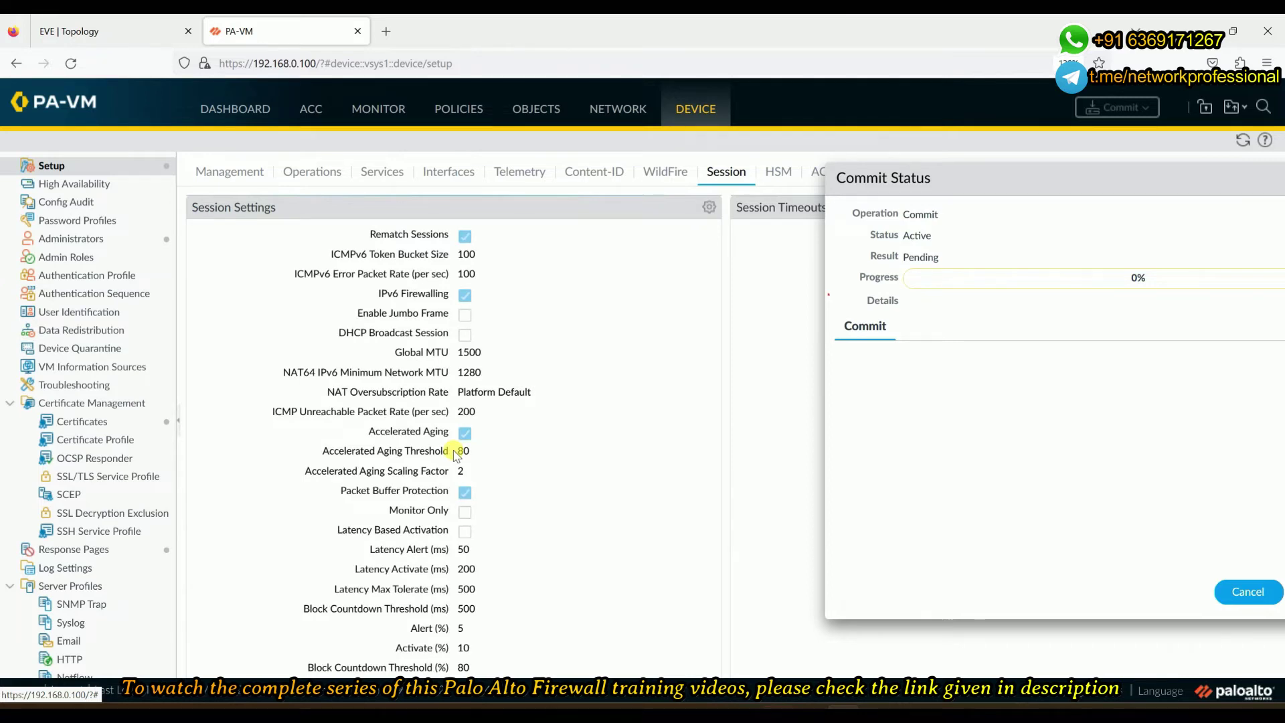
scroll(449, 482, down, 3)
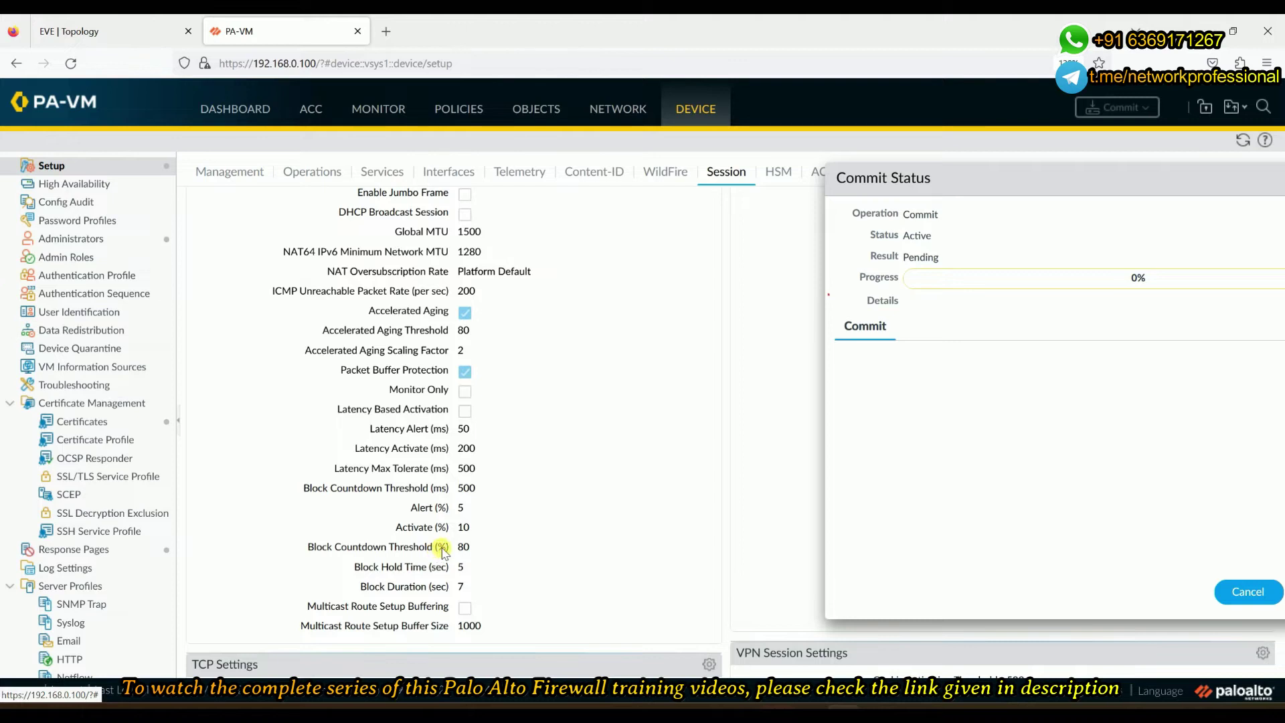
drag(1108, 166, 838, 167)
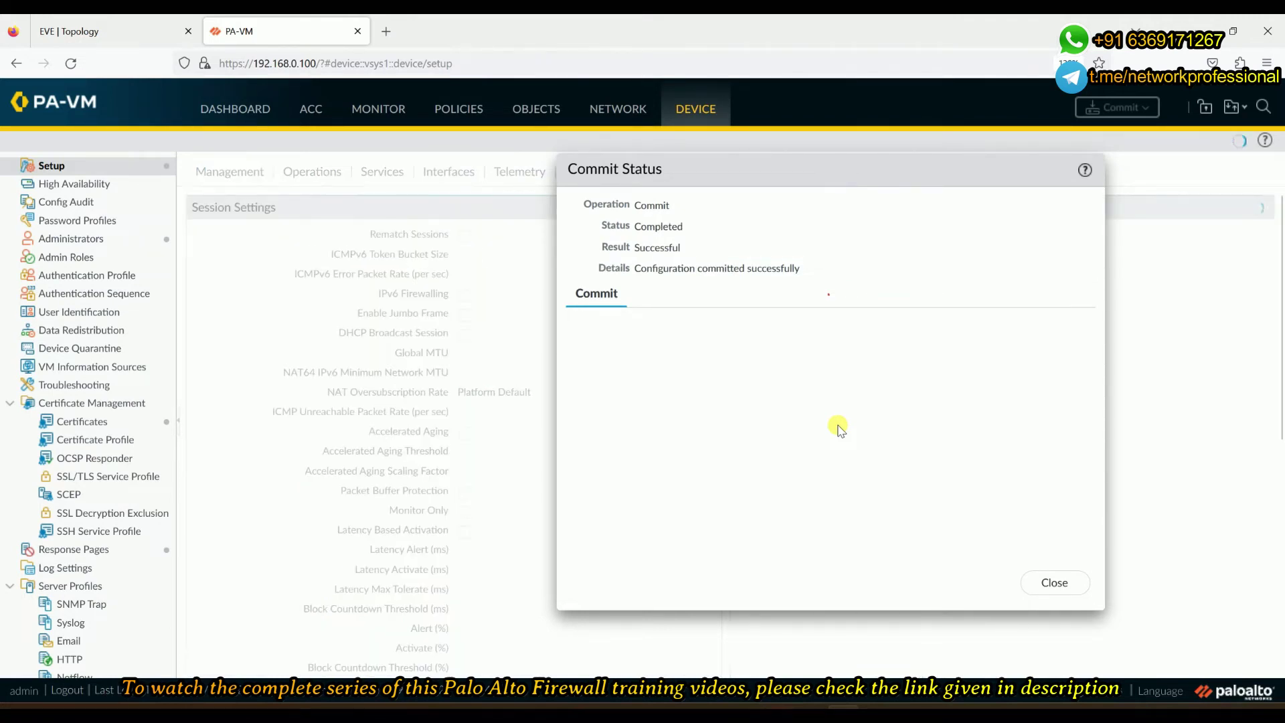
click(1079, 588)
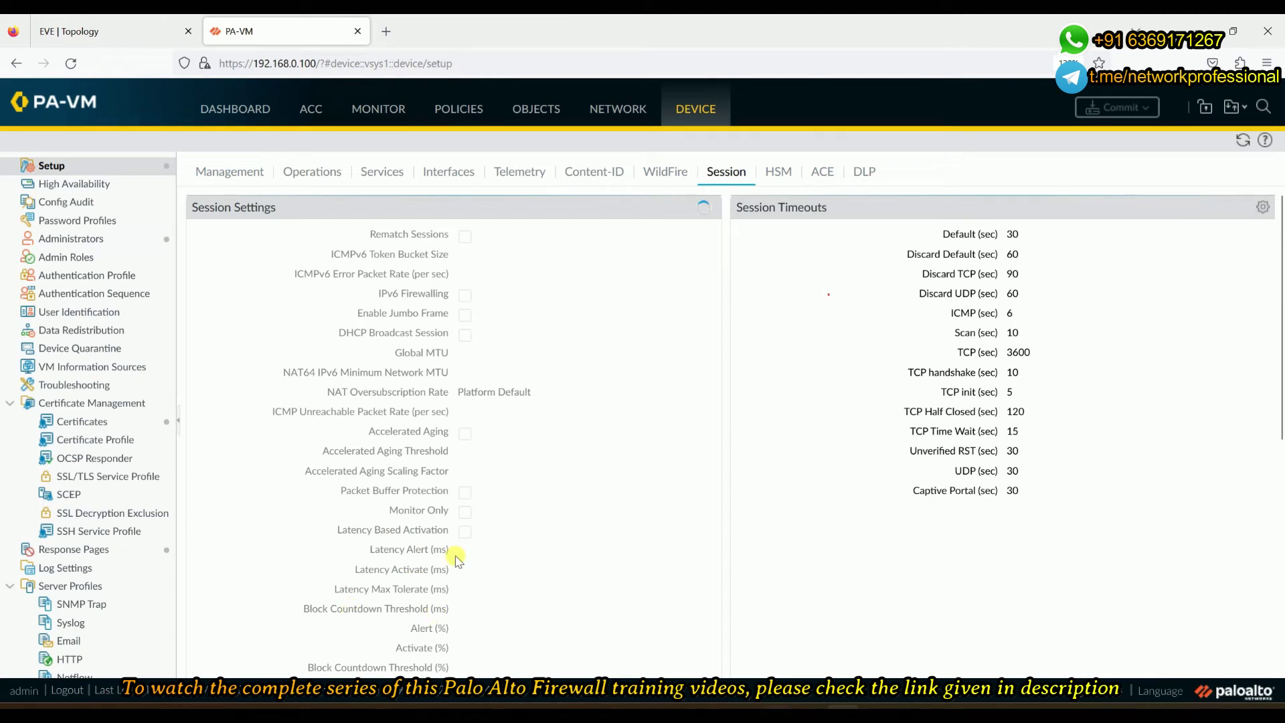
- Set Packet Buffer Protection in the session settings to Alert 50%, Activate 80%, Block Hold Time 10 sec and Block Duration 3600 sec
scroll(457, 559, down, 3)
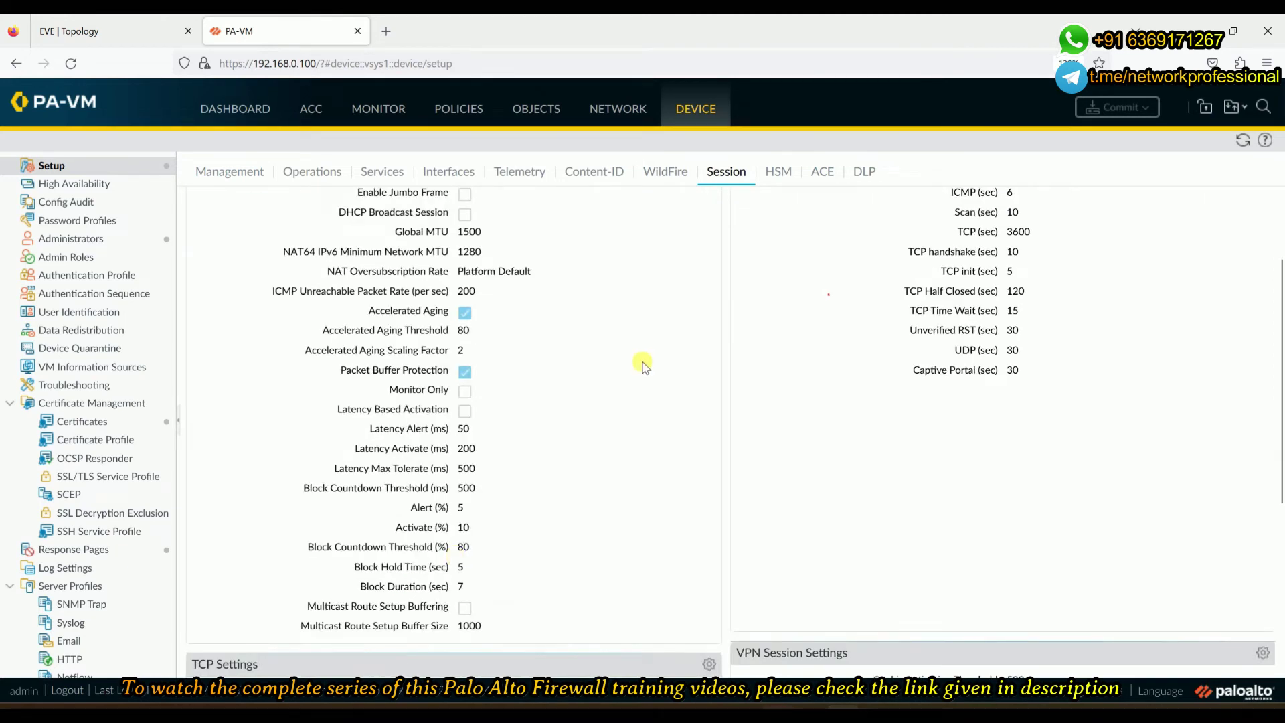
scroll(670, 314, up, 3)
click(708, 209)
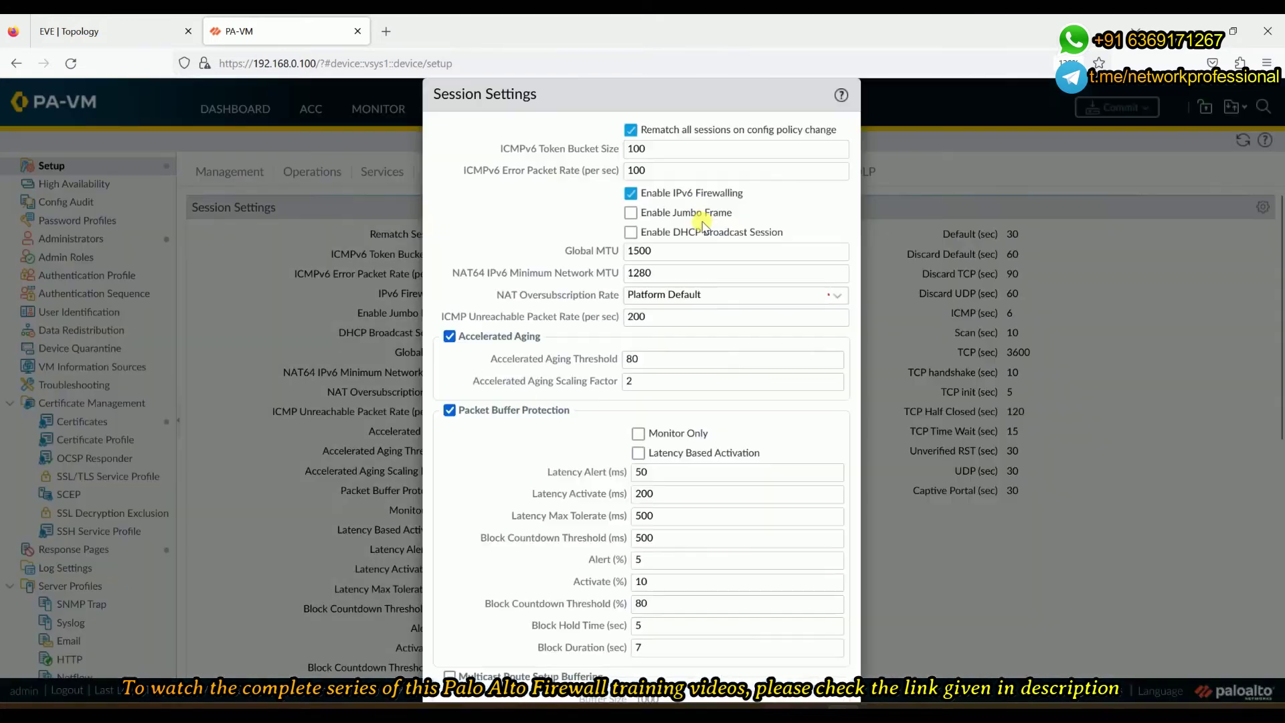
double_click(641, 448)
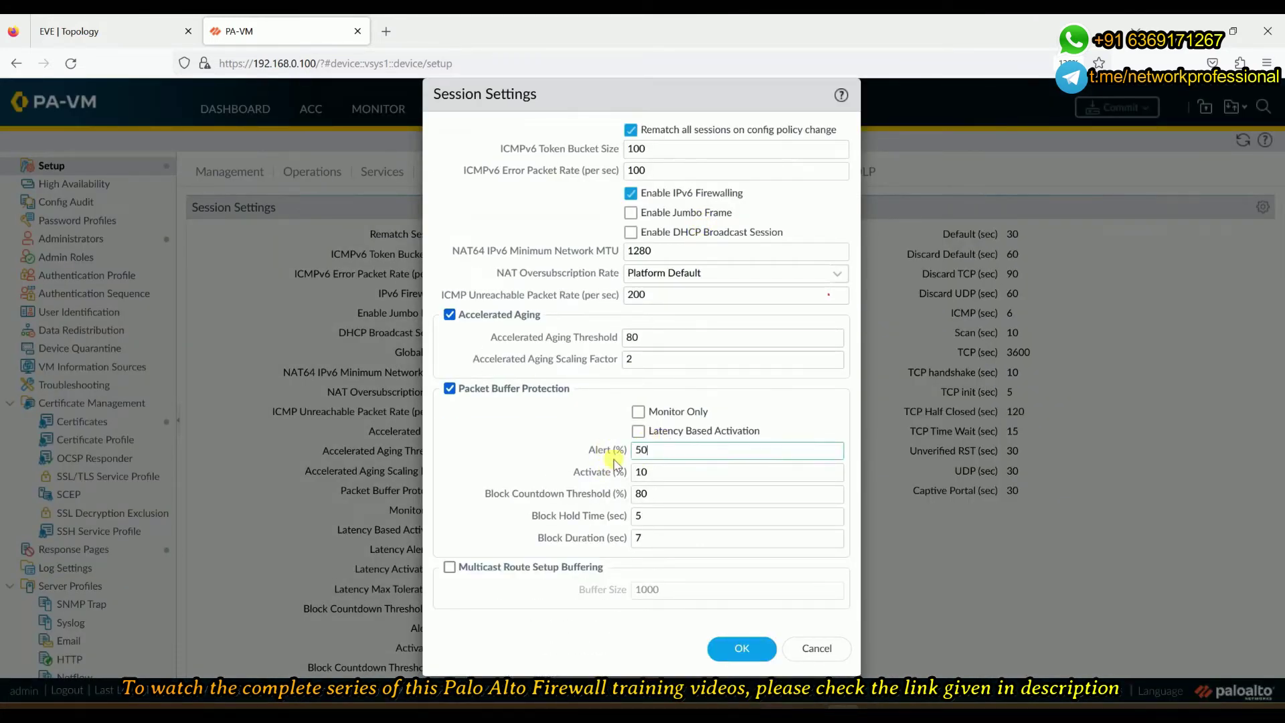
key(Tab)
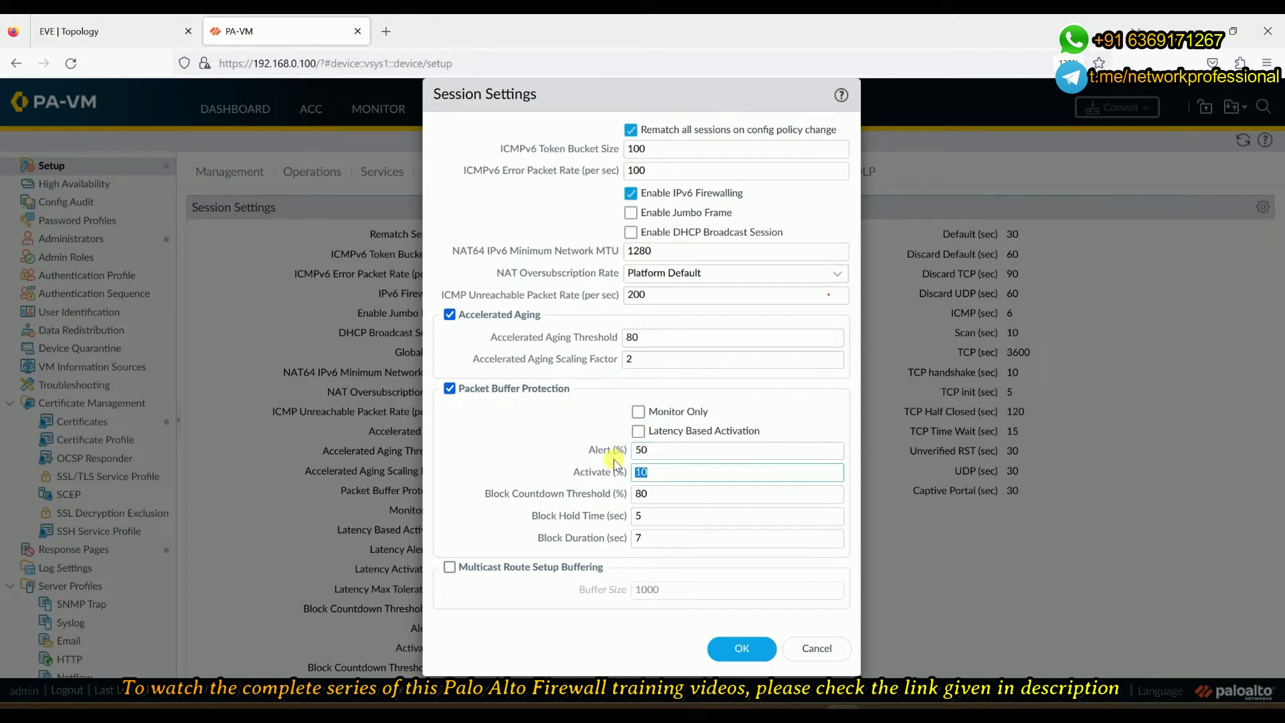
text(8)
key(Tab)
key(Tab)
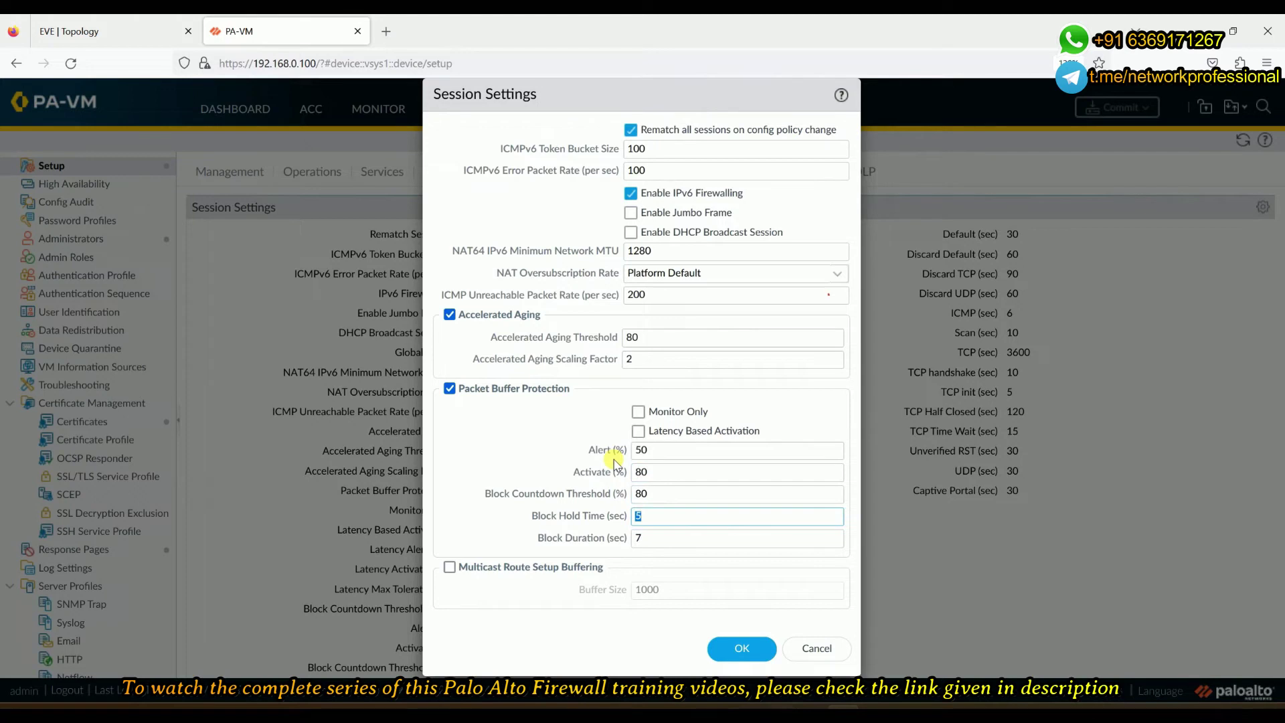
key(Tab)
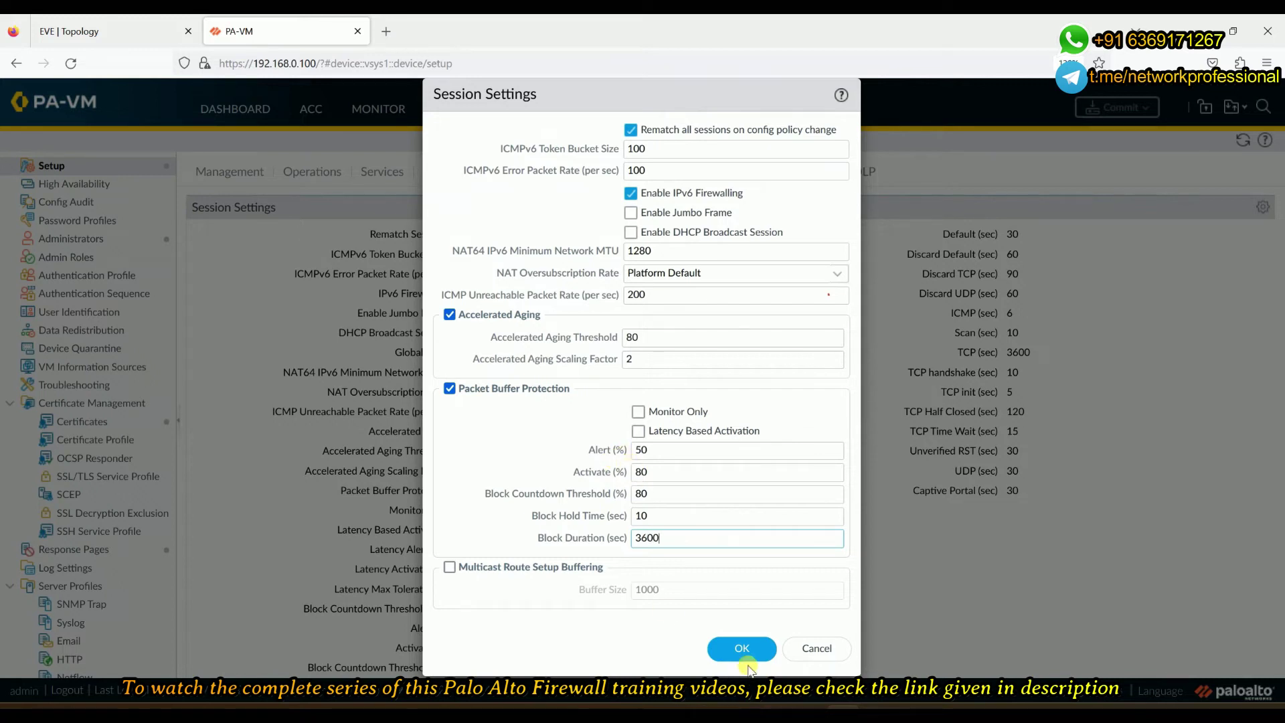
click(754, 643)
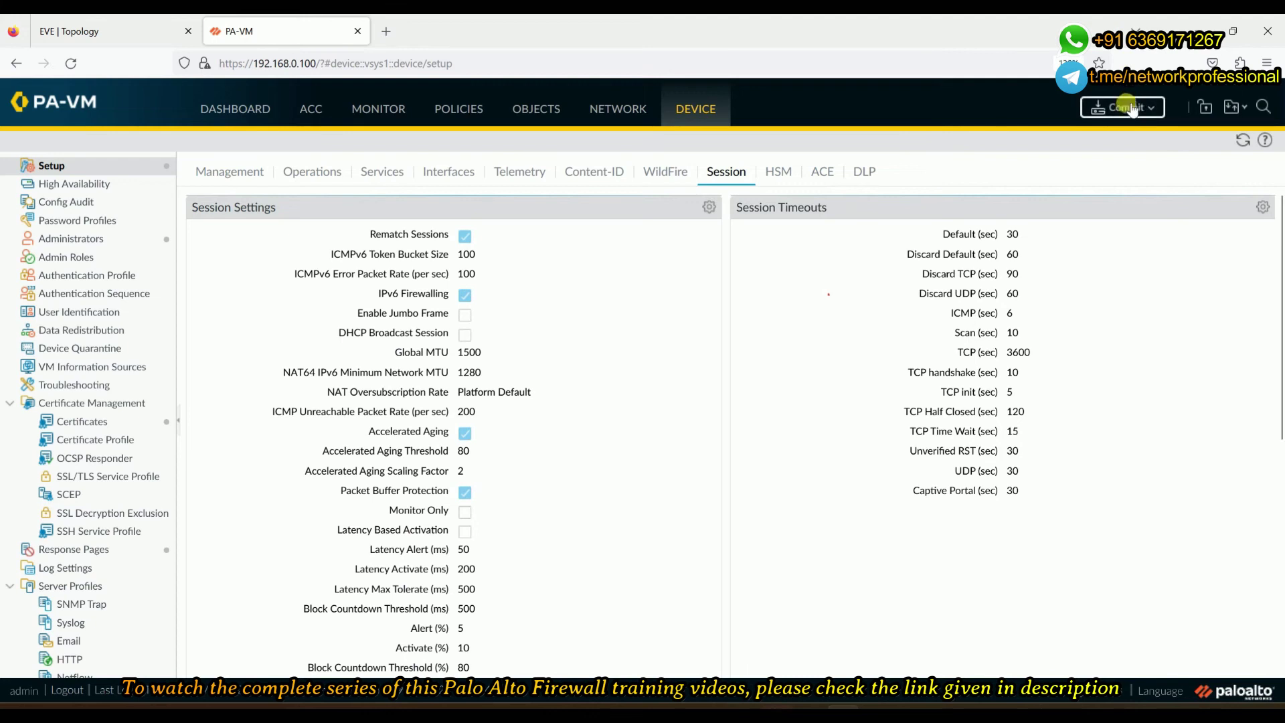
- Commit all device-and-network changes, viewing the EVE topology while waiting, and close the commit status window
click(1128, 109)
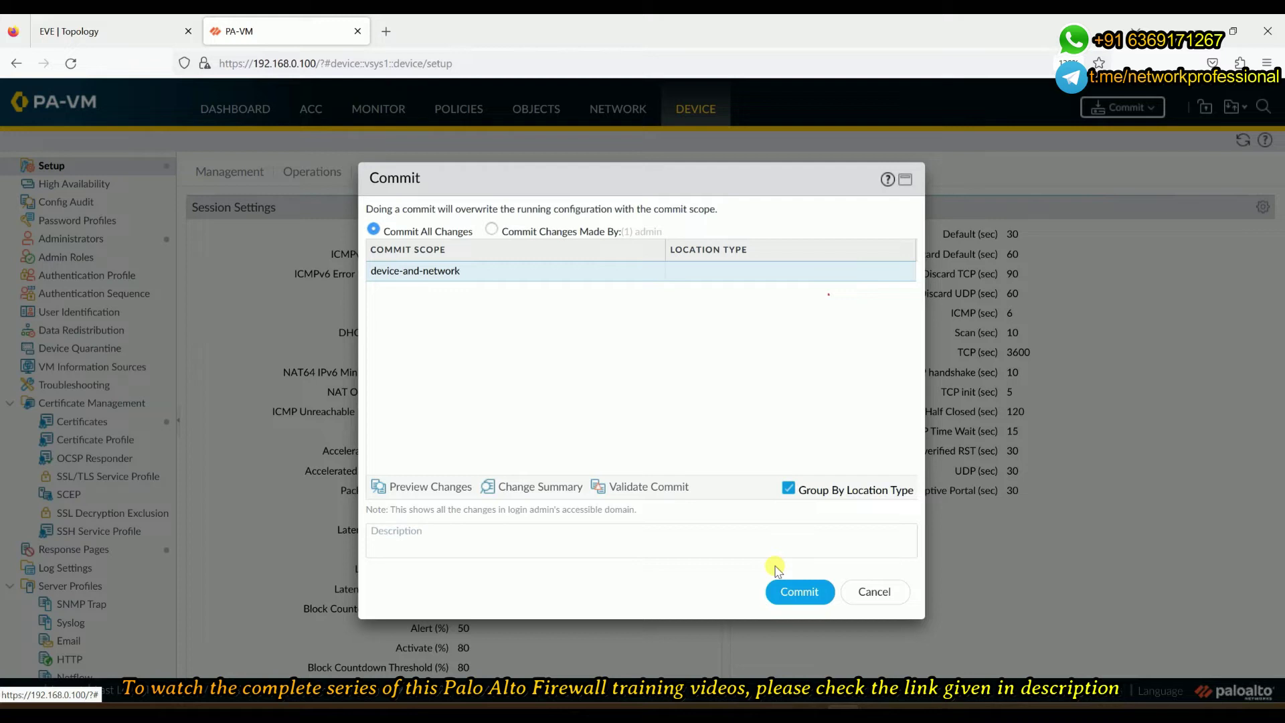
click(796, 594)
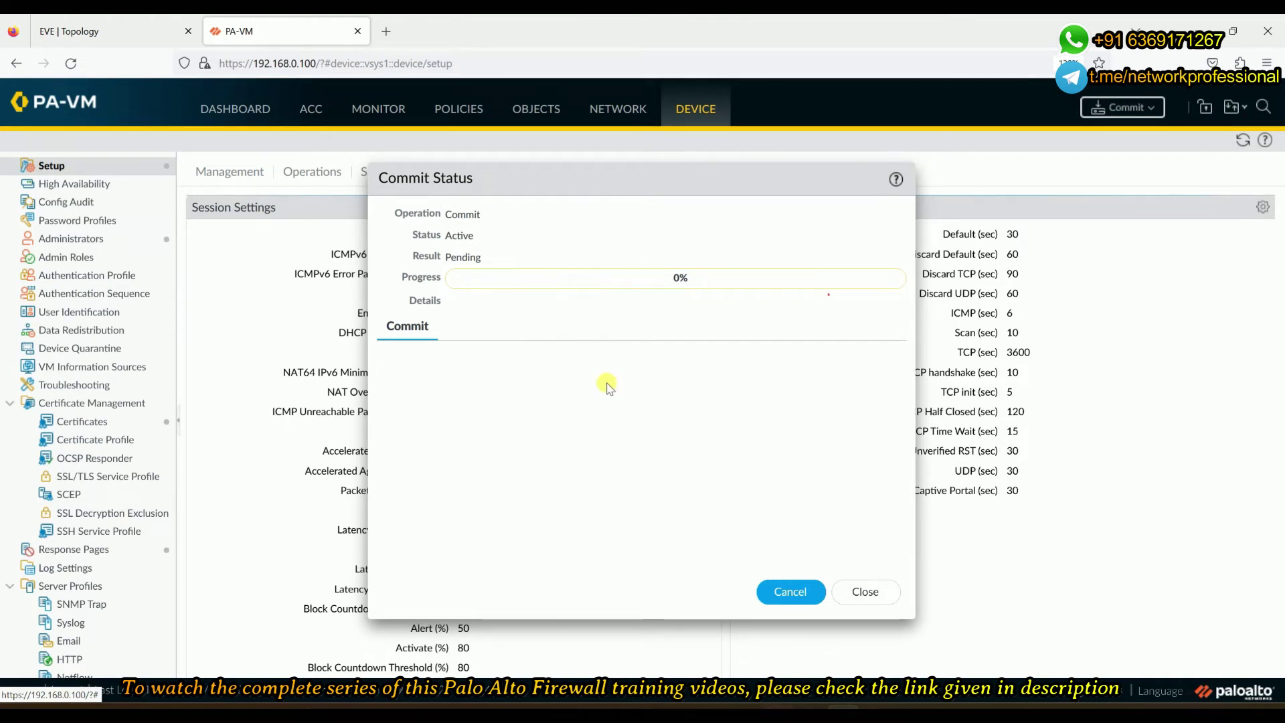
click(156, 32)
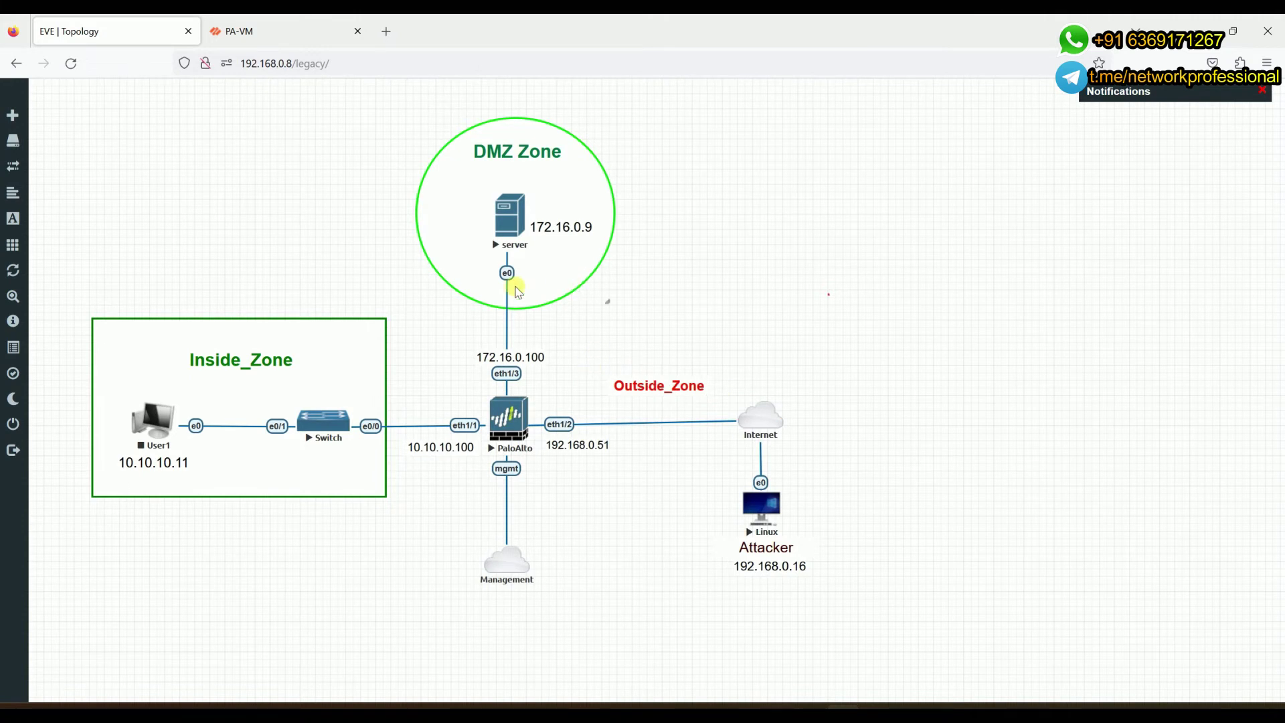
click(257, 34)
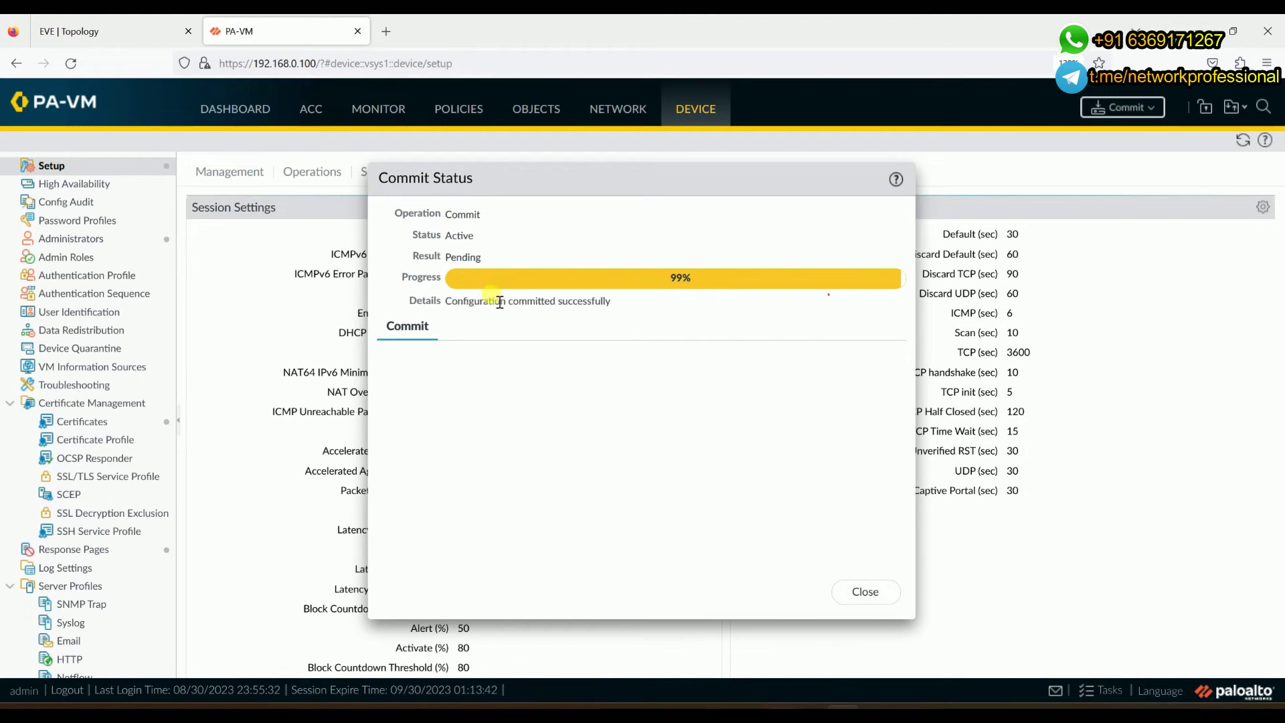
drag(609, 302, 443, 302)
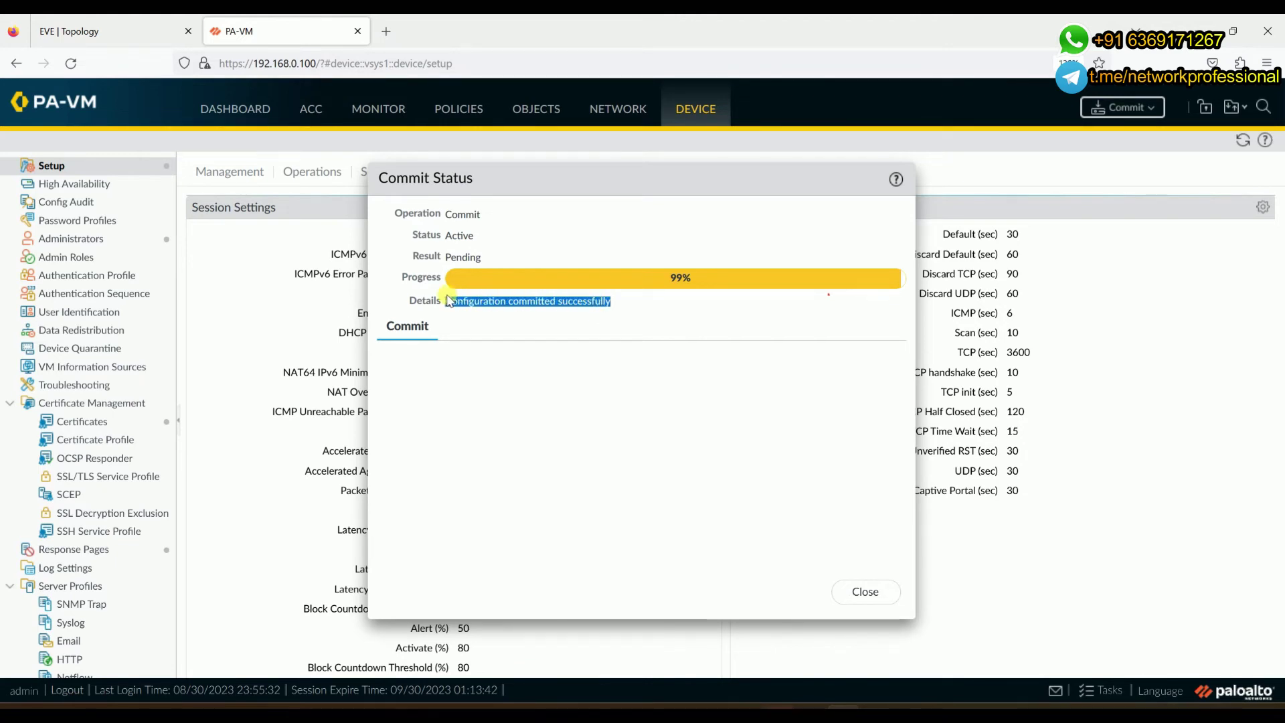
click(592, 387)
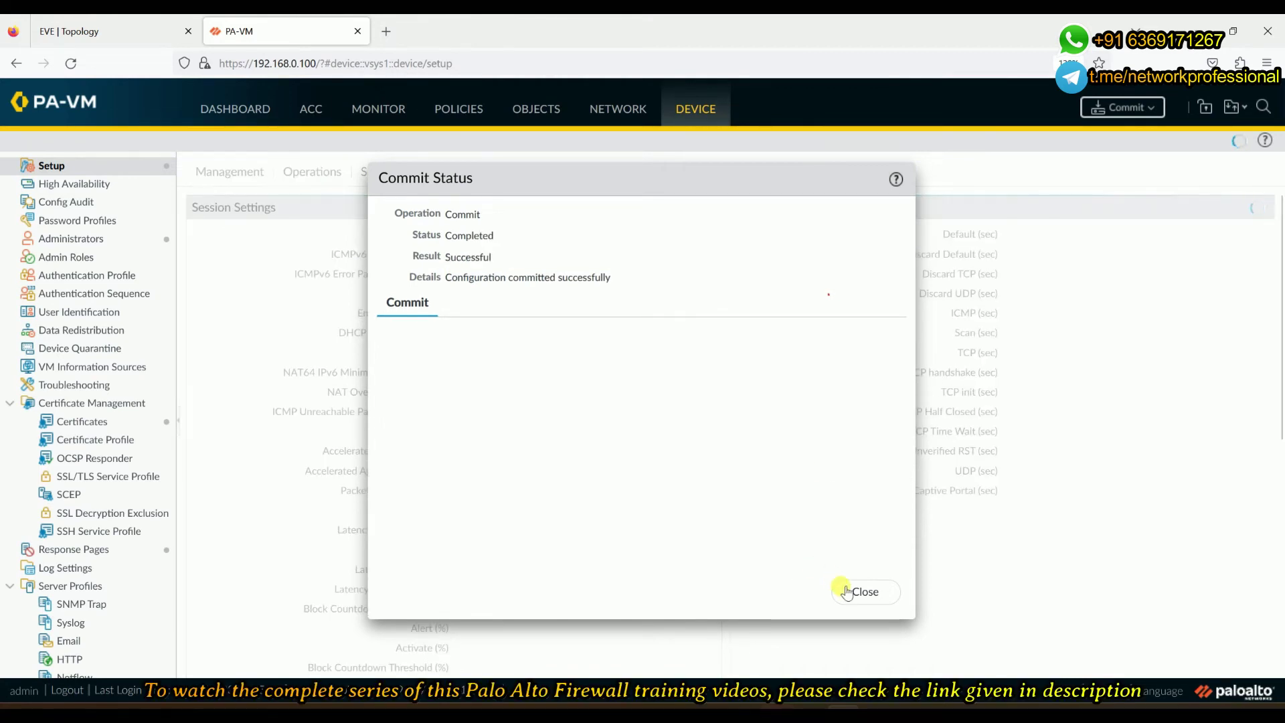
click(870, 593)
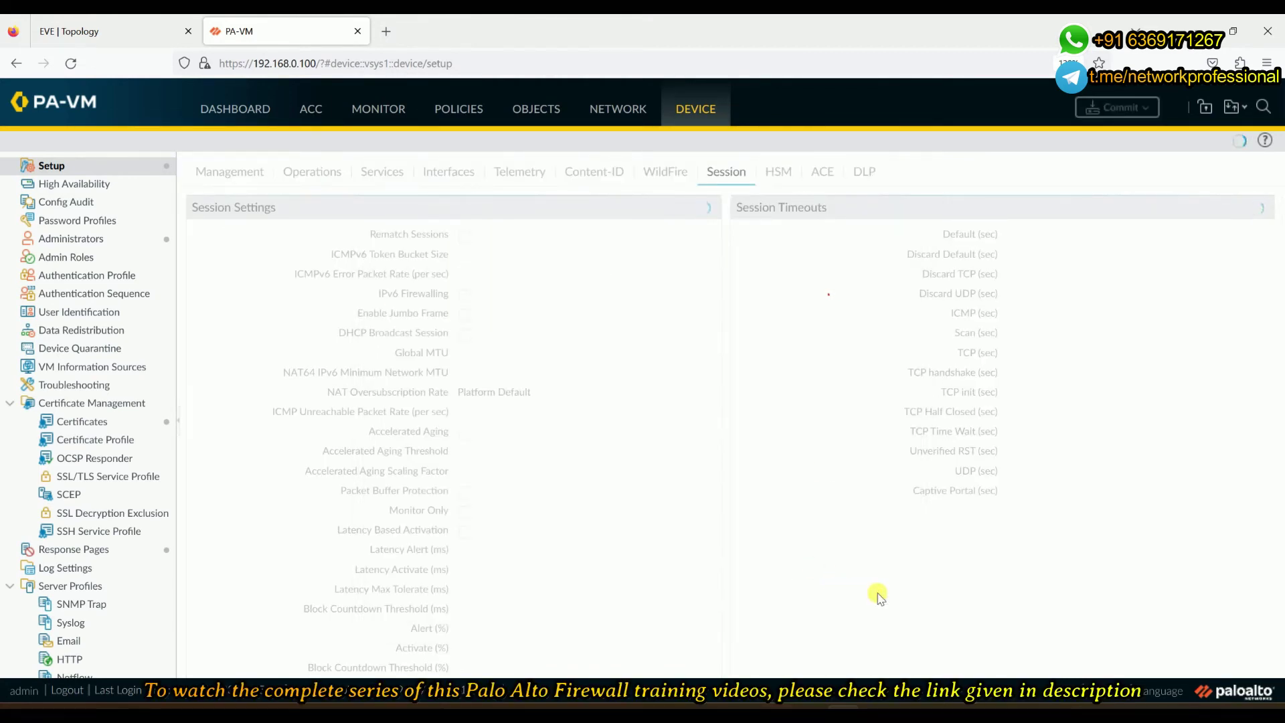
- Open the firewall's threat logs to examine the flood entries
click(390, 118)
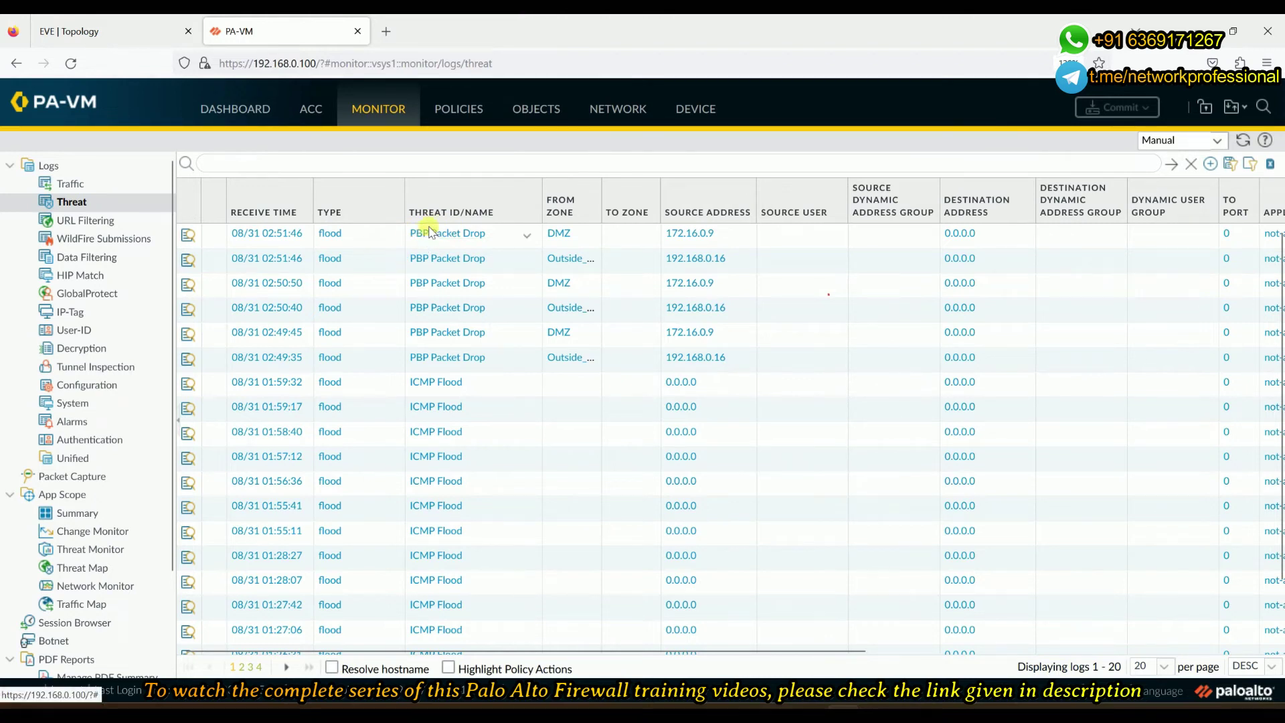
- Refresh the threat logs, then switch to the Kali desktop and launch nmap from its applications
click(1244, 141)
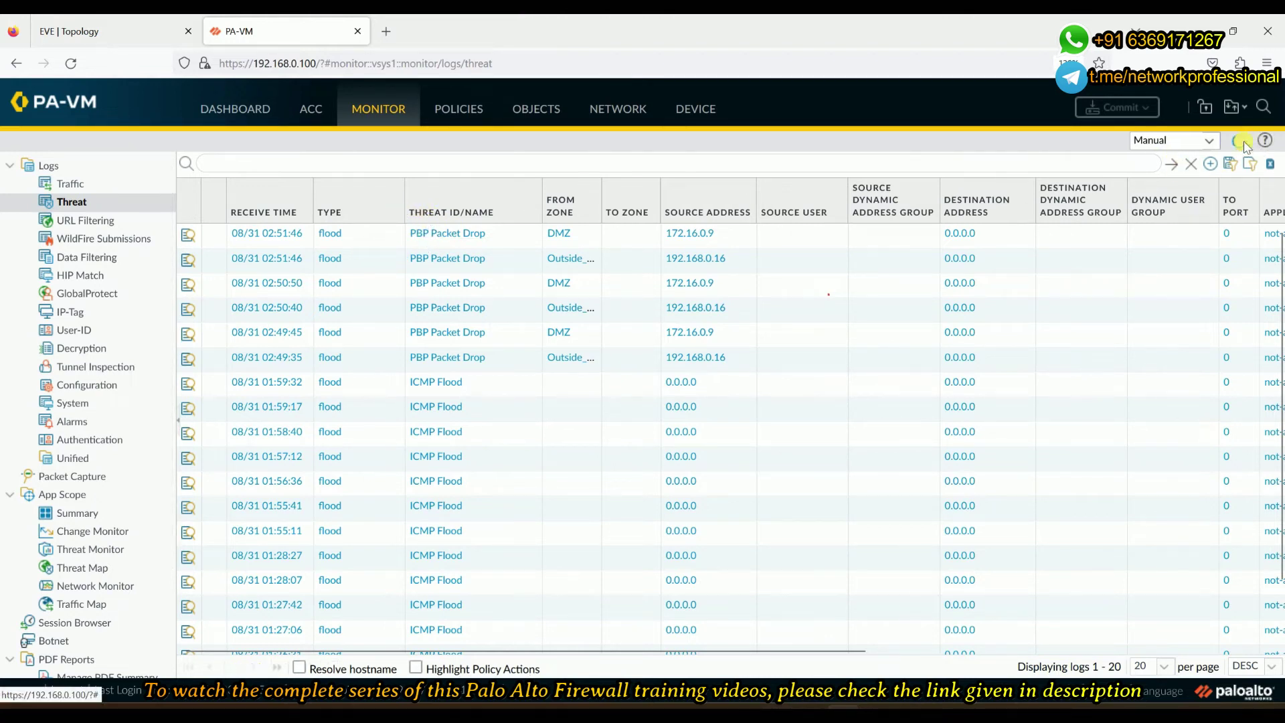
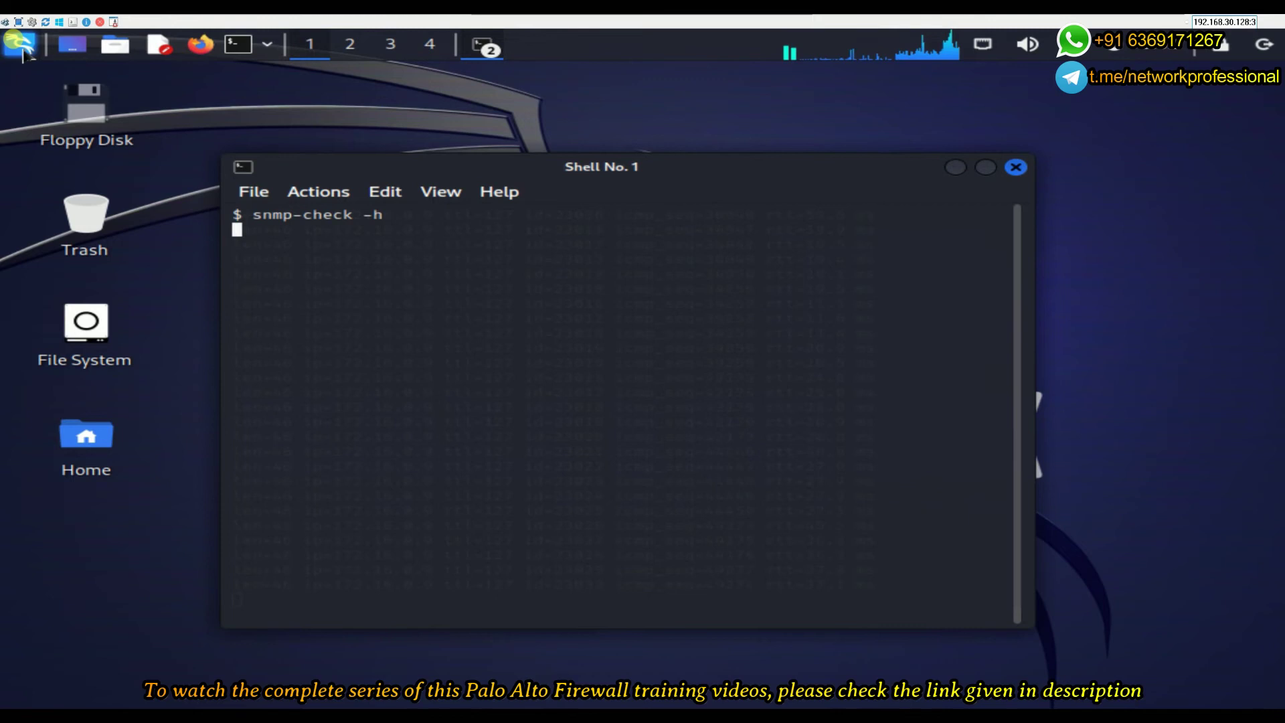
click(22, 48)
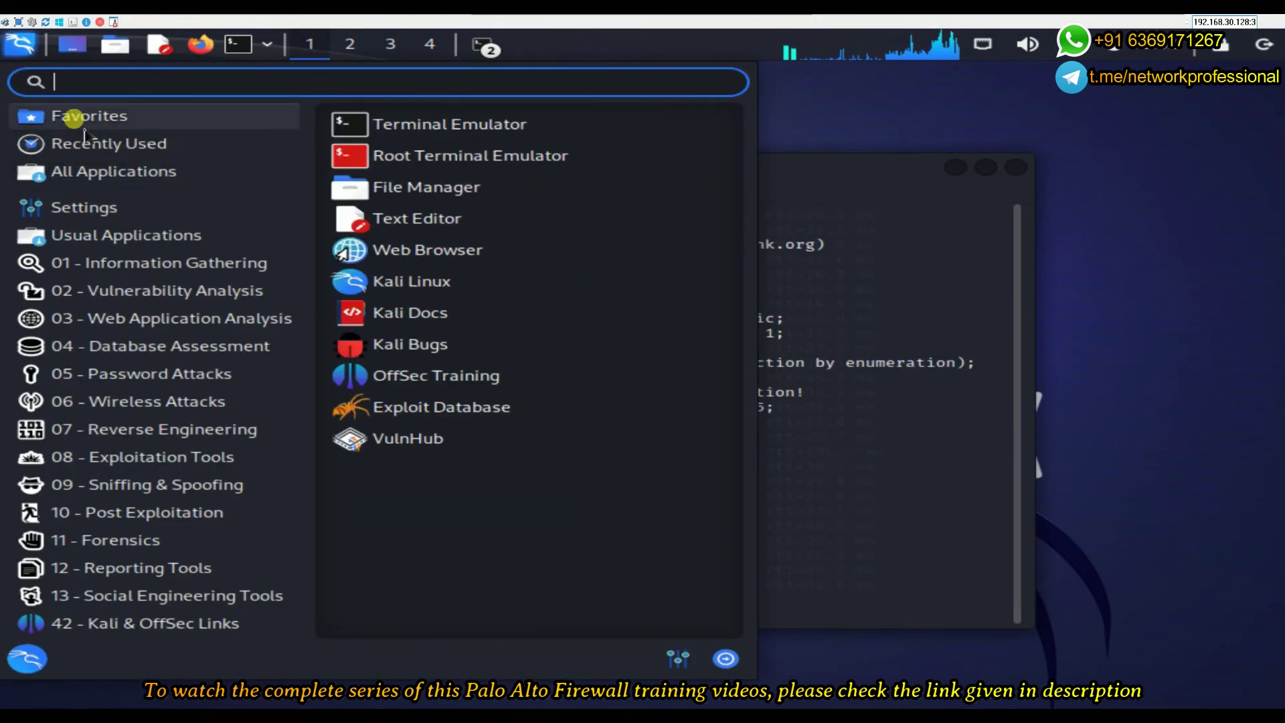
text(nmap)
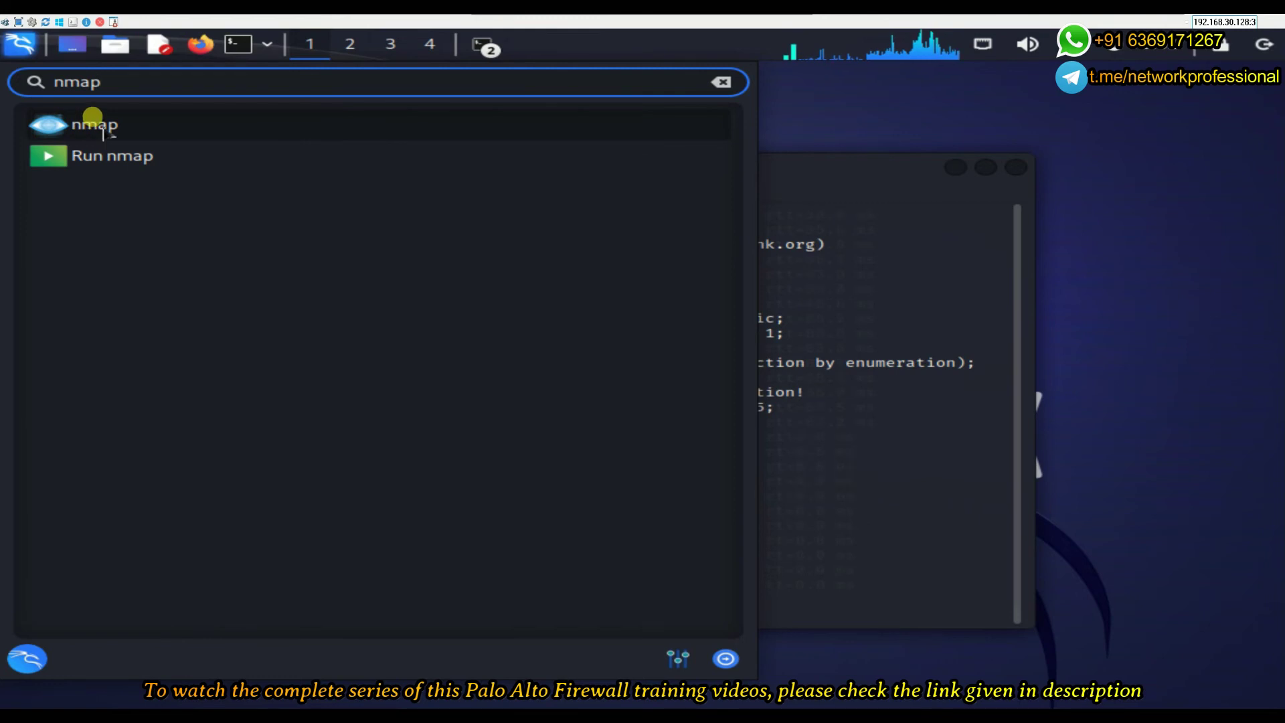
click(100, 132)
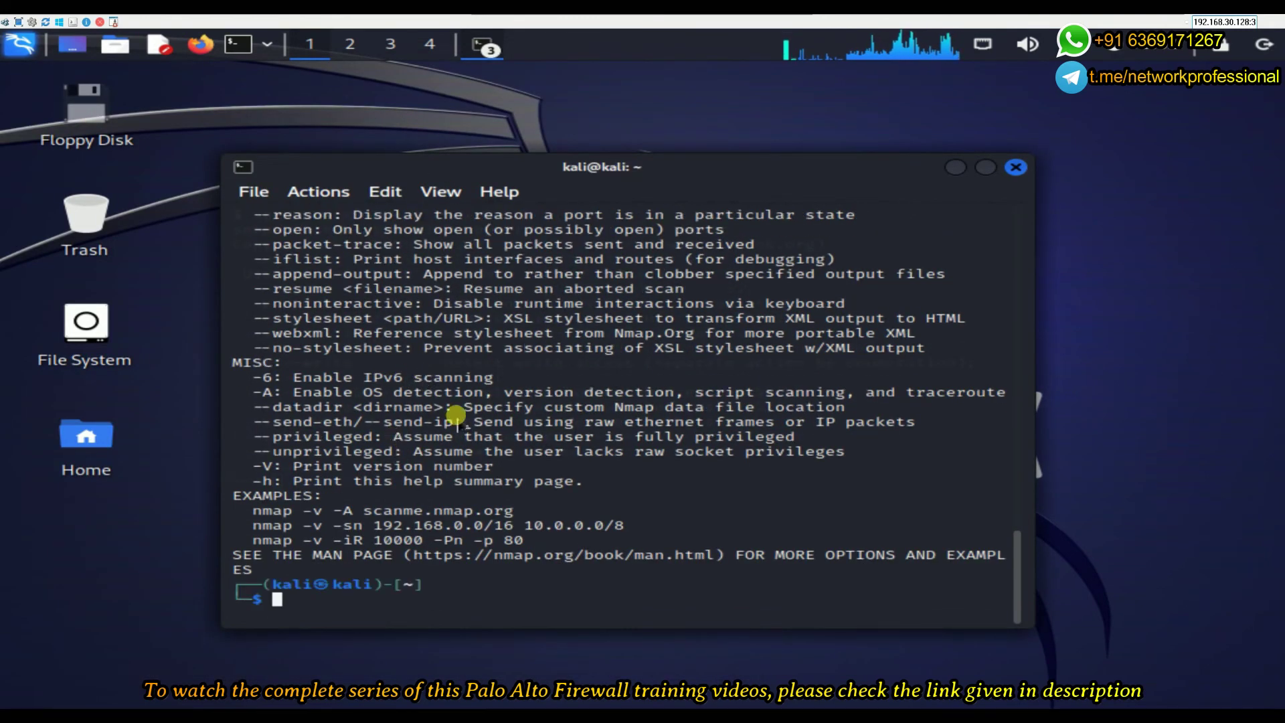
text(namp )
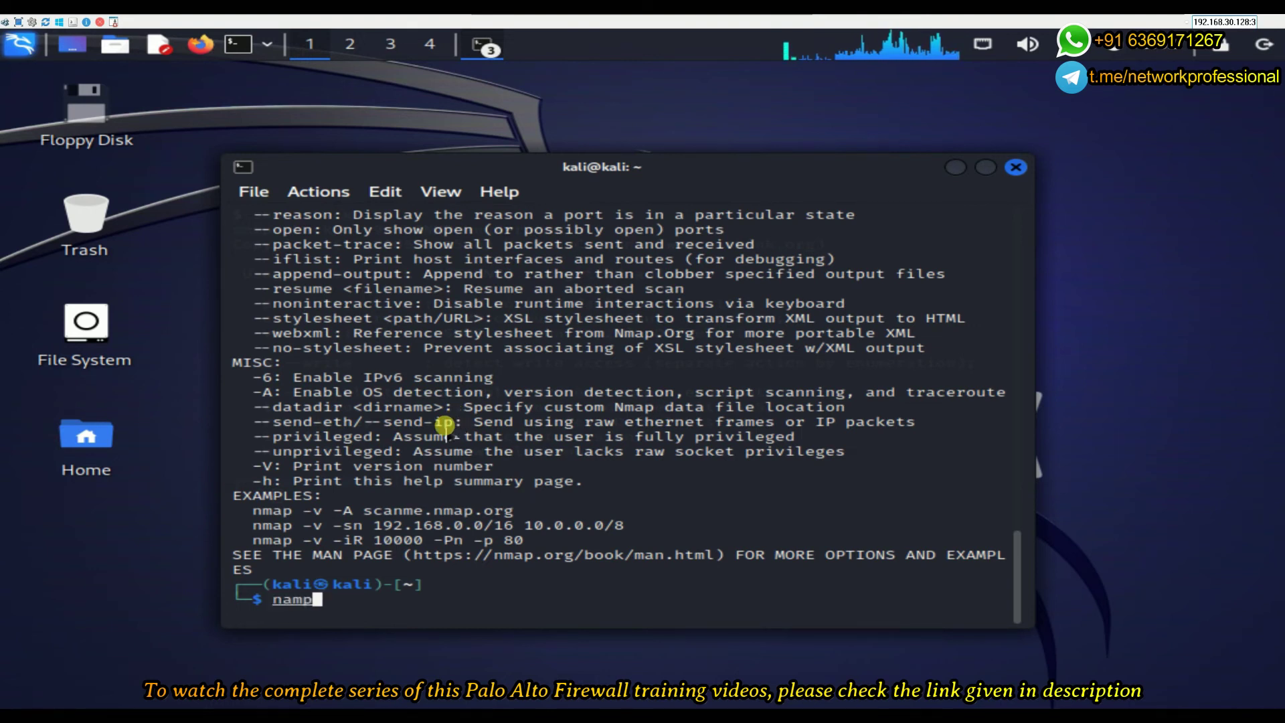
text(-)
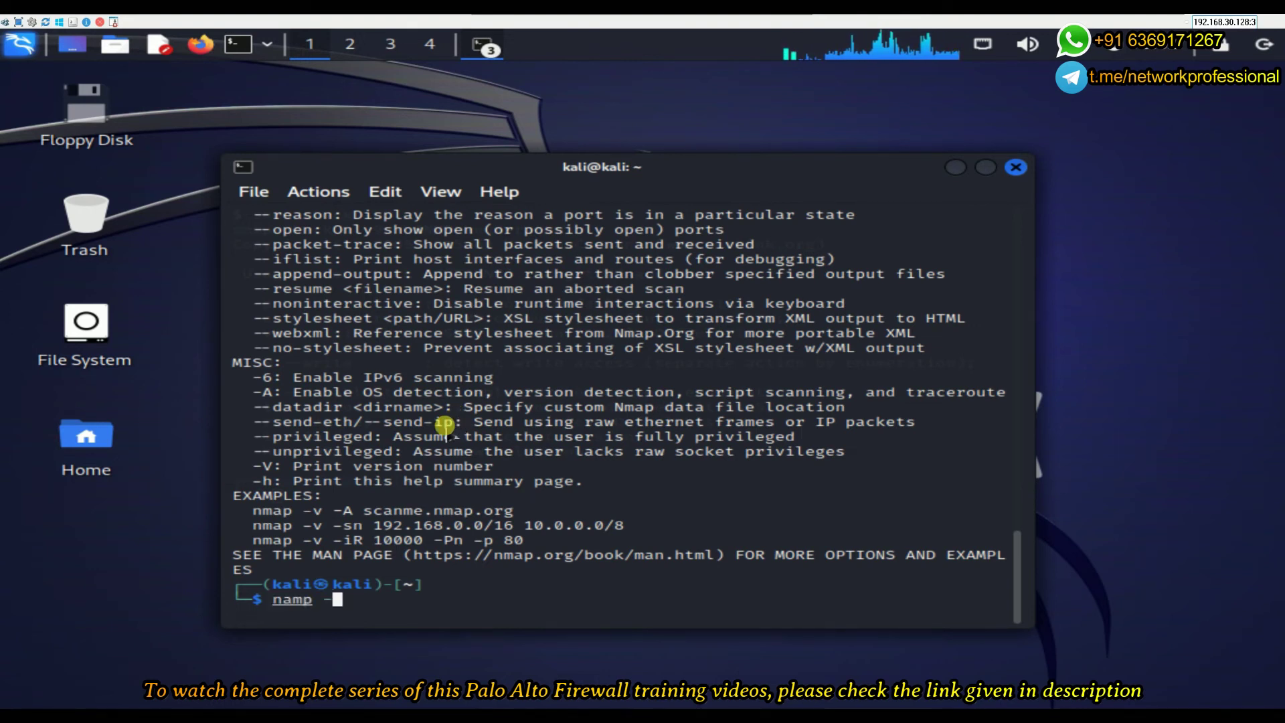
text(v -)
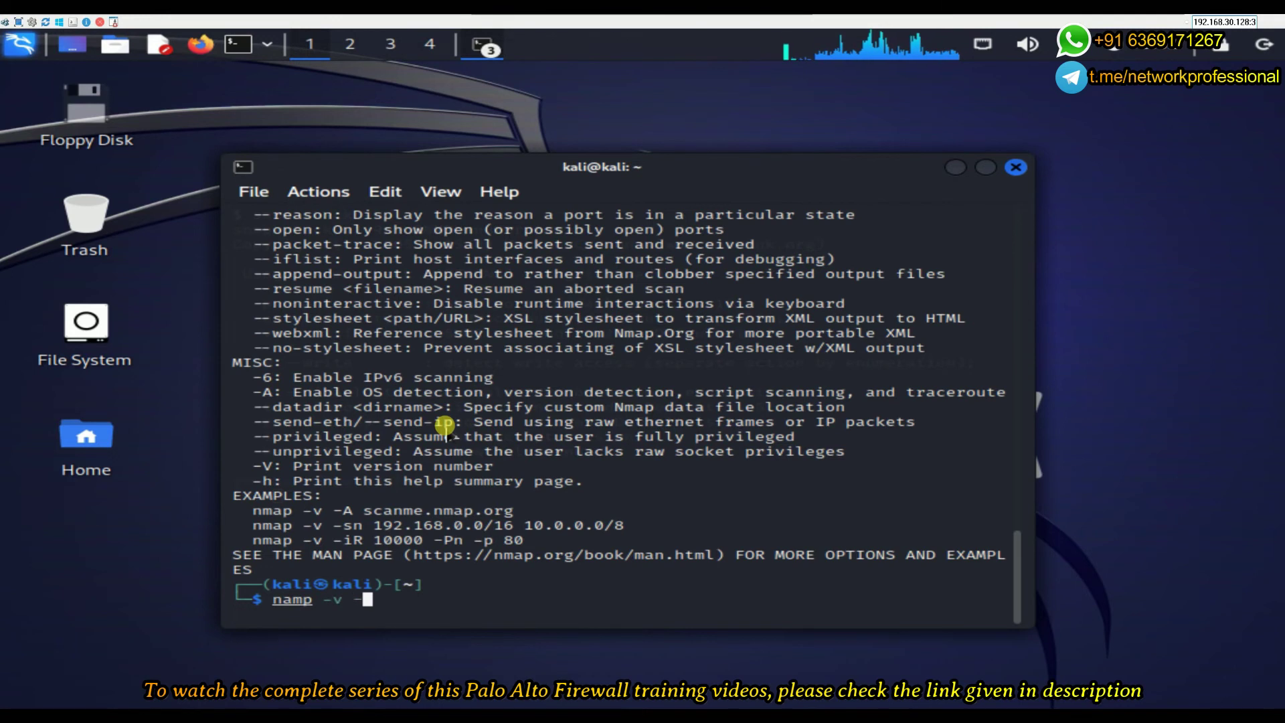
text(A)
key(BackSpace)
key(BackSpace)
key(BackSpace)
key(BackSpace)
key(BackSpace)
key(BackSpace)
key(BackSpace)
key(BackSpace)
key(BackSpace)
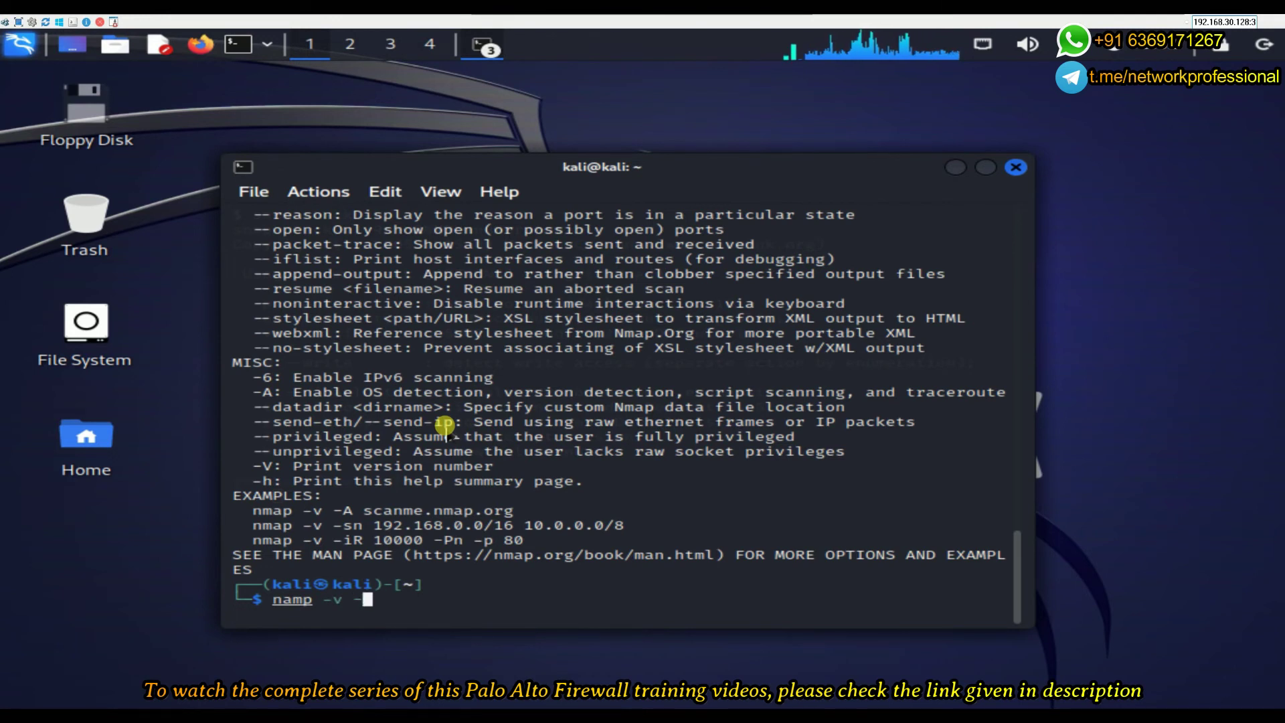
- Run a verbose nmap scan of the DMZ host with nmap -v -A 172.16.0.9
text(map)
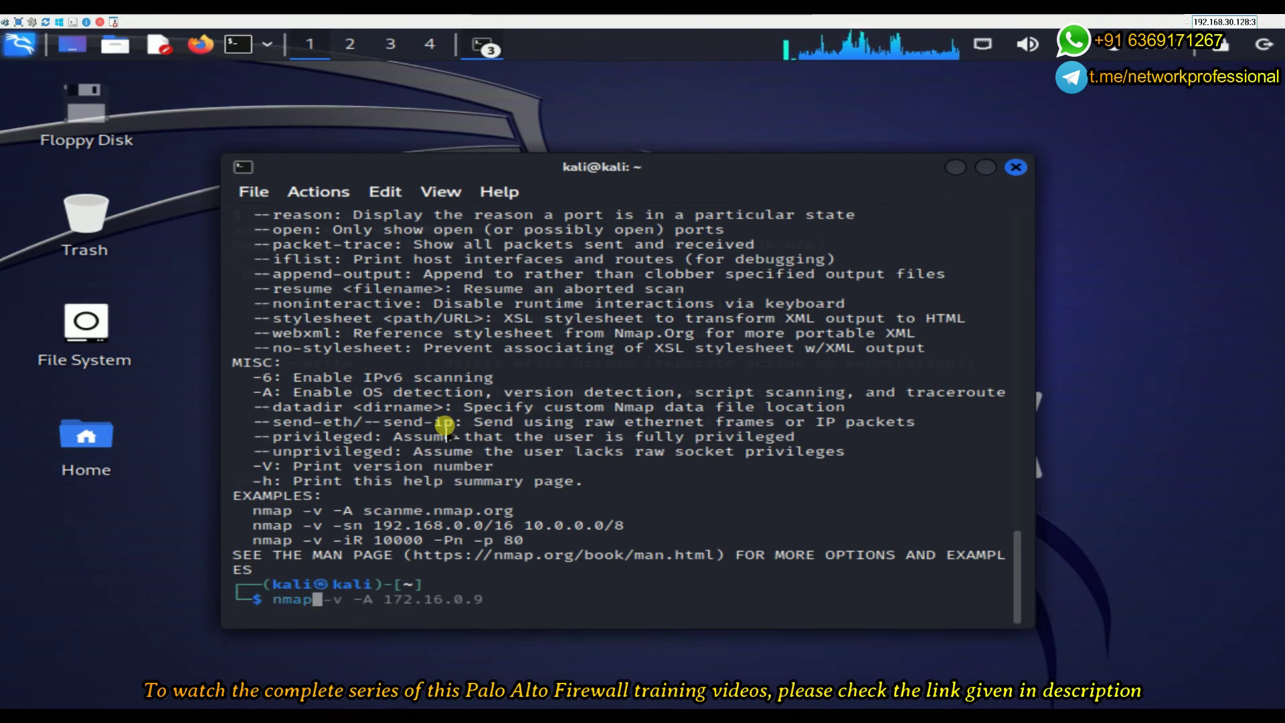
key(Right)
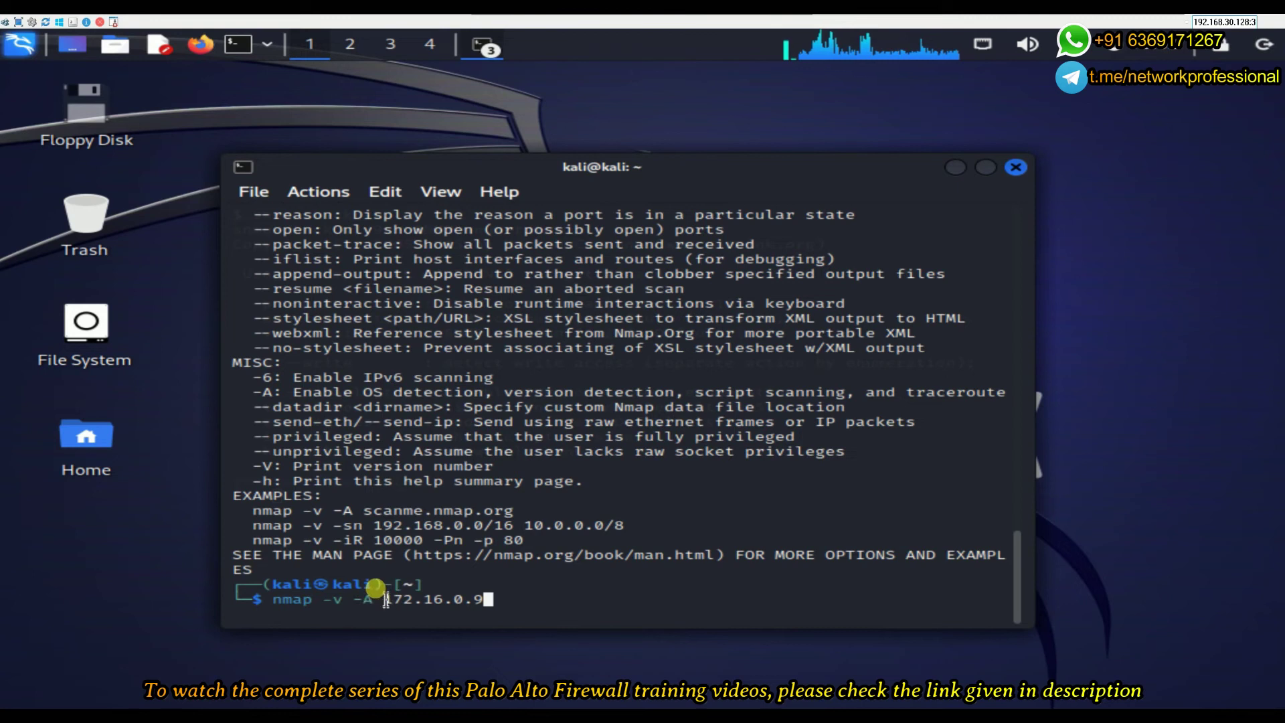
drag(387, 599, 486, 597)
click(529, 599)
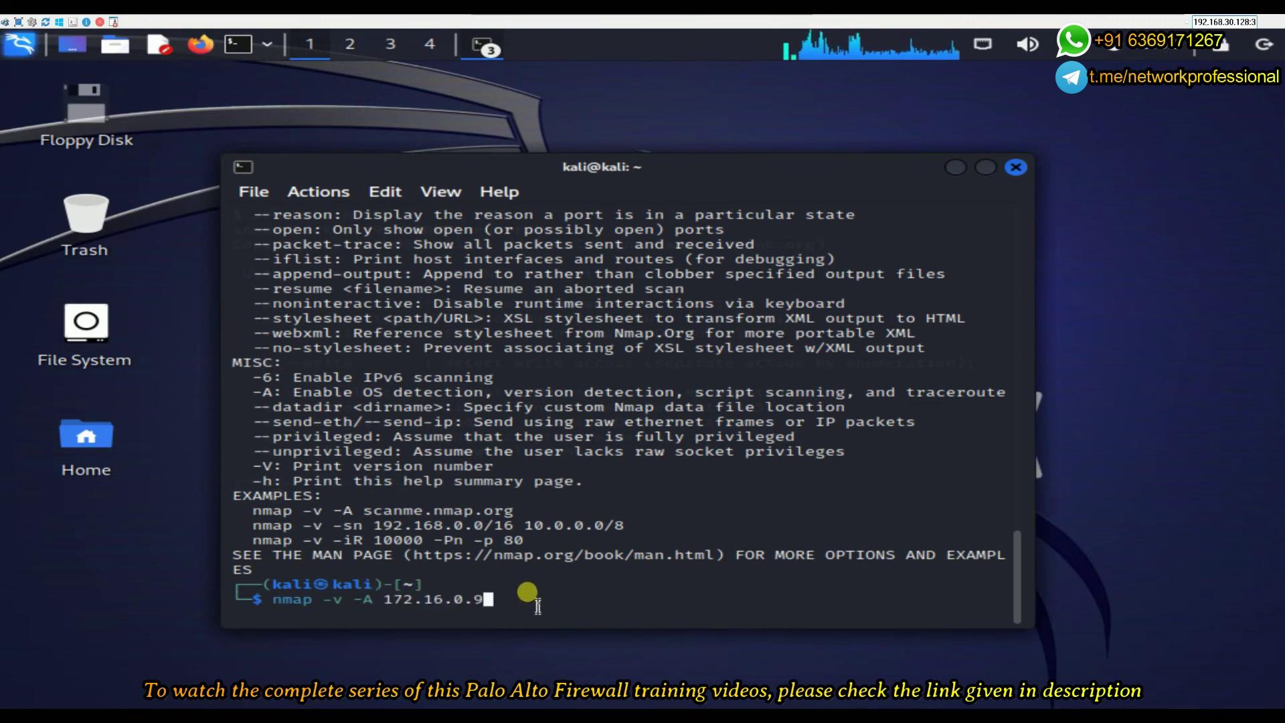
key(Return)
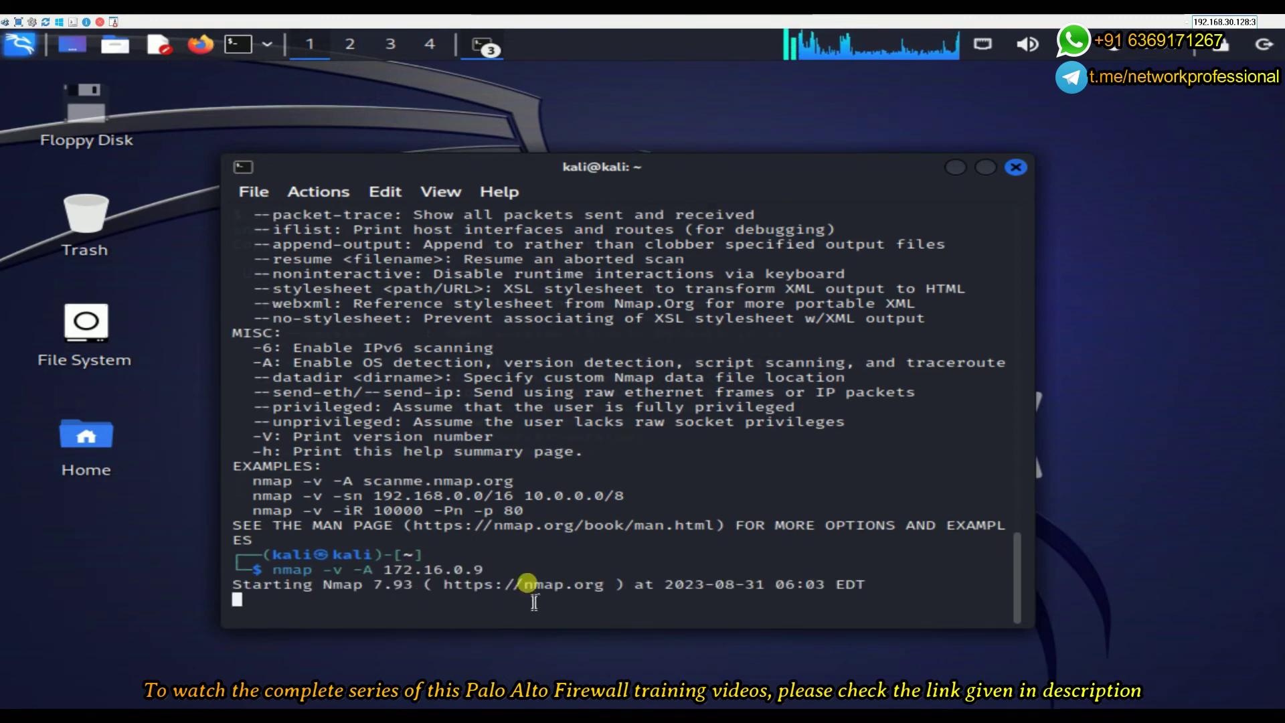
- Return to the firewall's threat logs, refresh them and examine the details of the newest ICMP Flood entry
click(784, 19)
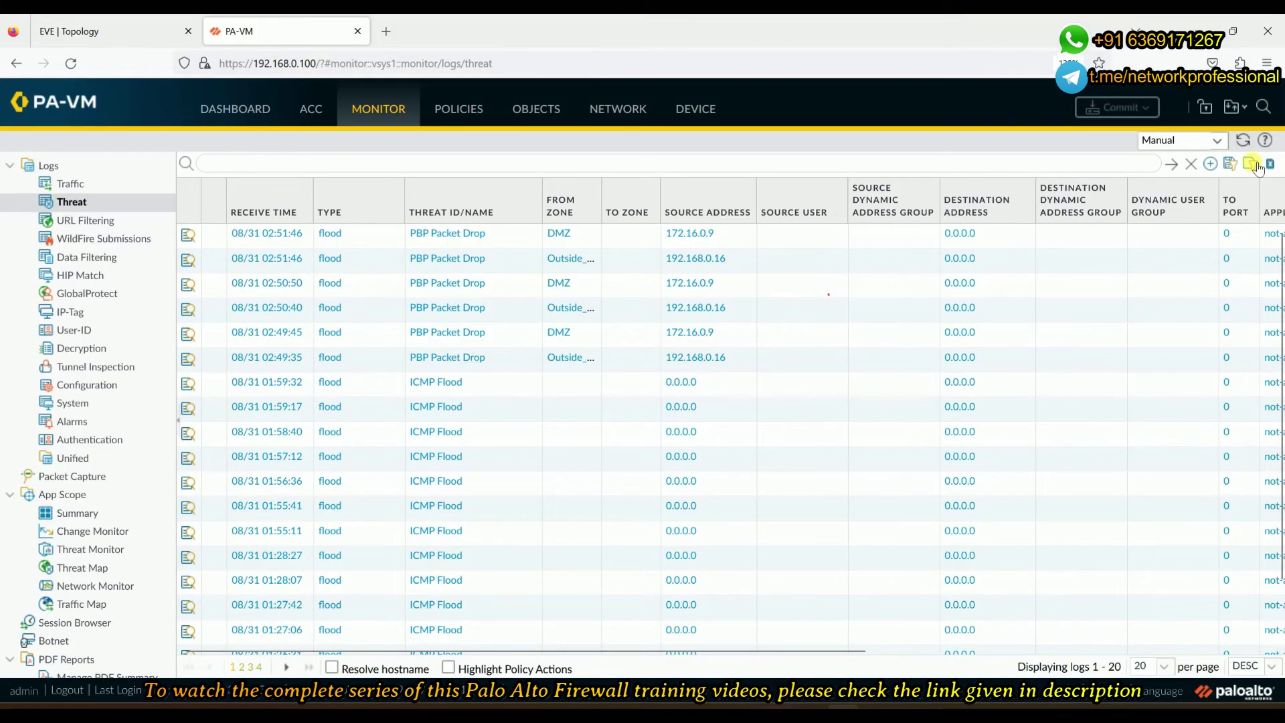
click(1243, 141)
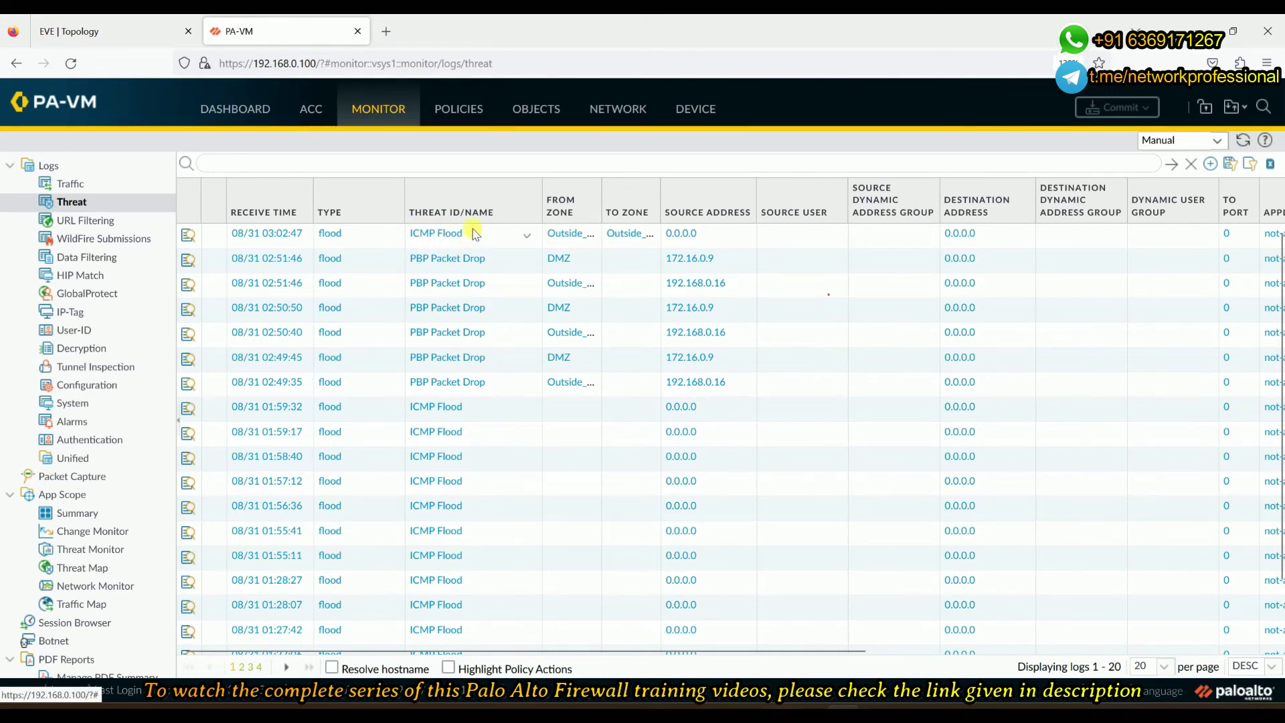
click(188, 236)
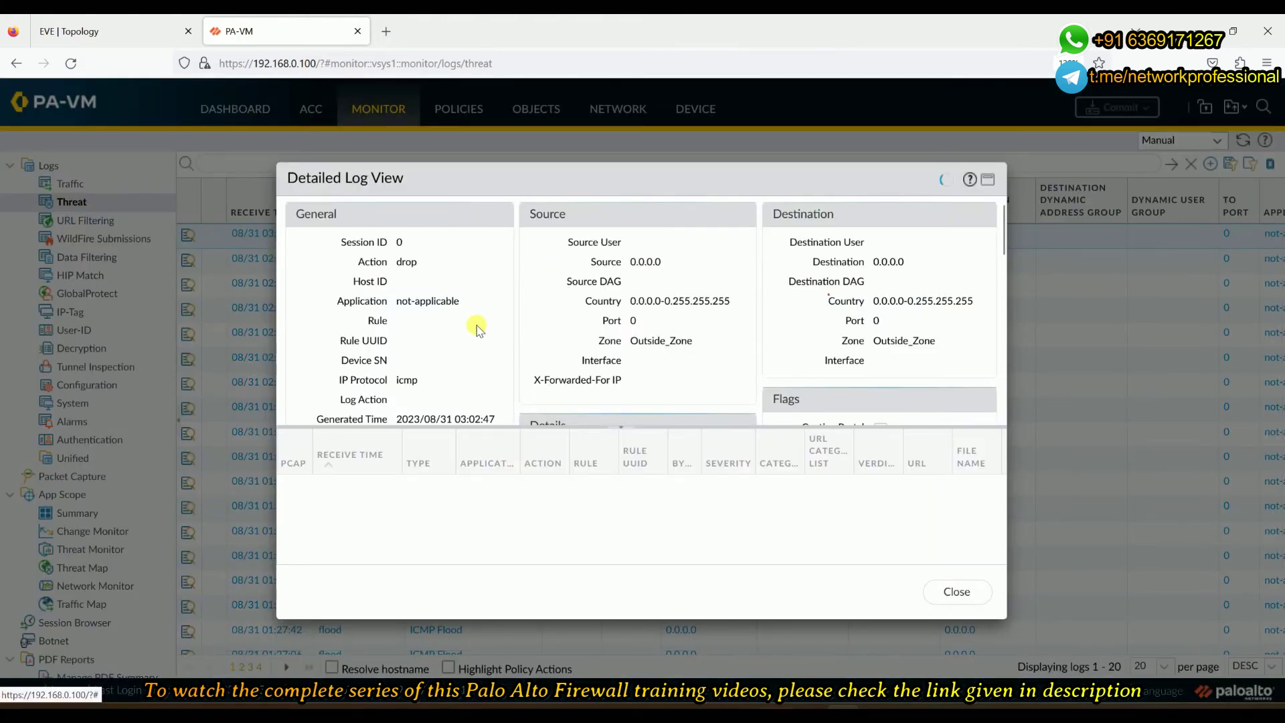
scroll(478, 328, down, 1)
scroll(478, 328, down, 2)
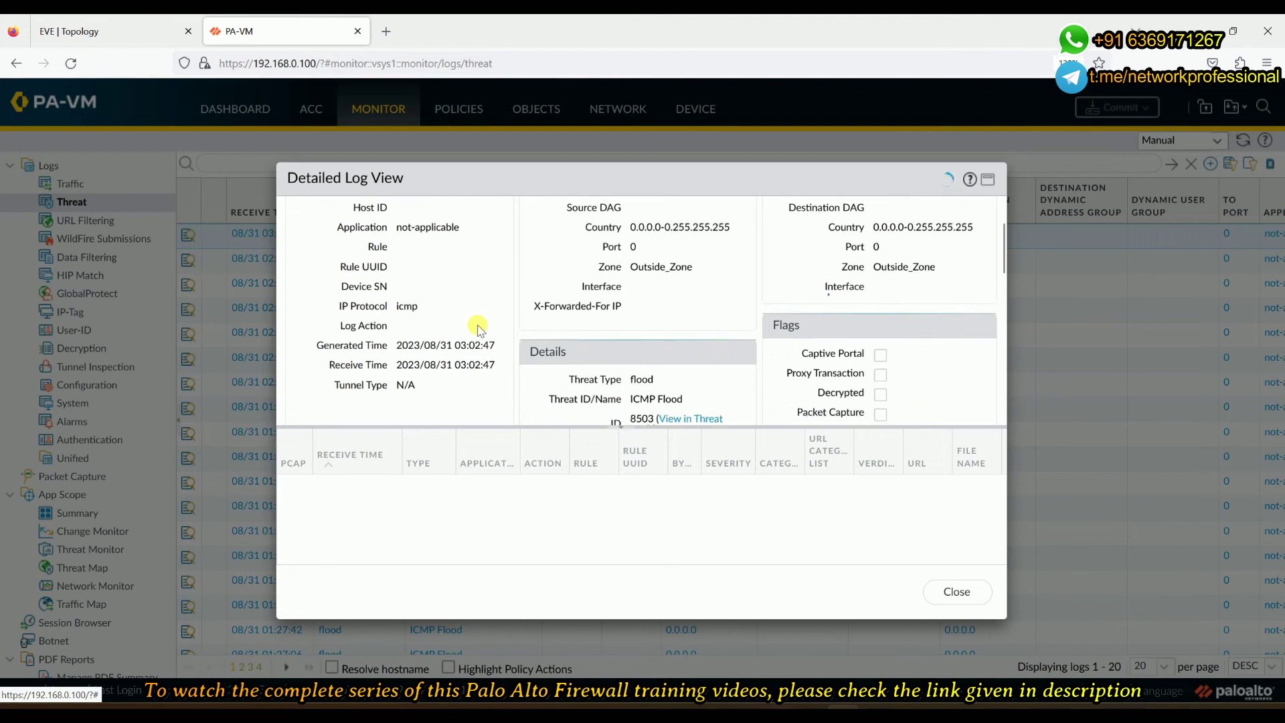
scroll(604, 284, down, 2)
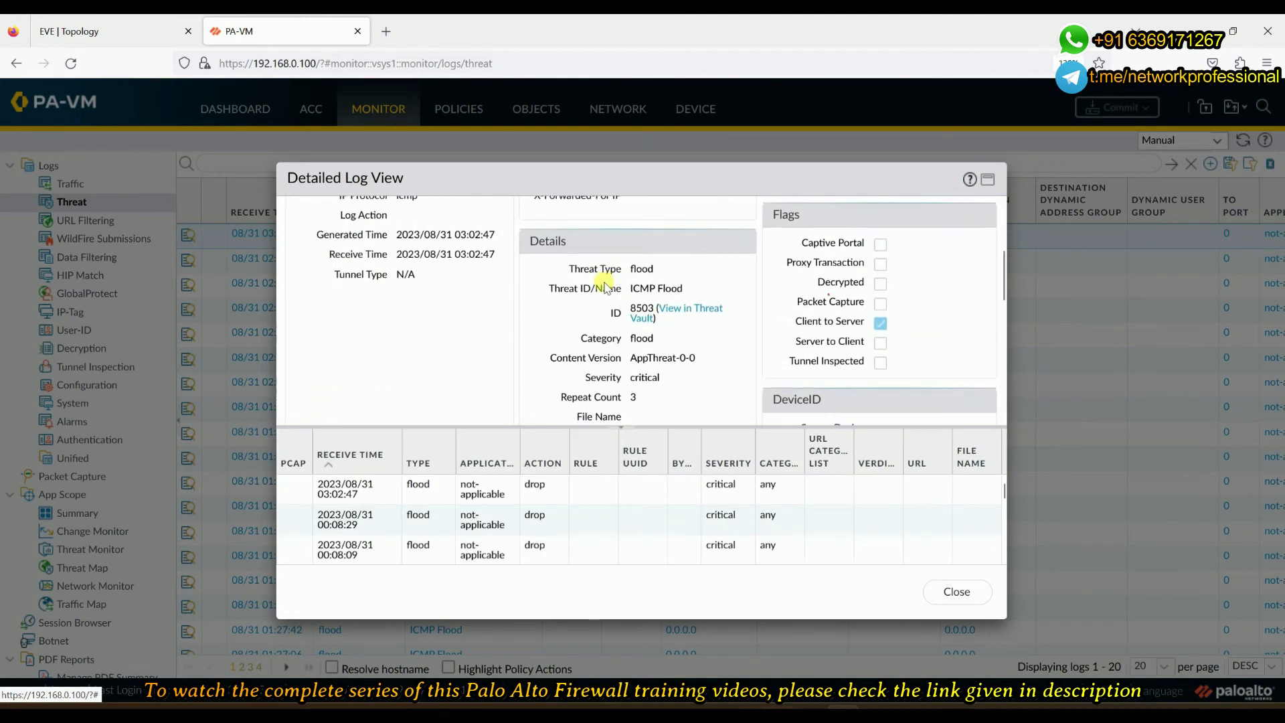
scroll(605, 286, down, 1)
scroll(605, 284, down, 6)
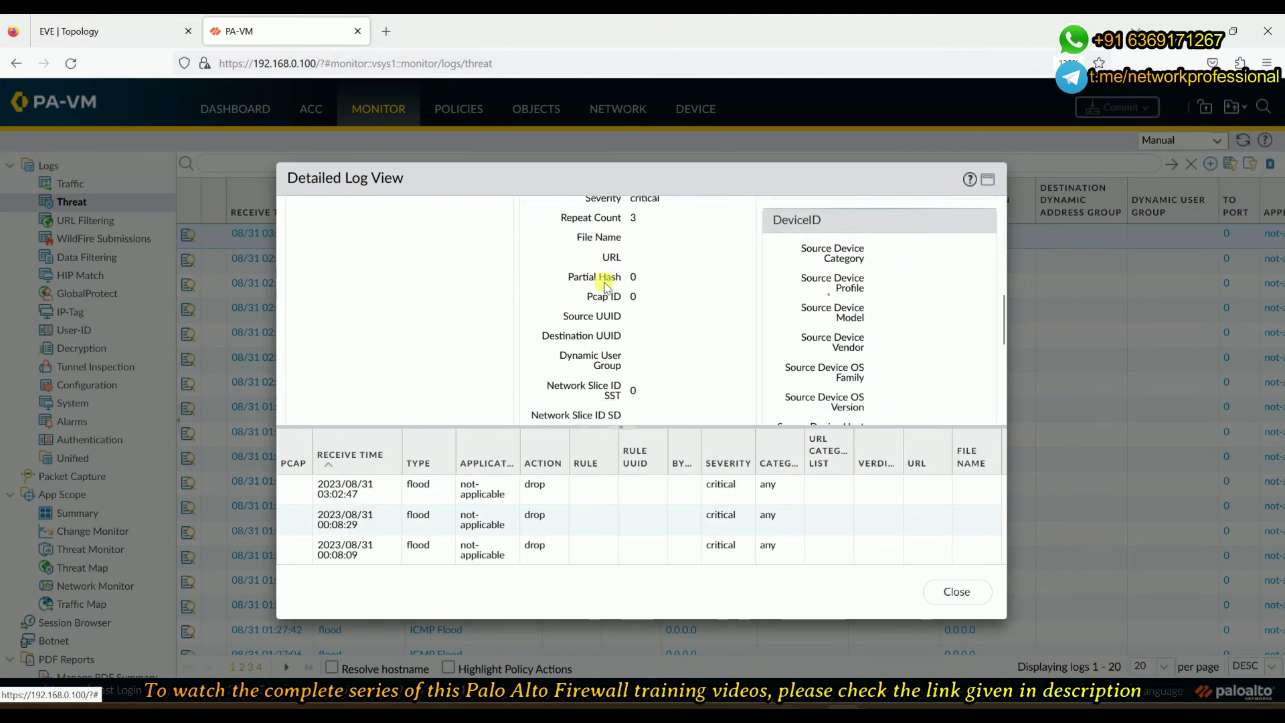
- Enlarge the detailed log view to examine the ICMP flood's zones, threat details and related entries, and close it
click(988, 180)
scroll(649, 353, up, 10)
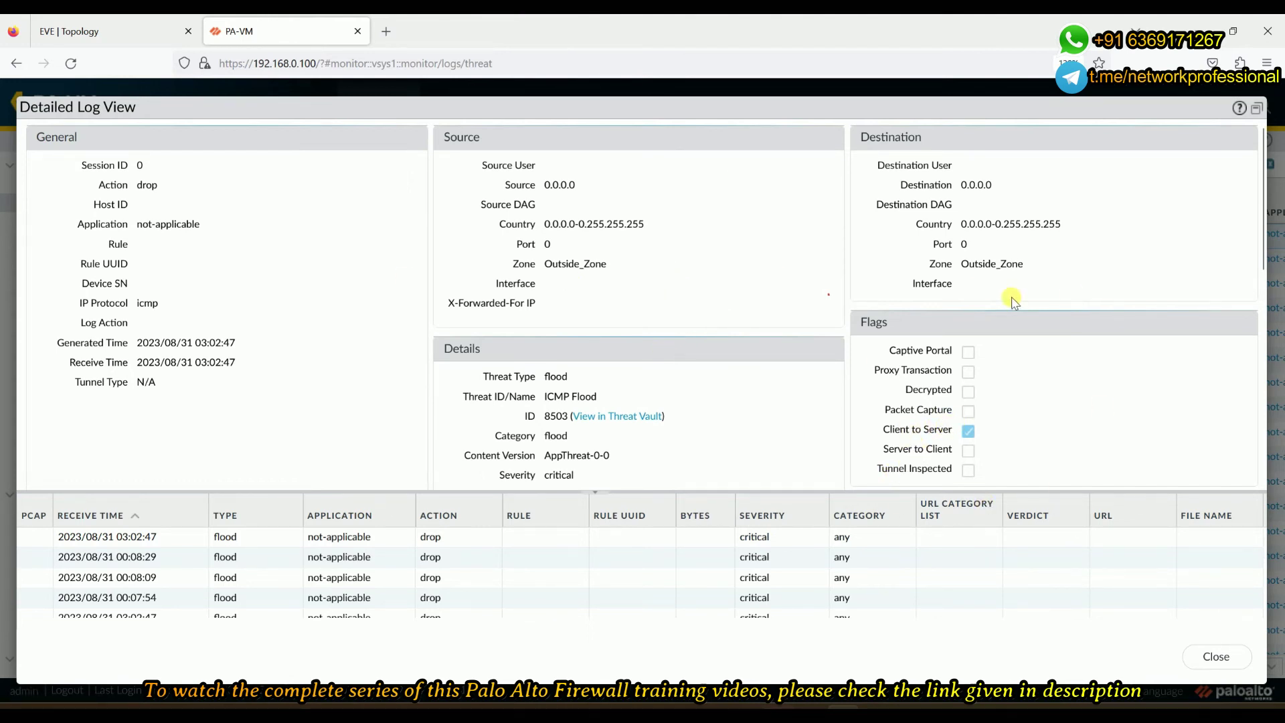
scroll(610, 311, down, 3)
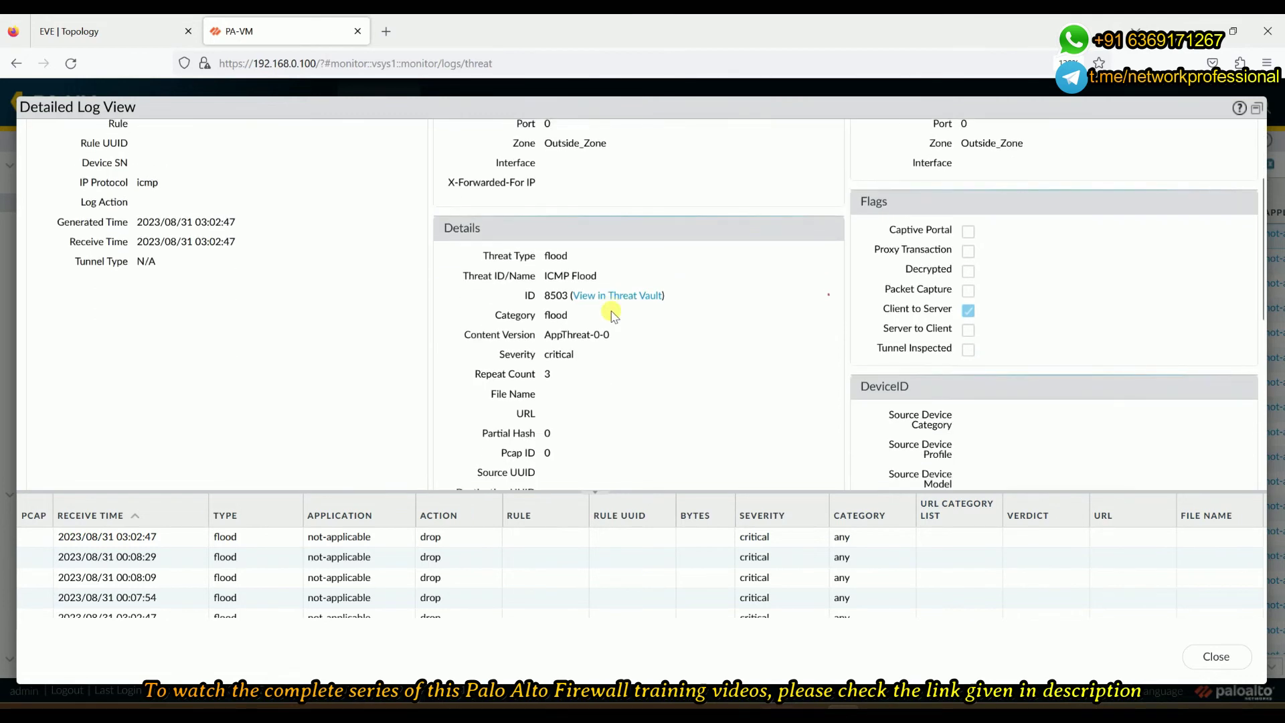
scroll(612, 312, down, 3)
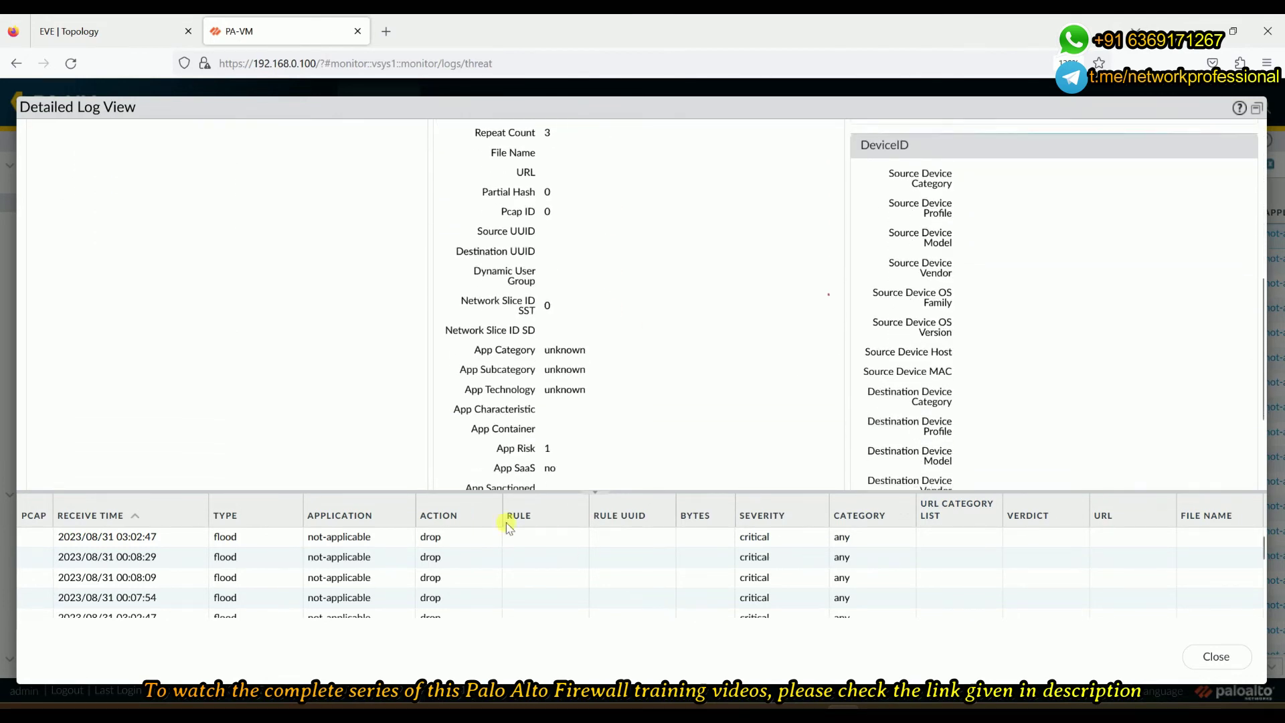
scroll(324, 485, down, 2)
scroll(210, 580, down, 1)
scroll(210, 579, down, 1)
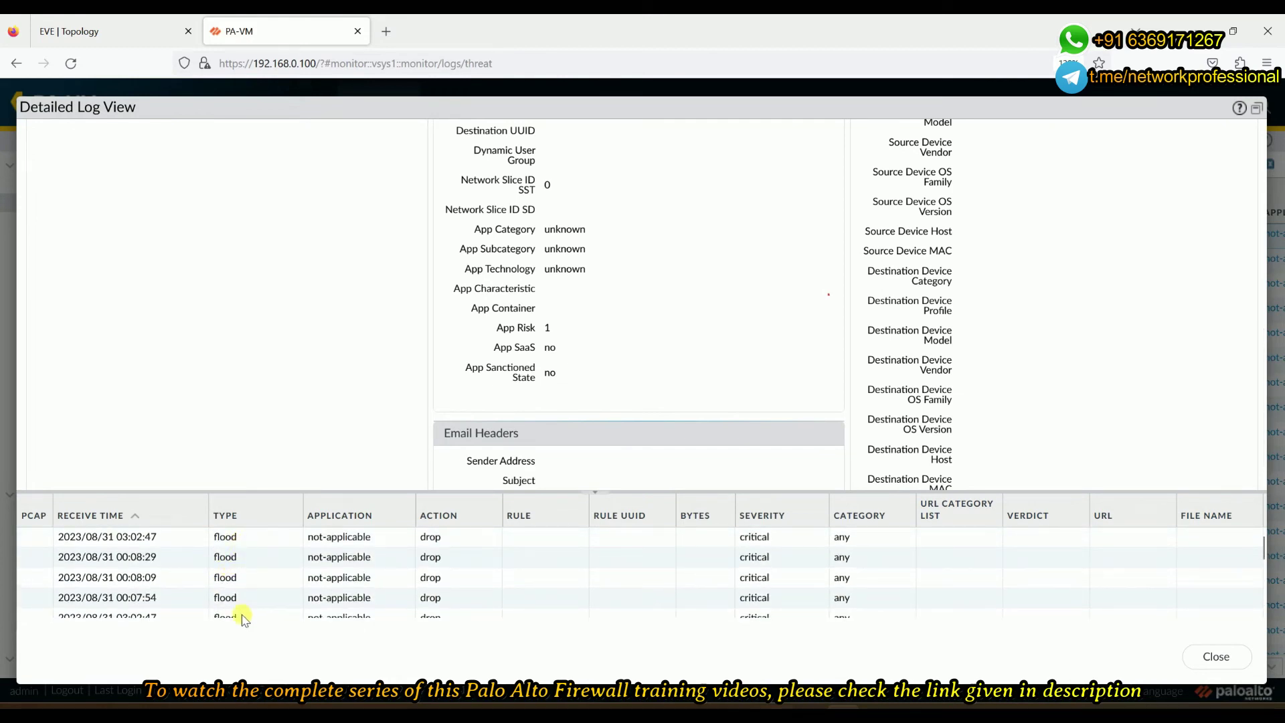
scroll(135, 571, down, 2)
scroll(134, 571, up, 2)
scroll(1261, 439, up, 5)
click(1216, 656)
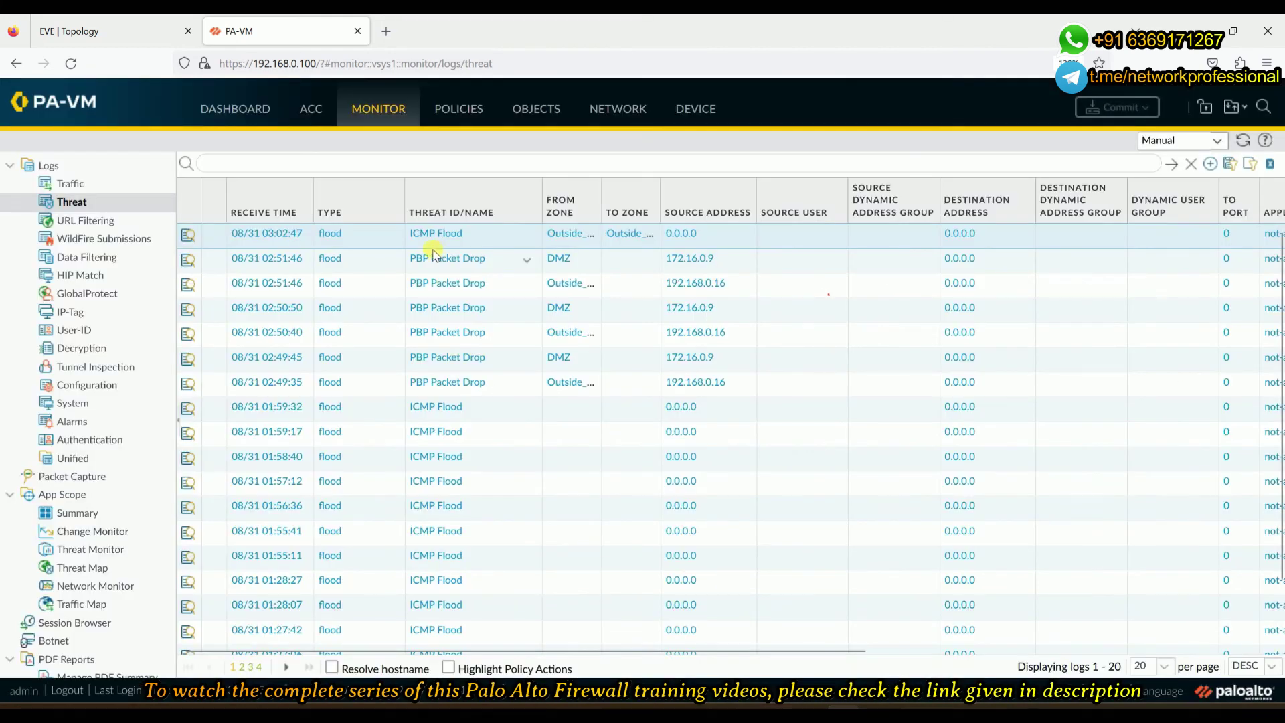
- Refresh the threat logs, examine the TCP Flood entry's details and close the detailed log view
click(1245, 142)
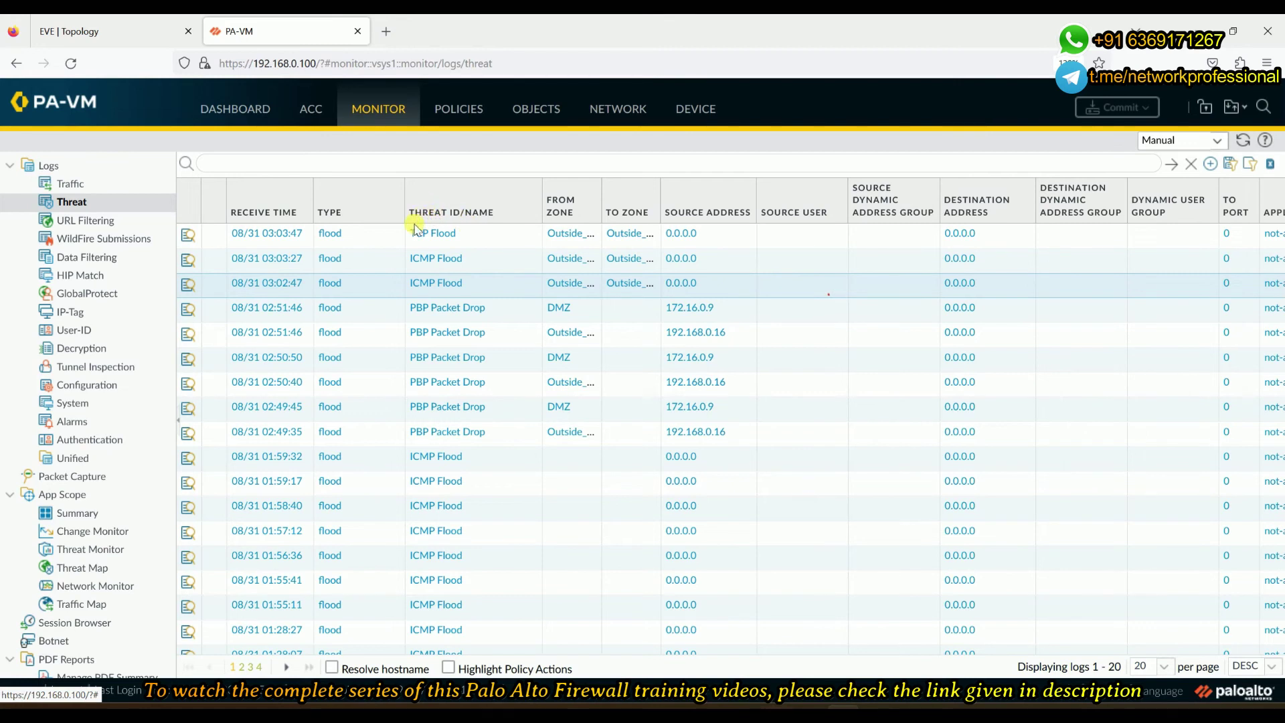
click(248, 233)
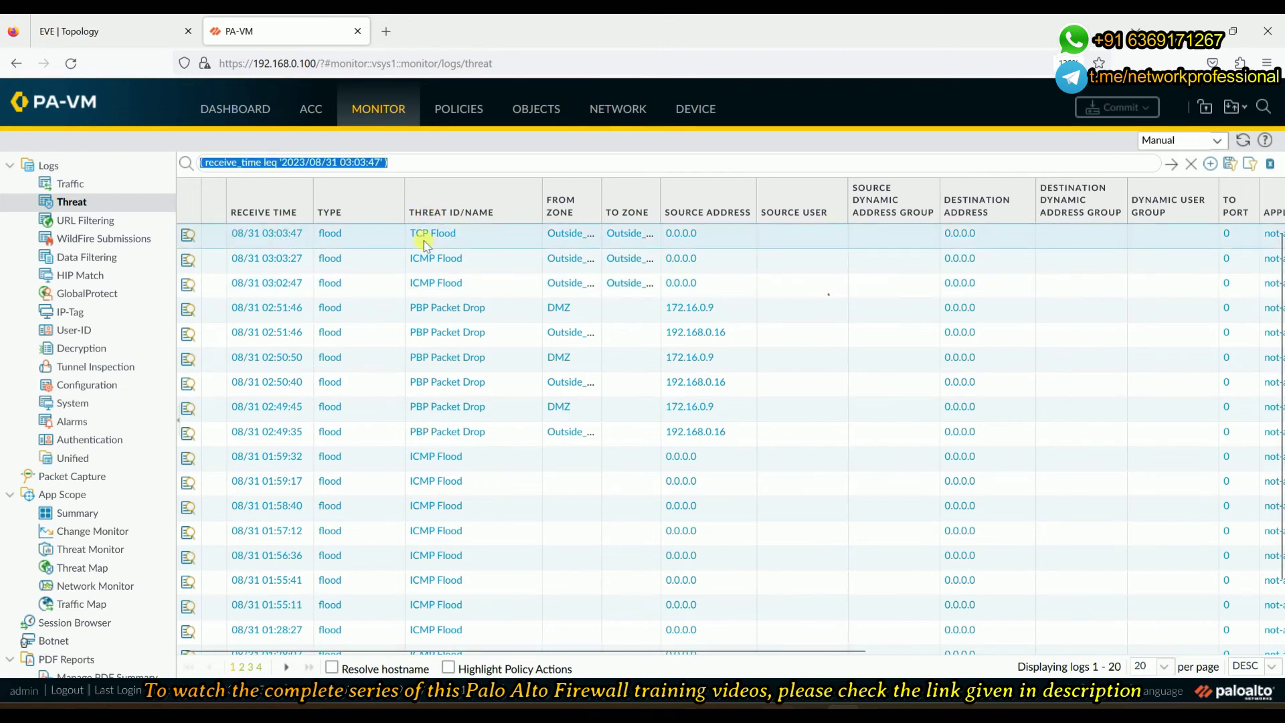
click(188, 235)
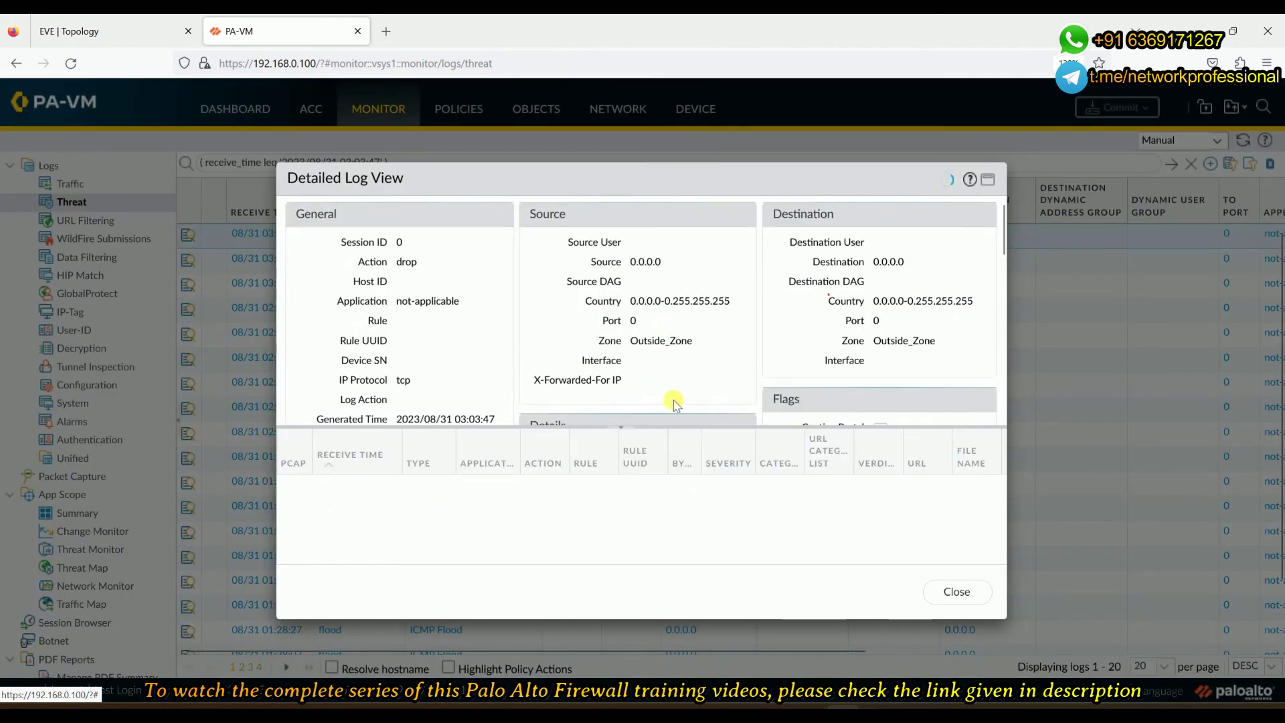
scroll(669, 401, down, 5)
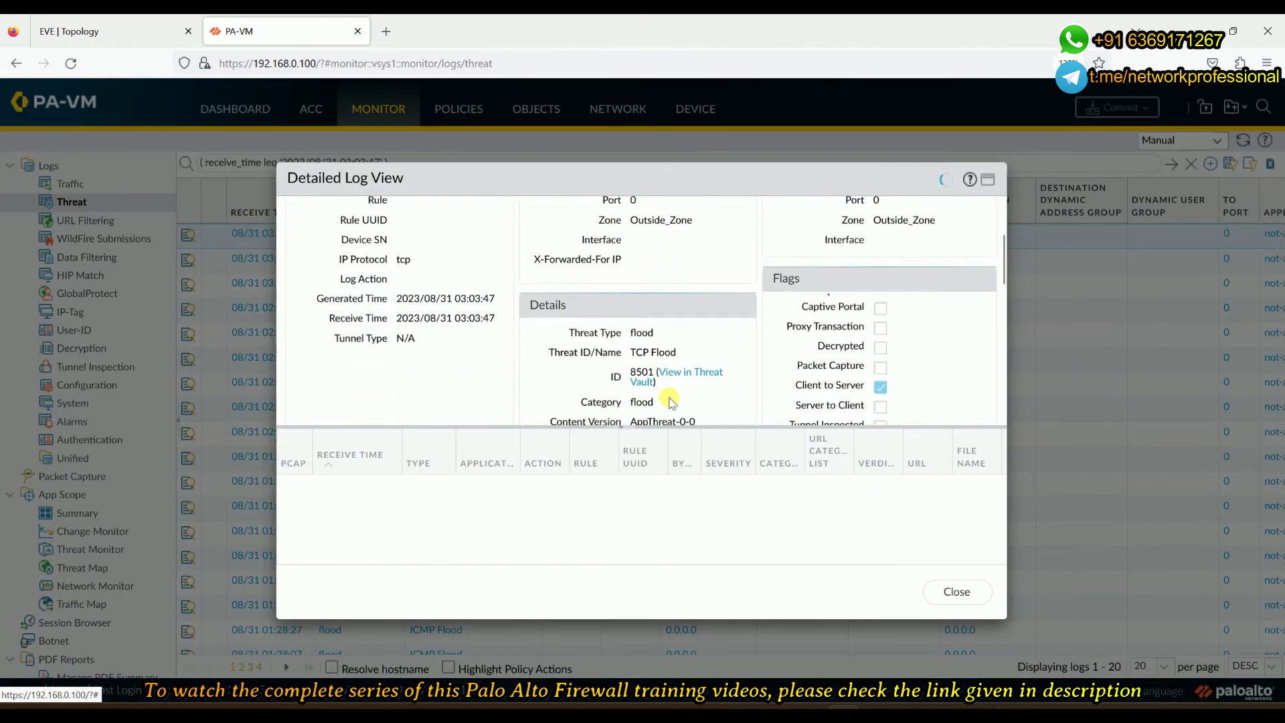
scroll(671, 401, down, 5)
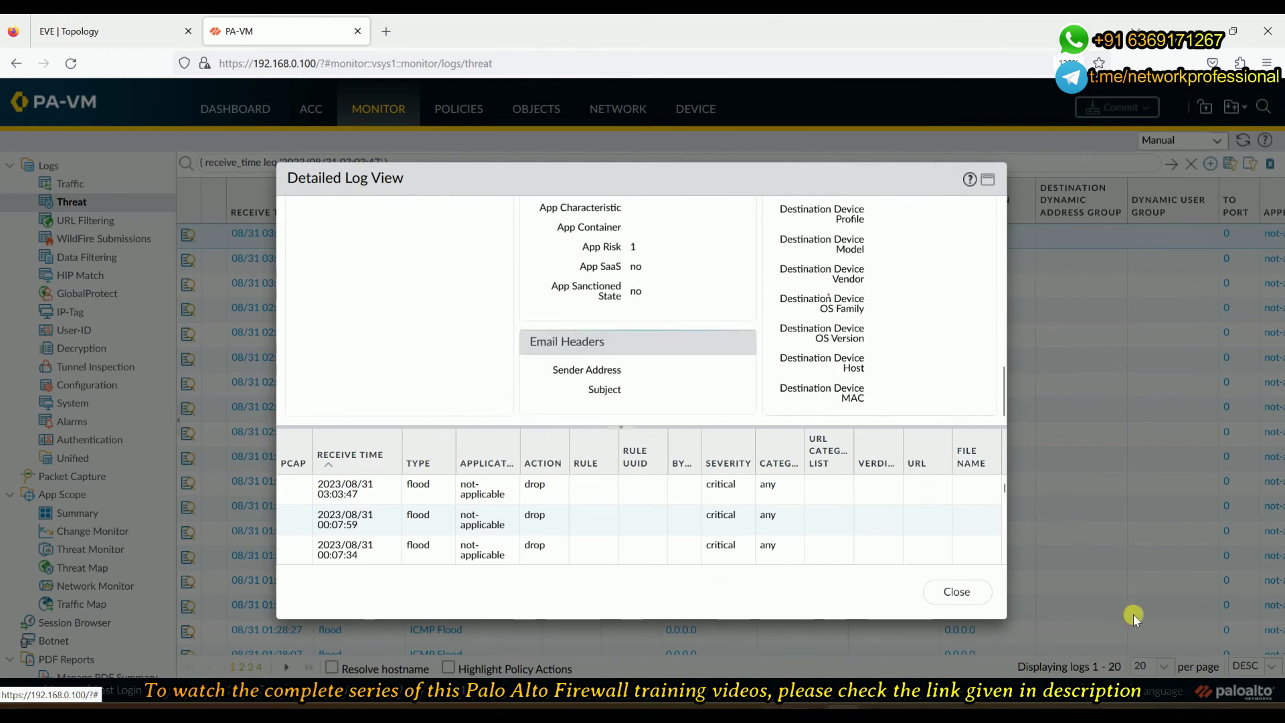
click(967, 593)
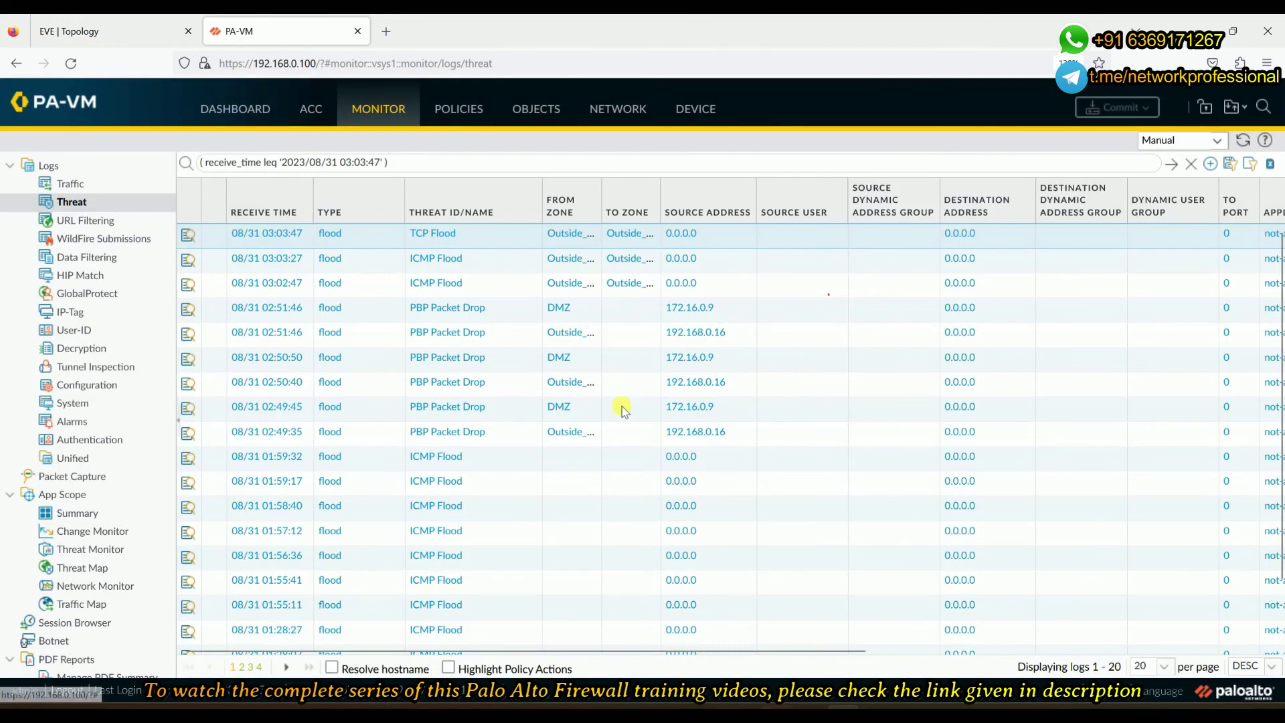
- Examine the action and severity columns of the flood entries and refresh the threat logs
drag(428, 650, 831, 656)
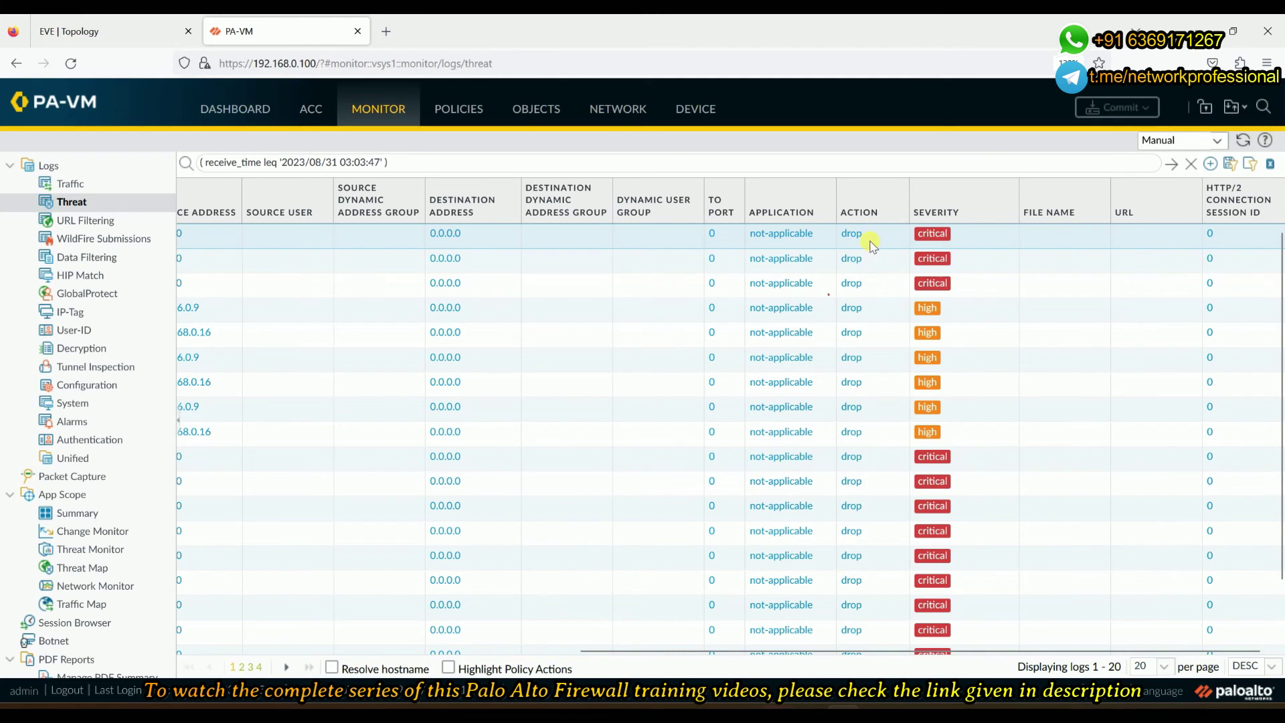
drag(869, 650, 445, 485)
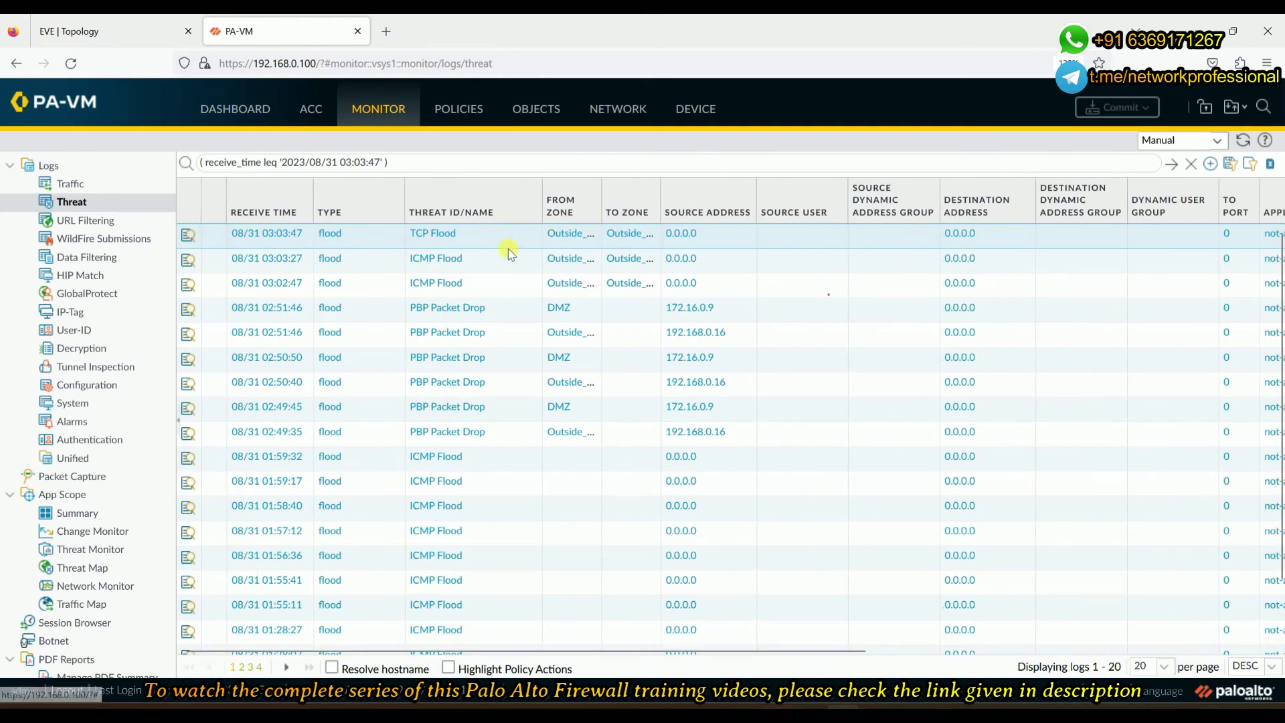
click(1244, 141)
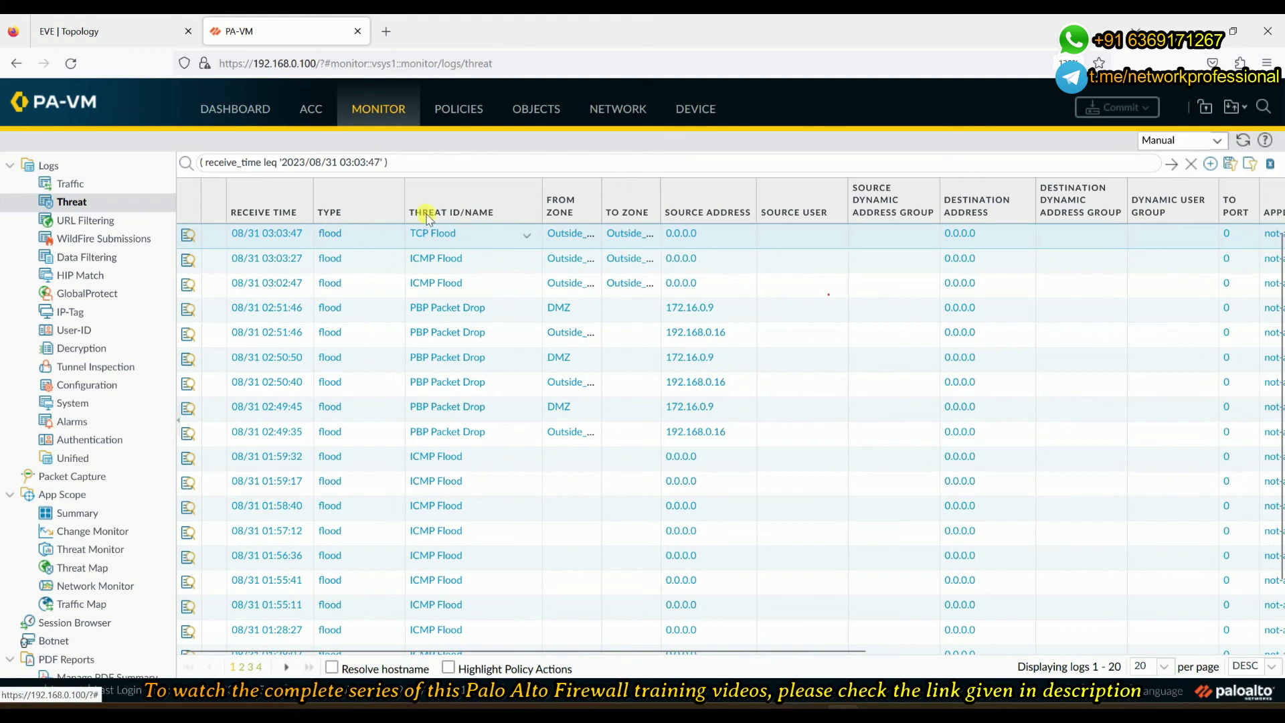
- Open the traffic logs and clear the source-address filter to examine the scan's sessions
click(114, 191)
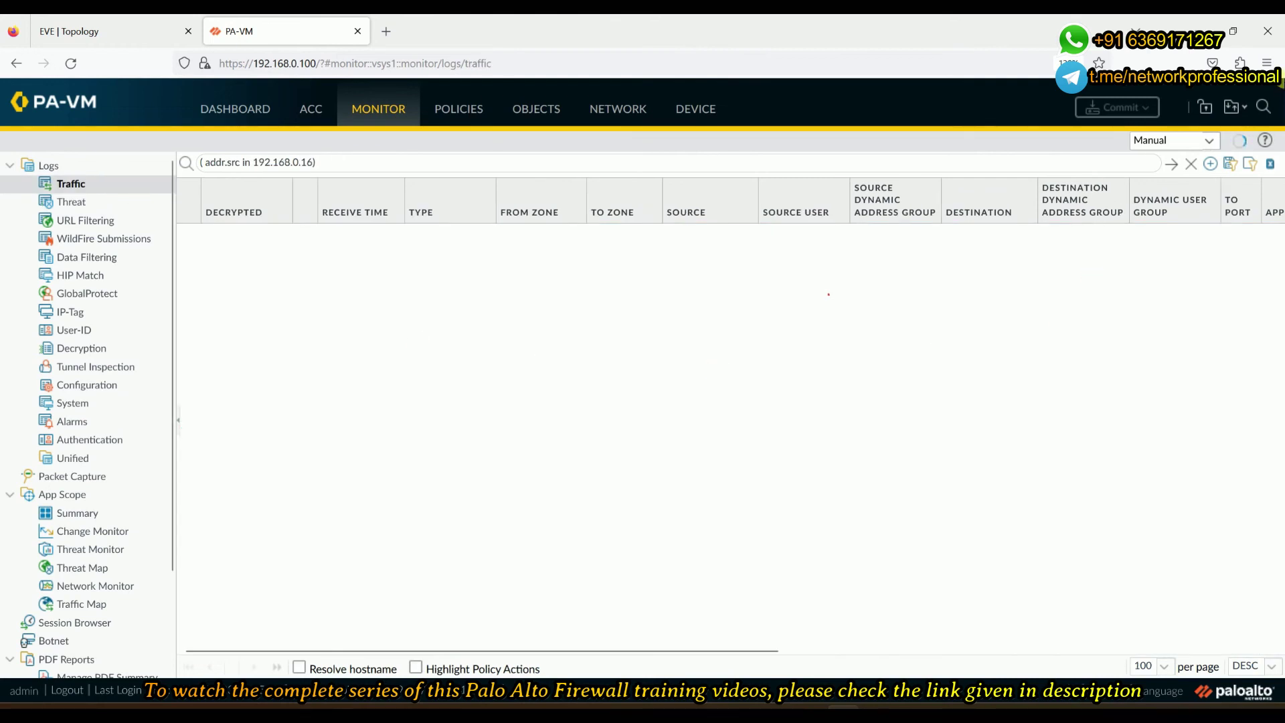
click(1192, 164)
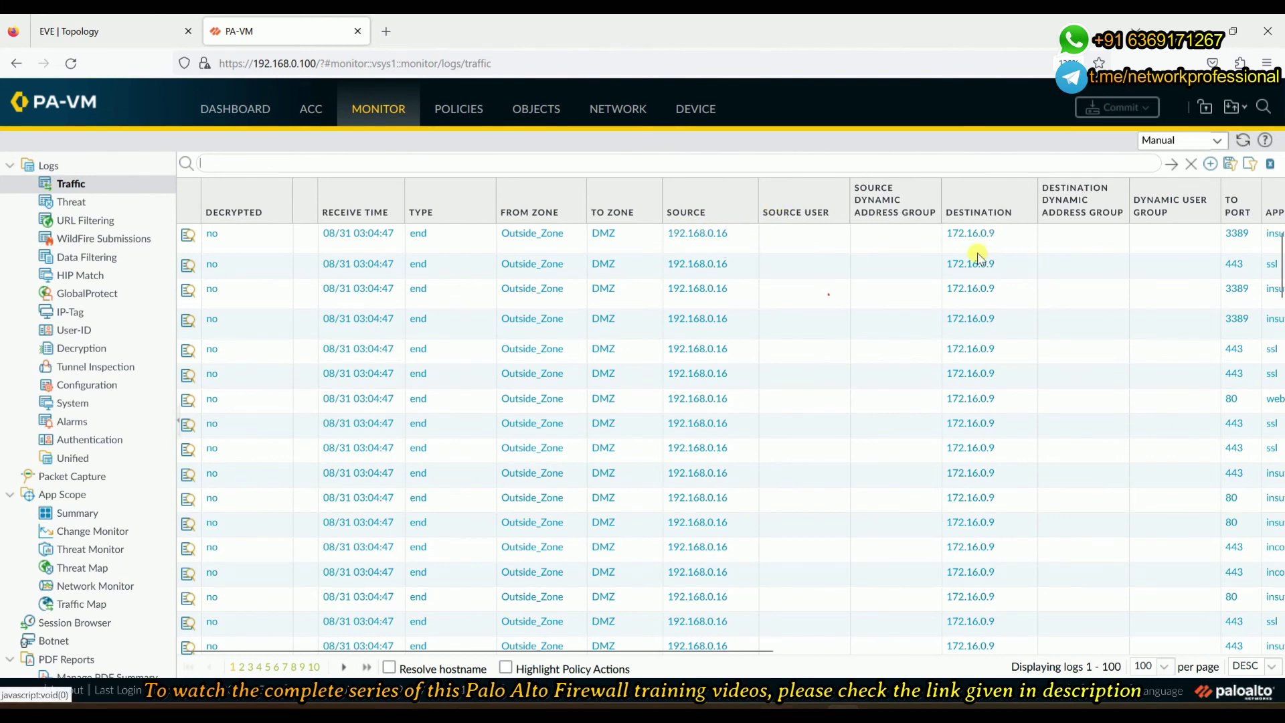
- Examine the application, action, rule and session end reason columns of the traffic logs and return to the threat logs
drag(667, 651, 1095, 650)
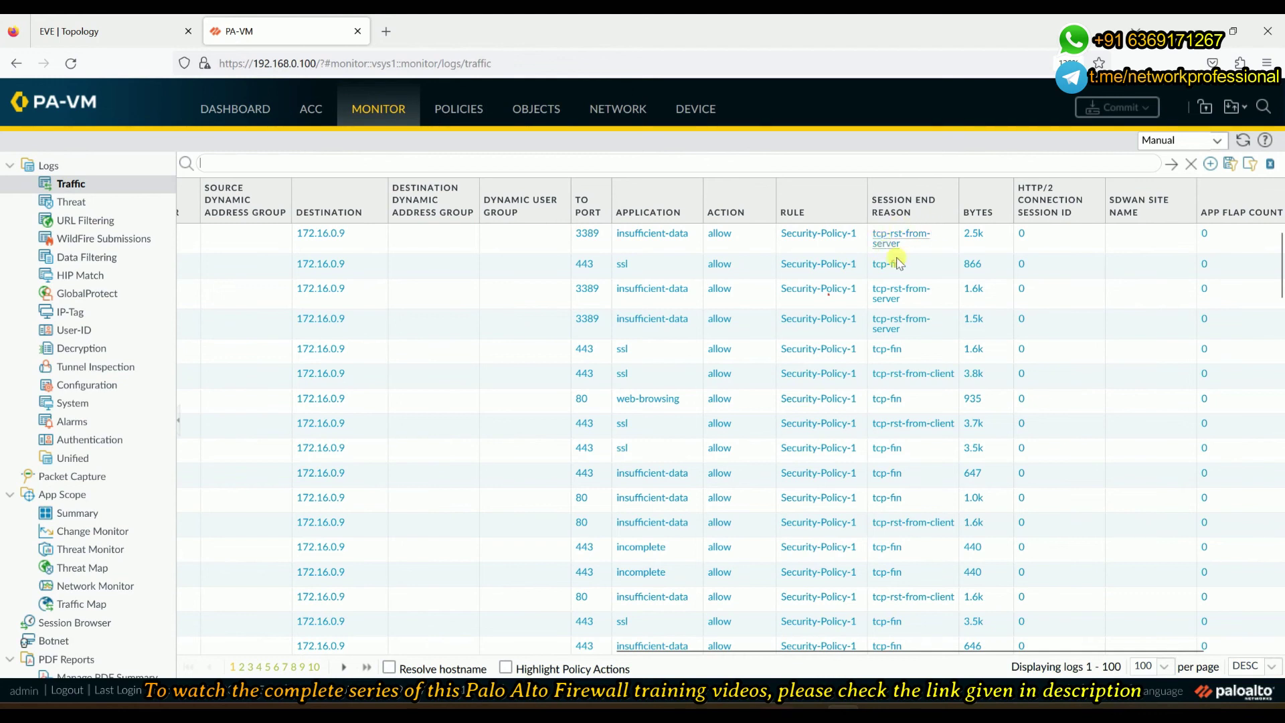
click(70, 204)
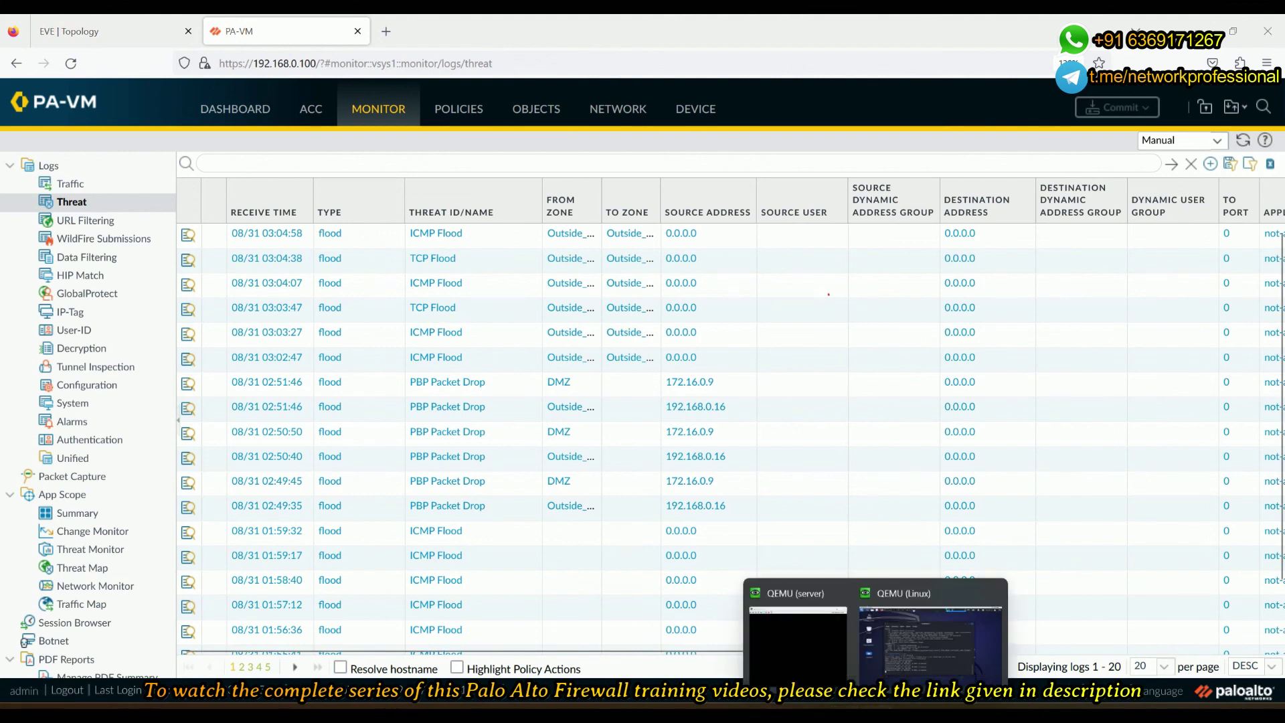
- Switch to the Kali Linux machine, examine the transmitted packets in the hping statistics for 172.16.0.9 and minimize the terminal
click(912, 626)
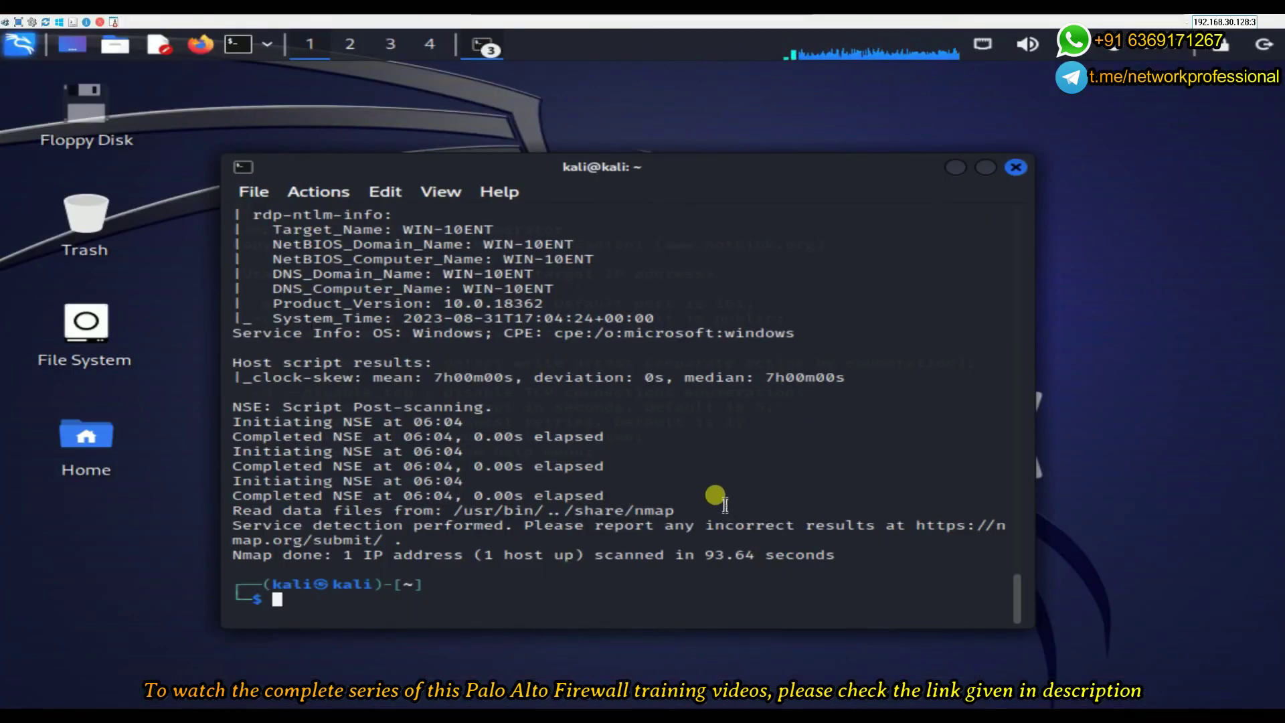
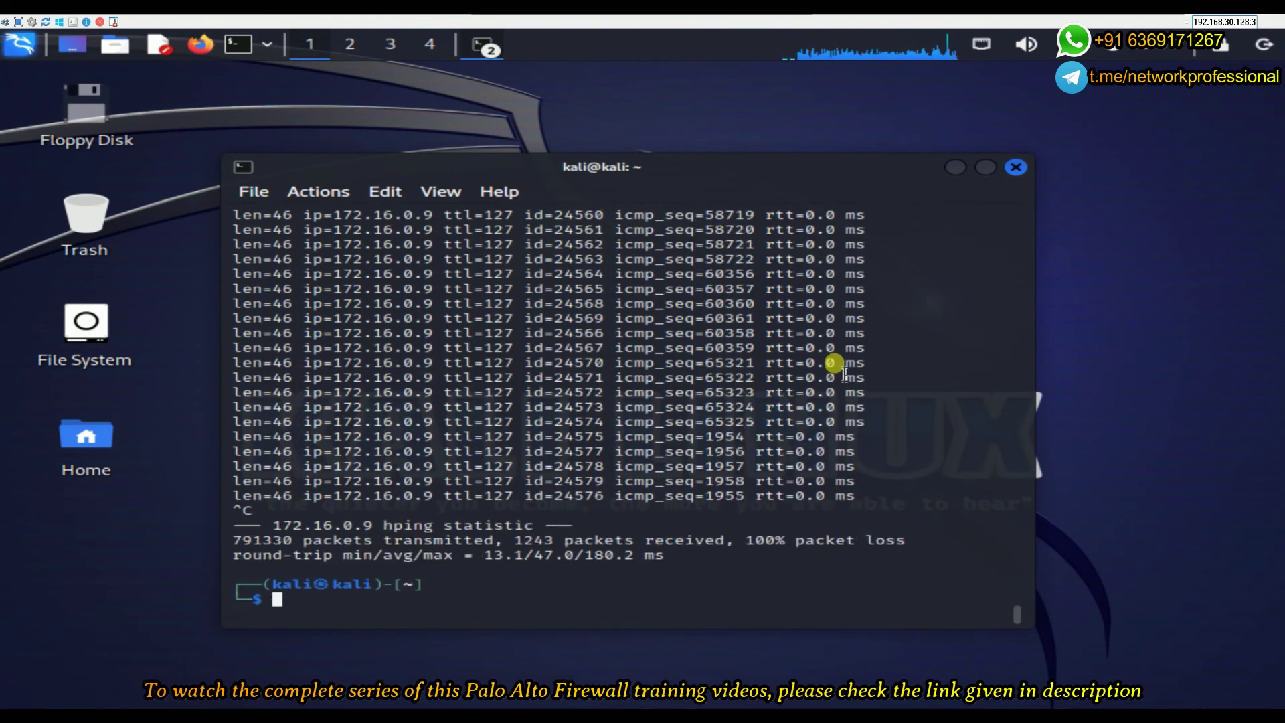
double_click(236, 540)
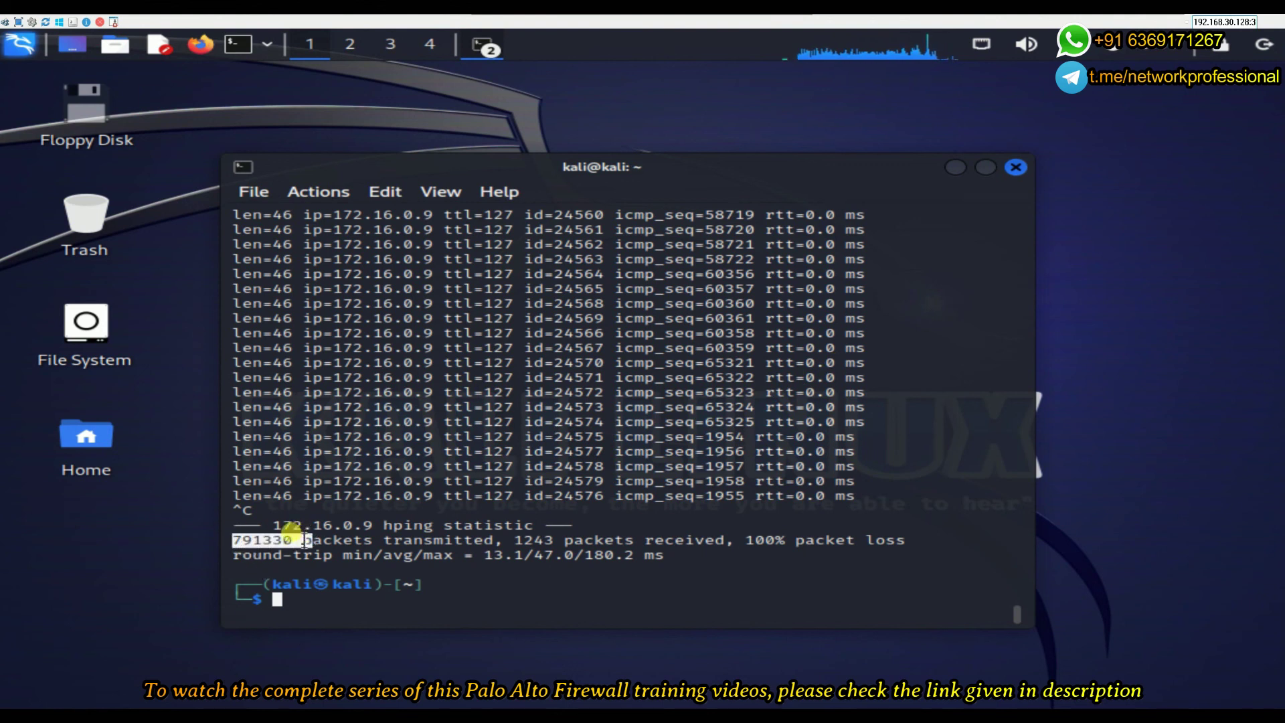
click(302, 542)
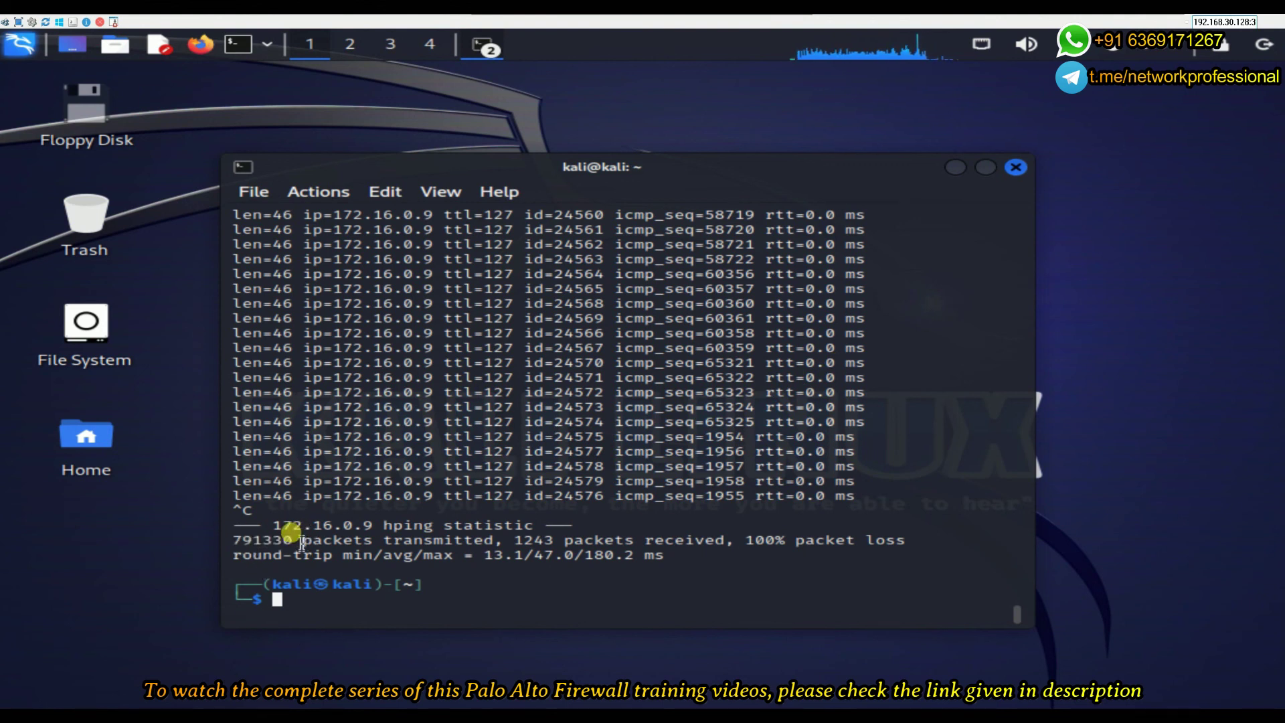
click(955, 167)
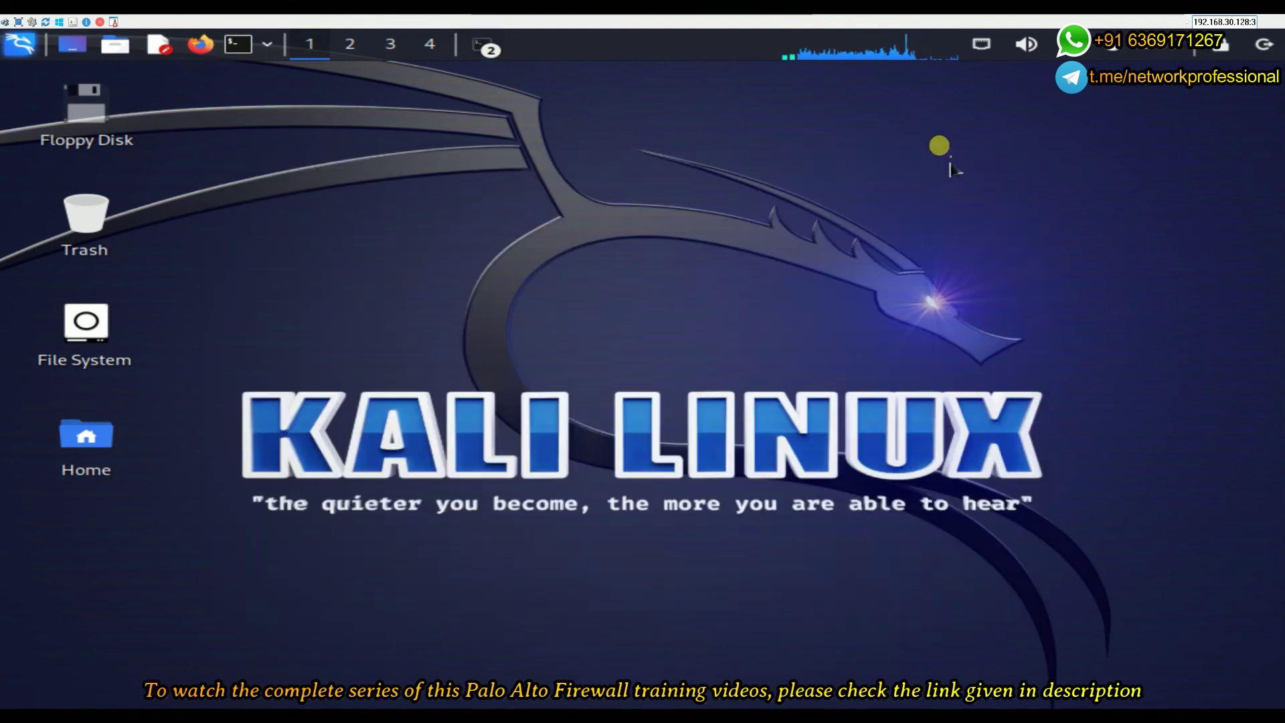